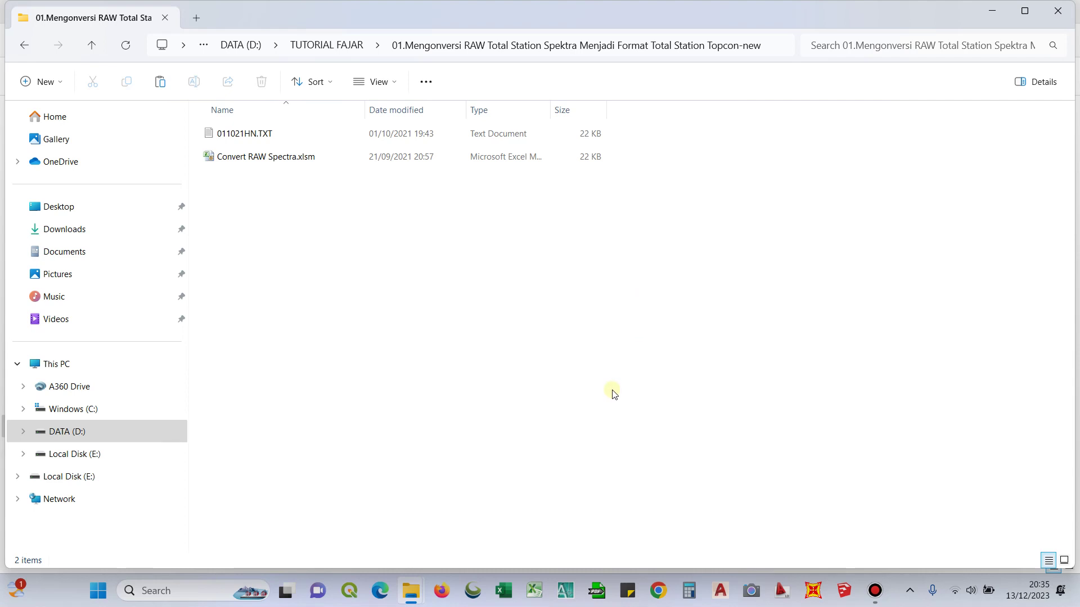
Maximize the folder window and locate the raw data file 011021HN.TXT and the workbook Convert RAW Spectra.xlsm.
{"action": "left_click", "coordinate": [499, 331]}
{"action": "left_click", "coordinate": [598, 209]}
{"action": "left_click", "coordinate": [1025, 10]}
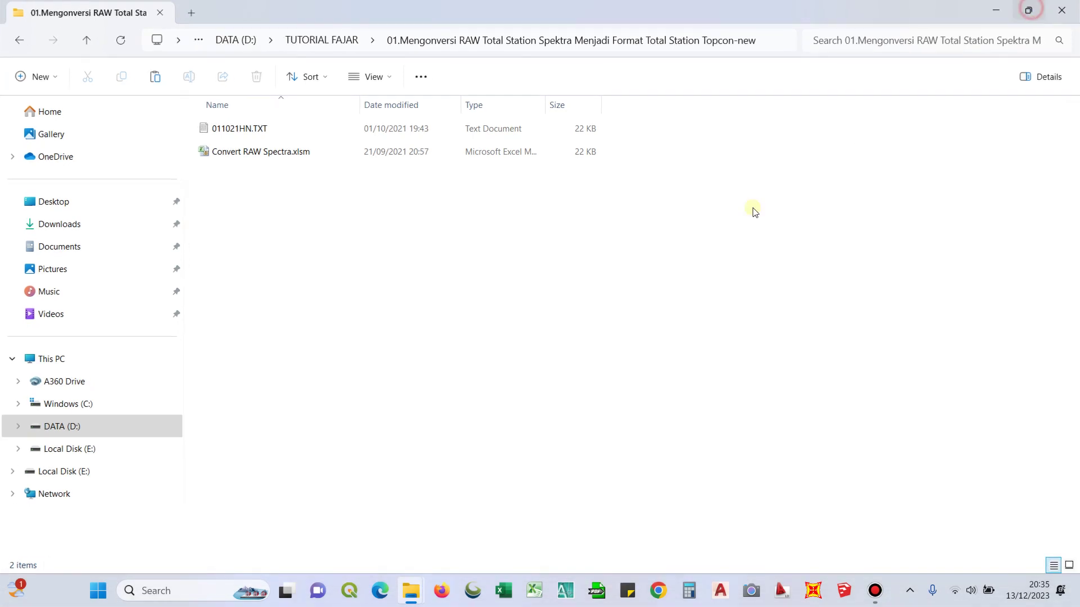
{"action": "left_click", "coordinate": [440, 265]}
{"action": "left_click", "coordinate": [881, 204]}
{"action": "left_click", "coordinate": [254, 128]}
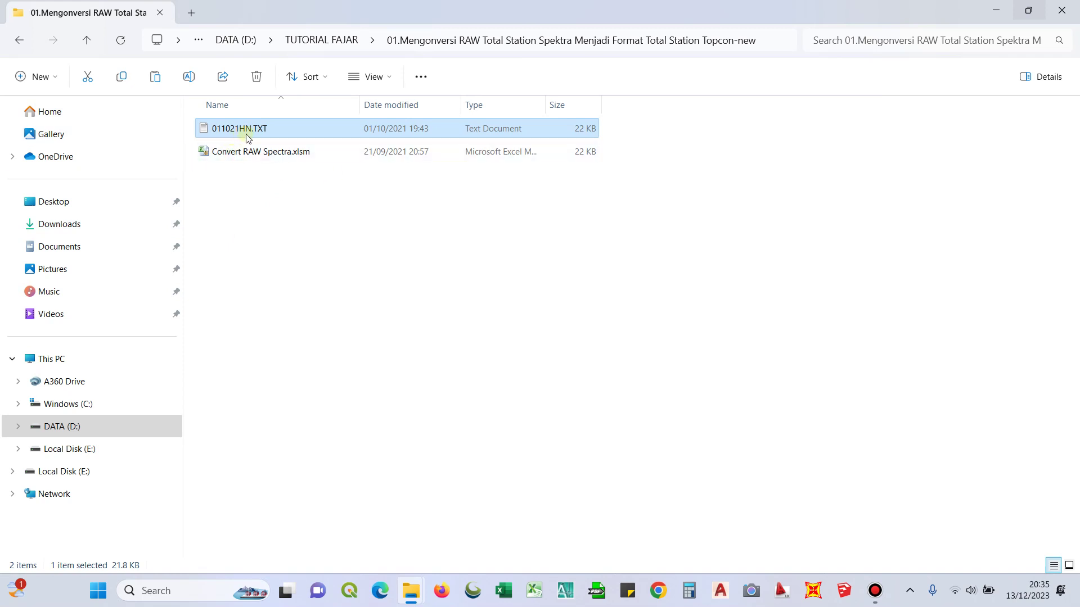
{"action": "left_click", "coordinate": [318, 252]}
{"action": "left_click", "coordinate": [277, 155]}
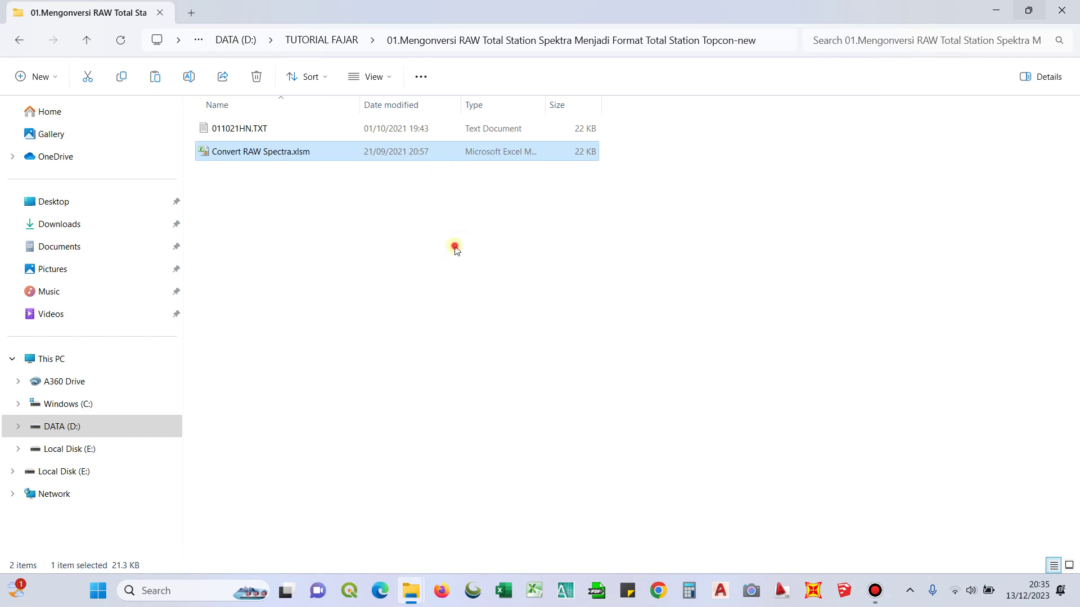
Open 011021HN.TXT in a maximized window and review the header lines of the Spectra raw data.
{"action": "double_click", "coordinate": [418, 130]}
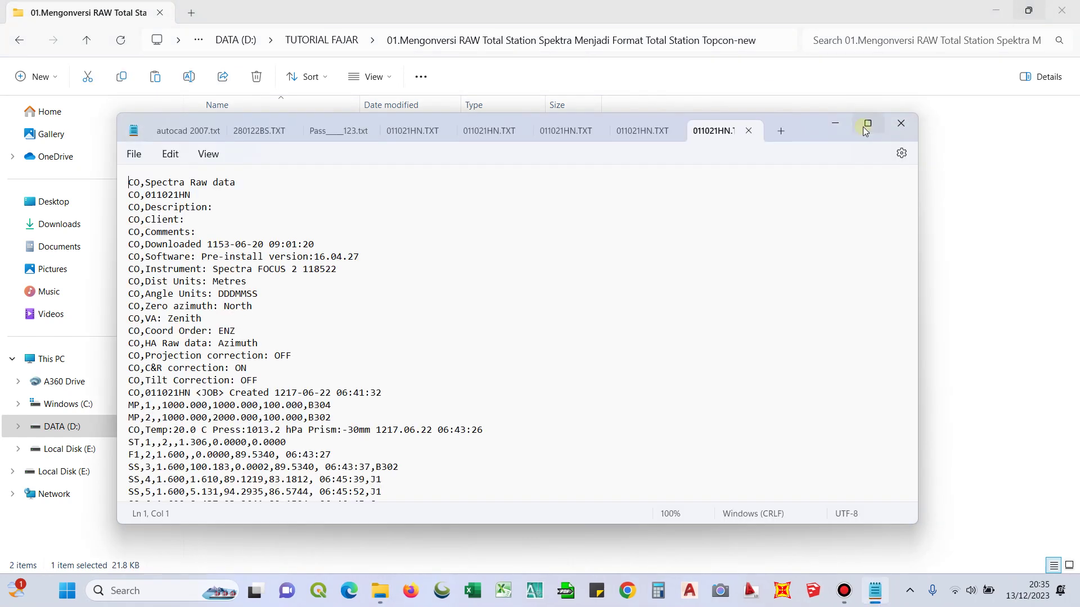
{"action": "left_click", "coordinate": [867, 123]}
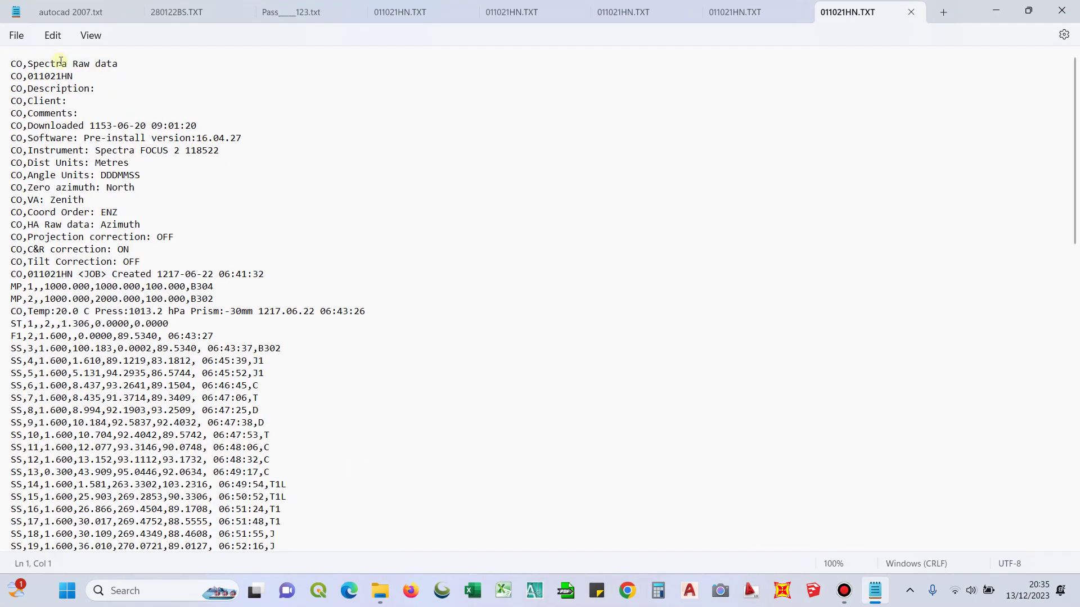
{"action": "left_click_drag", "start_coordinate": [28, 64], "coordinate": [133, 63]}
{"action": "left_click", "coordinate": [260, 179]}
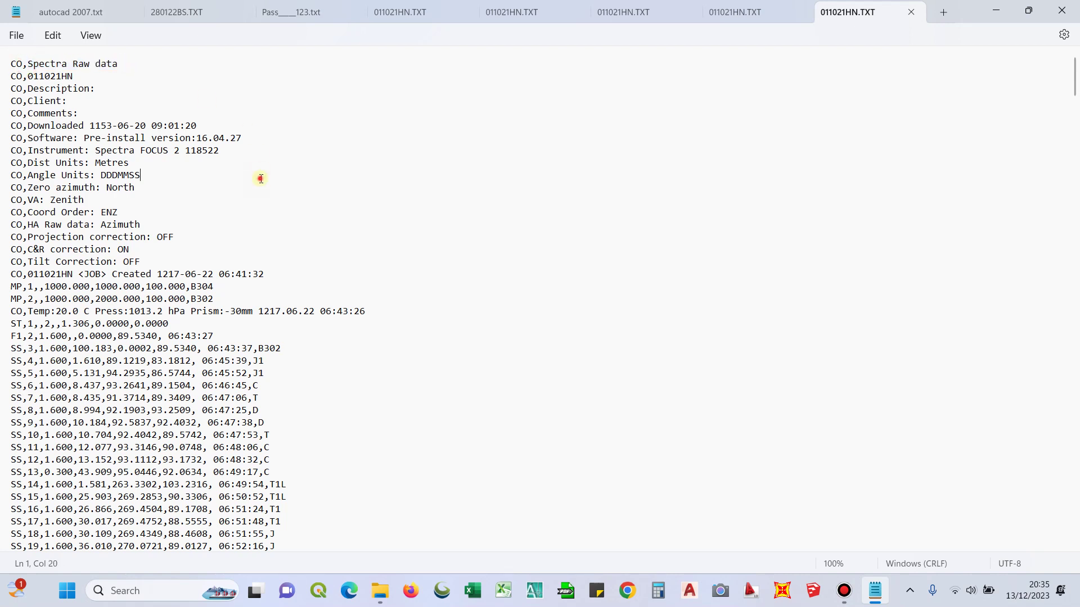
{"action": "left_click", "coordinate": [67, 261]}
{"action": "scroll", "coordinate": [130, 292], "scroll_direction": "down", "scroll_amount": 4}
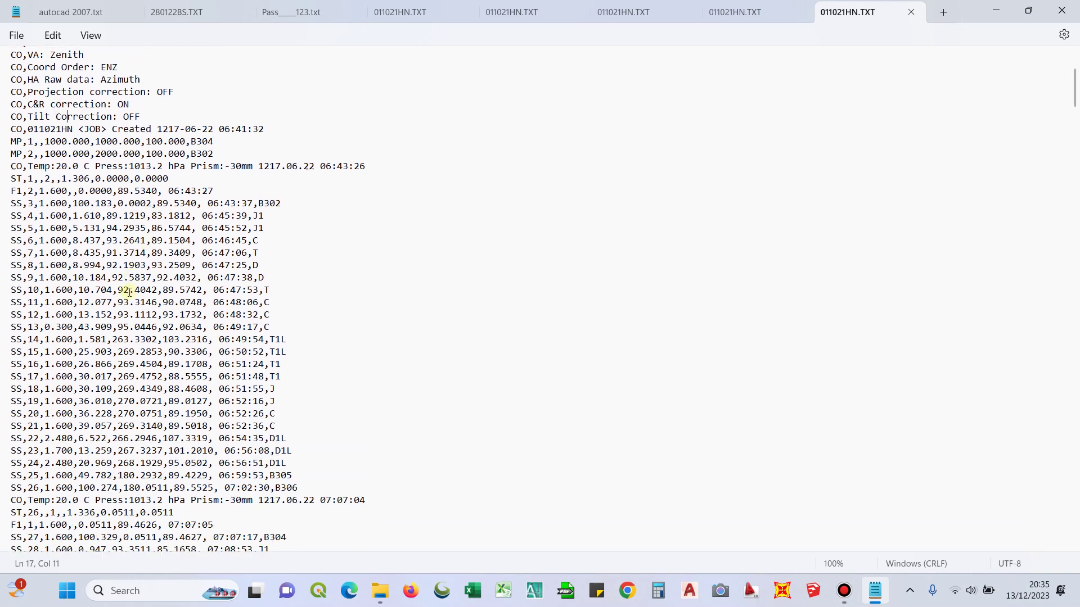
Examine the first ST, F1 and SS measurement records in the raw data text, and close the file.
{"action": "left_click", "coordinate": [49, 187]}
{"action": "left_click", "coordinate": [180, 178]}
{"action": "left_click", "coordinate": [21, 217]}
{"action": "left_click_drag", "start_coordinate": [11, 226], "coordinate": [16, 226]}
{"action": "triple_click", "coordinate": [25, 189]}
{"action": "left_click", "coordinate": [17, 191]}
{"action": "left_click_drag", "start_coordinate": [19, 178], "coordinate": [174, 179]}
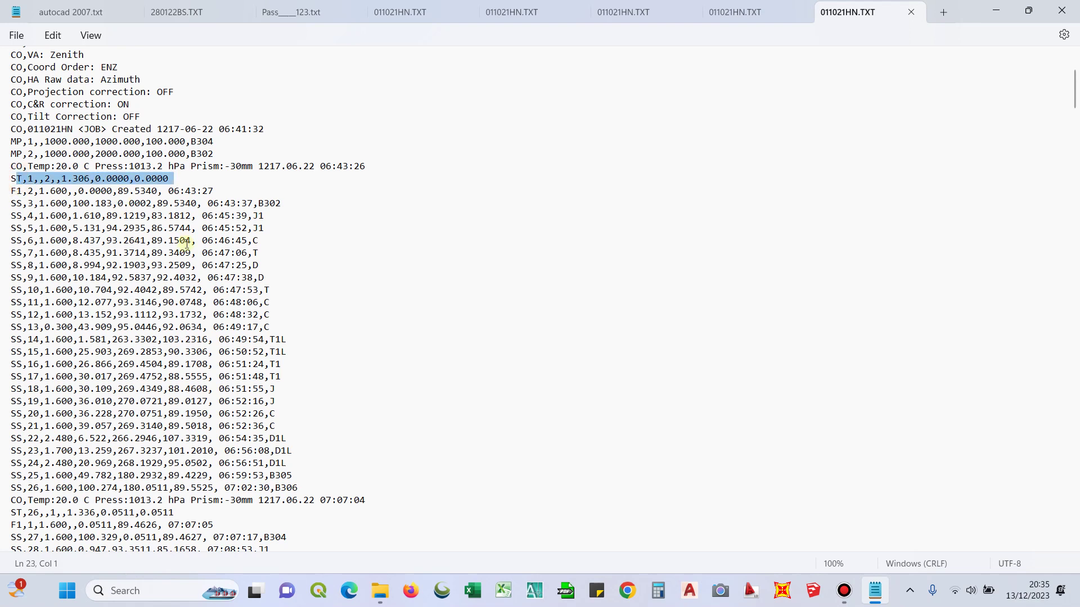
{"action": "left_click", "coordinate": [634, 240]}
{"action": "left_click", "coordinate": [1061, 10]}
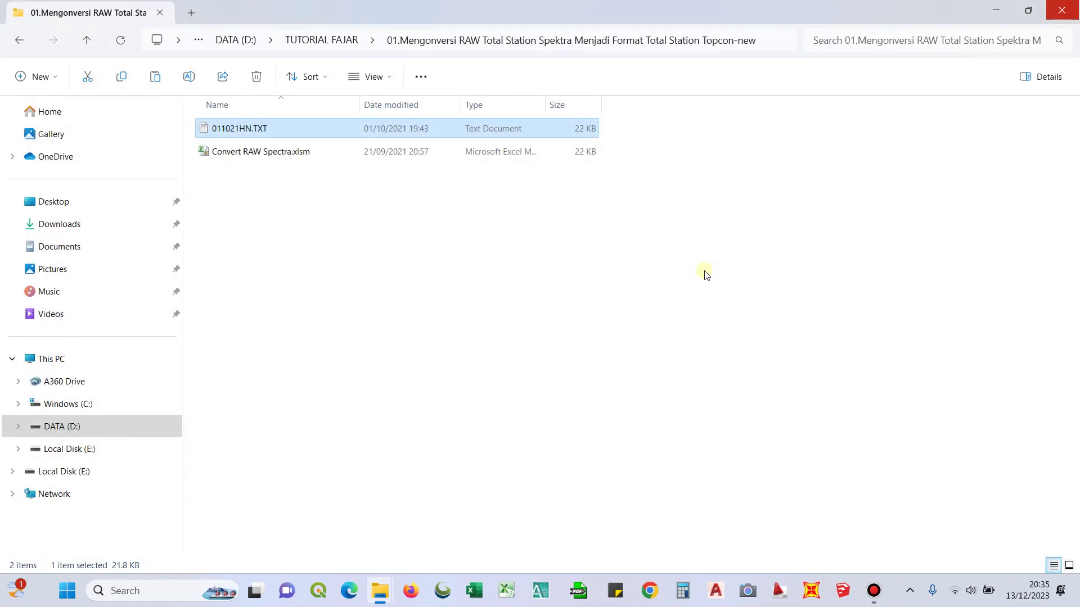
Open the workbook Convert RAW Spectra.xlsm and enable its macros.
{"action": "left_click", "coordinate": [706, 275]}
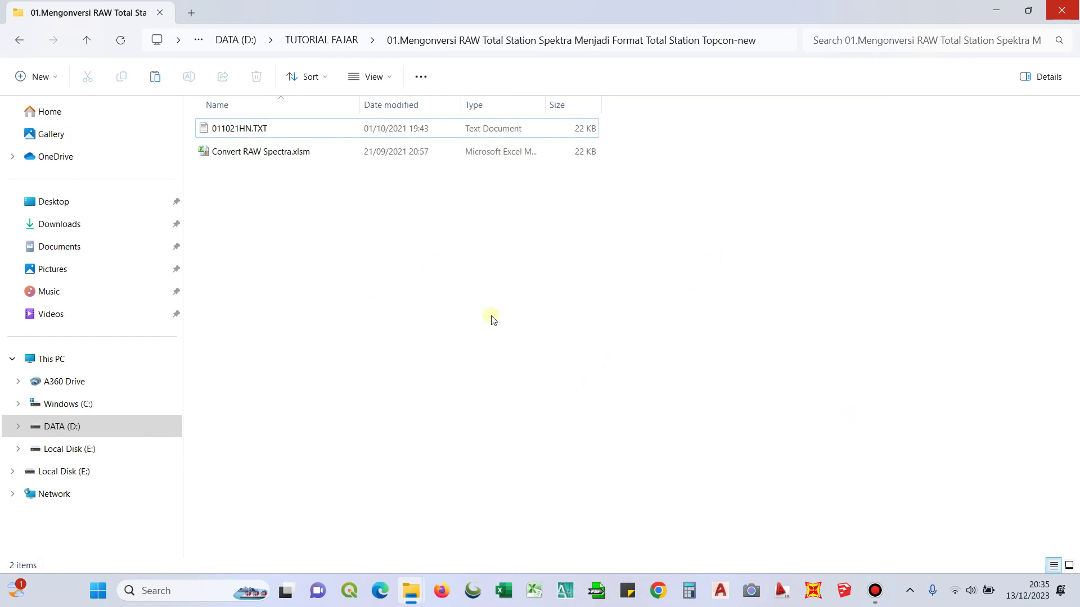
{"action": "left_click", "coordinate": [466, 153]}
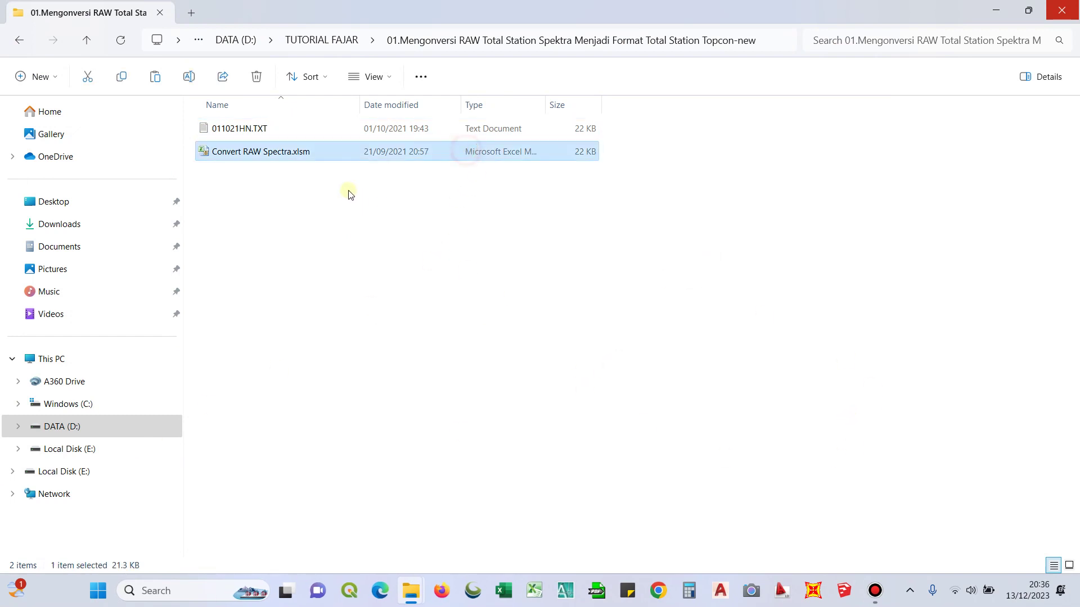
{"action": "double_click", "coordinate": [323, 153]}
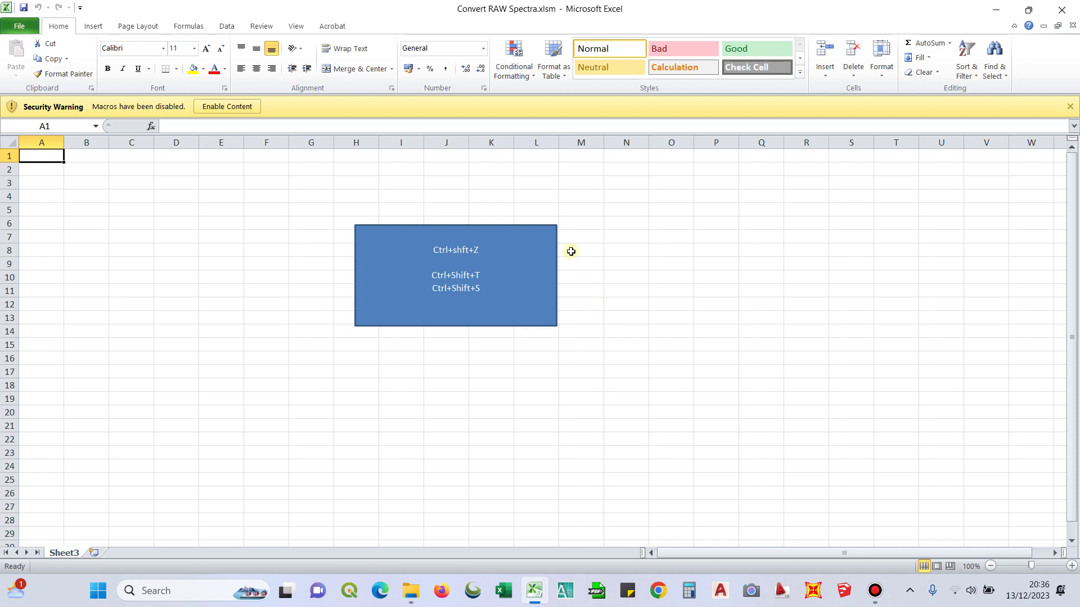
{"action": "left_click", "coordinate": [625, 276]}
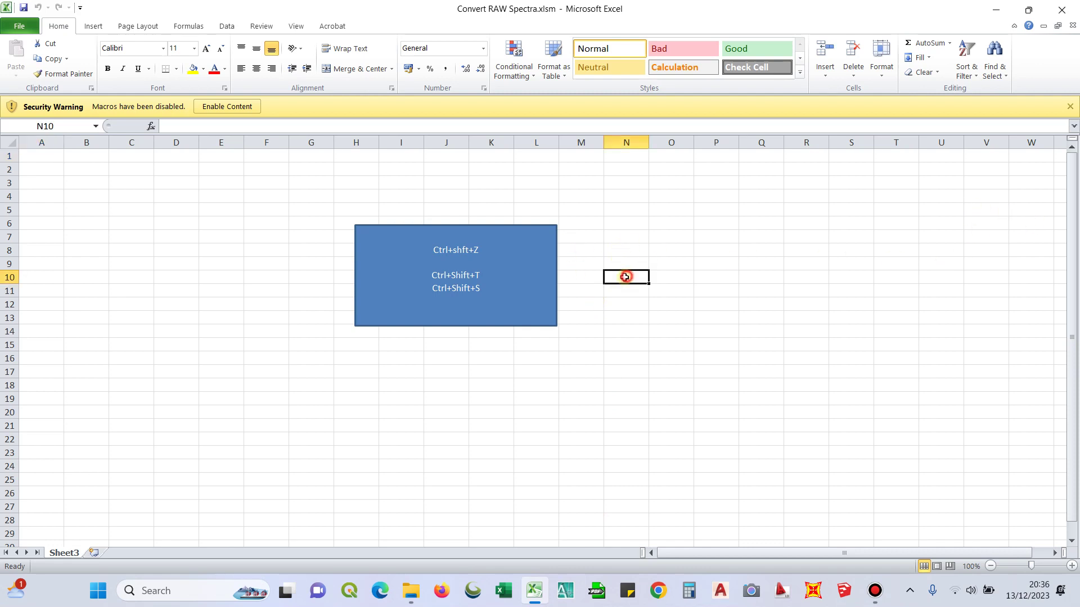
{"action": "left_click", "coordinate": [241, 109]}
{"action": "left_click", "coordinate": [793, 320]}
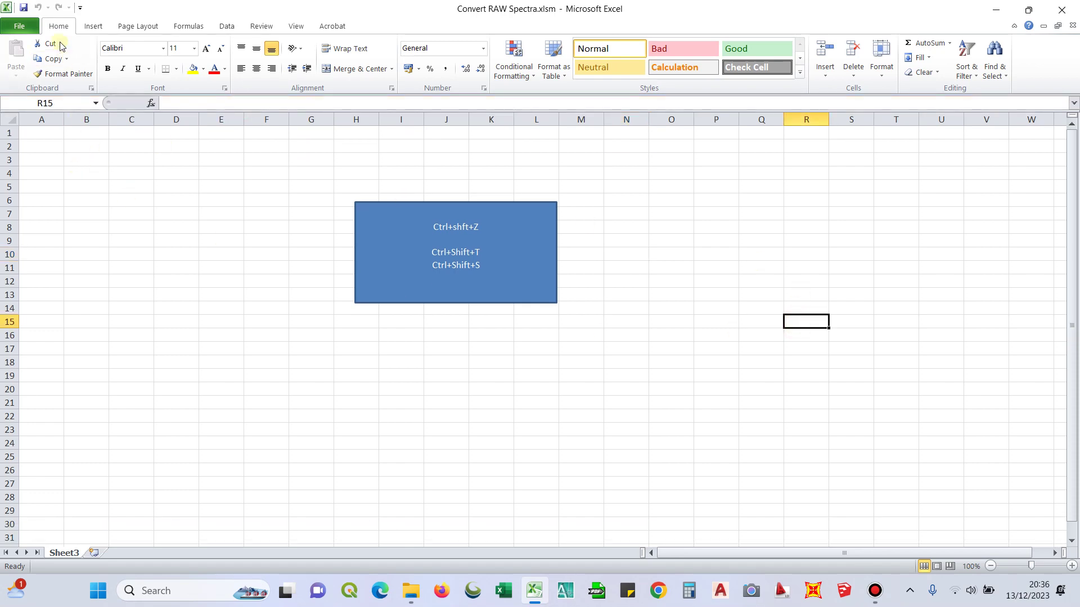
Start opening another file and browse to the 01.Mengonversi RAW Total Station folder inside TUTORIAL FAJAR on drive D.
{"action": "left_click", "coordinate": [28, 27]}
{"action": "left_click", "coordinate": [52, 104]}
{"action": "left_click", "coordinate": [42, 206]}
{"action": "scroll", "coordinate": [68, 219], "scroll_direction": "down", "scroll_amount": 5}
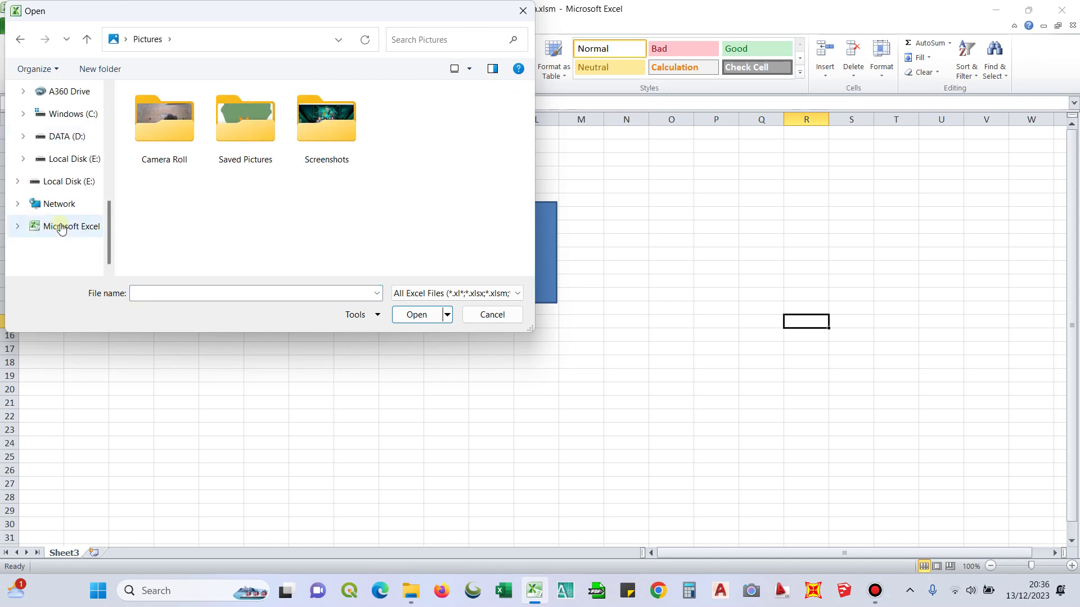
{"action": "left_click", "coordinate": [79, 136]}
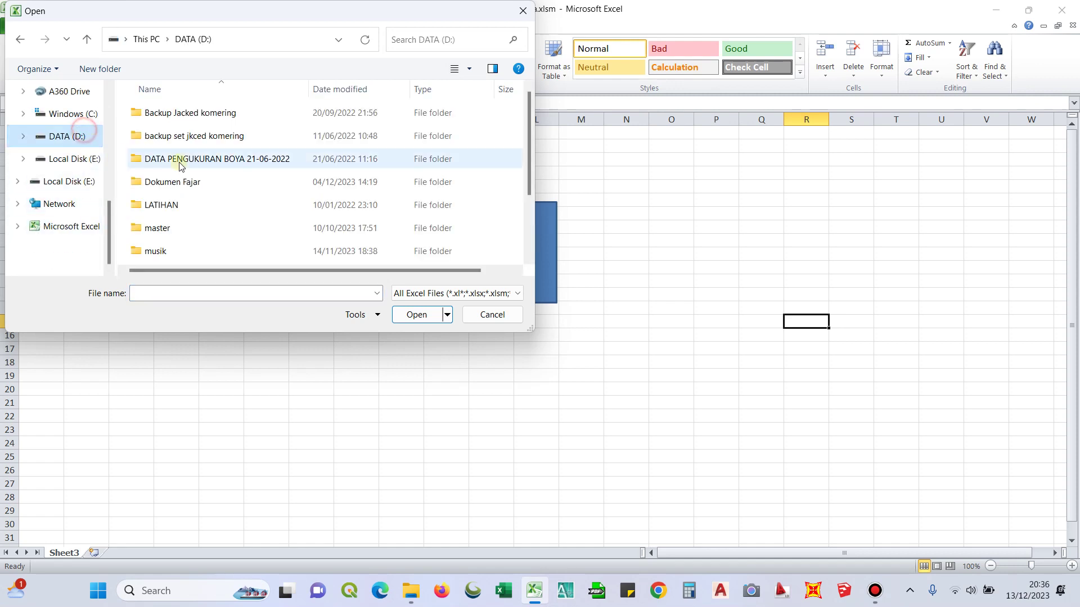
{"action": "scroll", "coordinate": [248, 217], "scroll_direction": "down", "scroll_amount": 2}
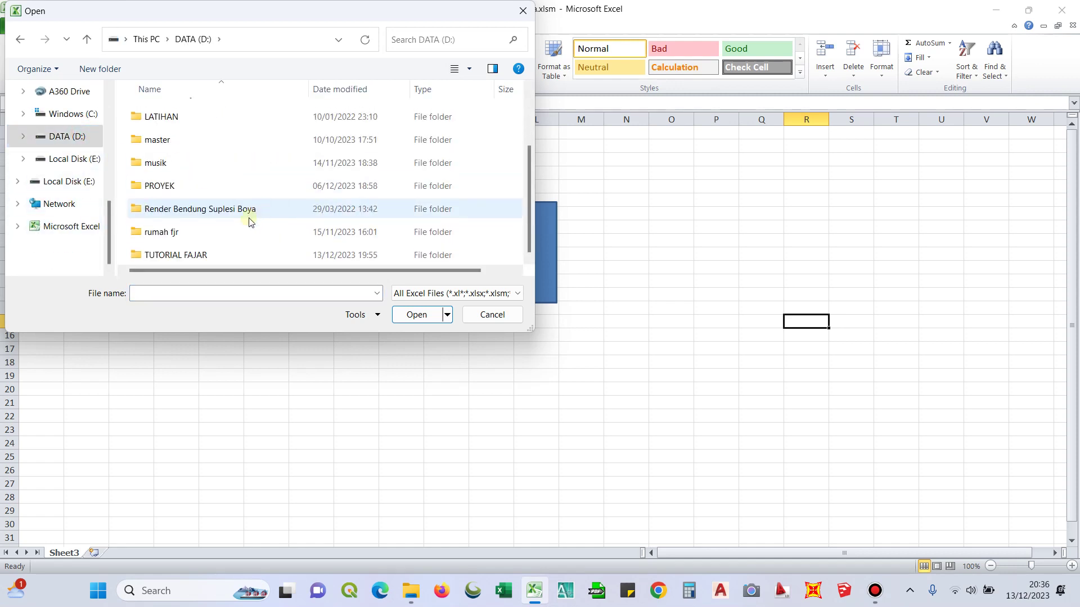
{"action": "double_click", "coordinate": [203, 252]}
{"action": "double_click", "coordinate": [217, 115]}
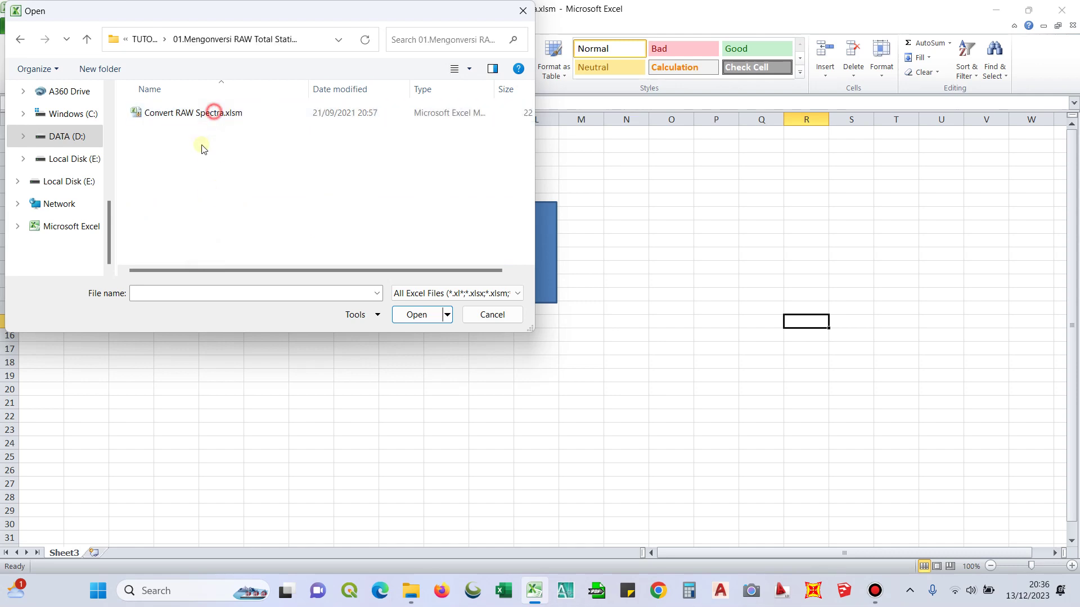
Show all file types in the folder and open 011021HN.TXT for text import.
{"action": "left_click", "coordinate": [428, 294]}
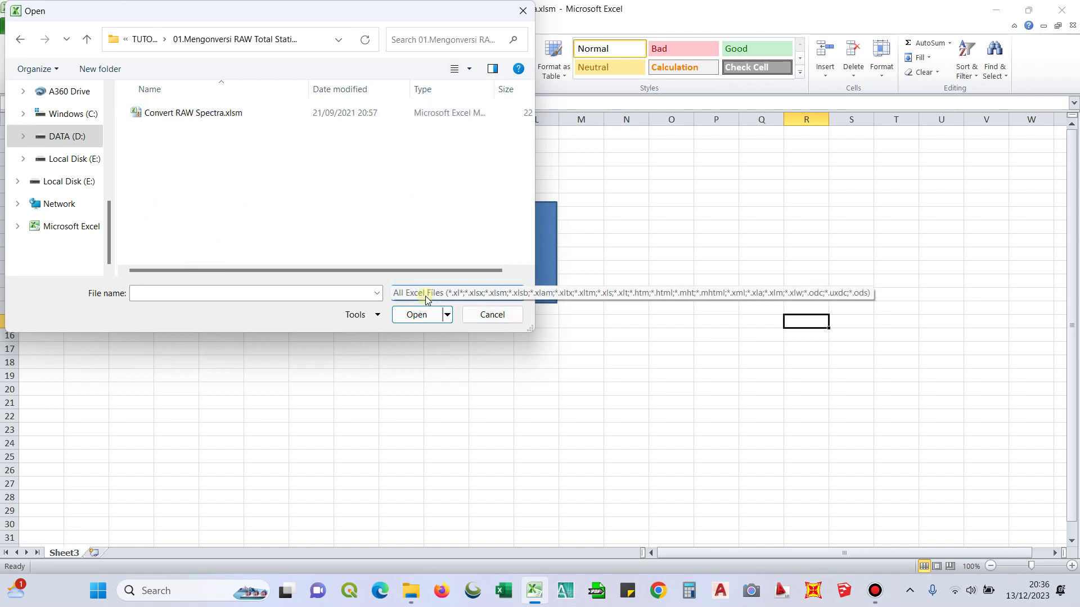
{"action": "left_click", "coordinate": [434, 309]}
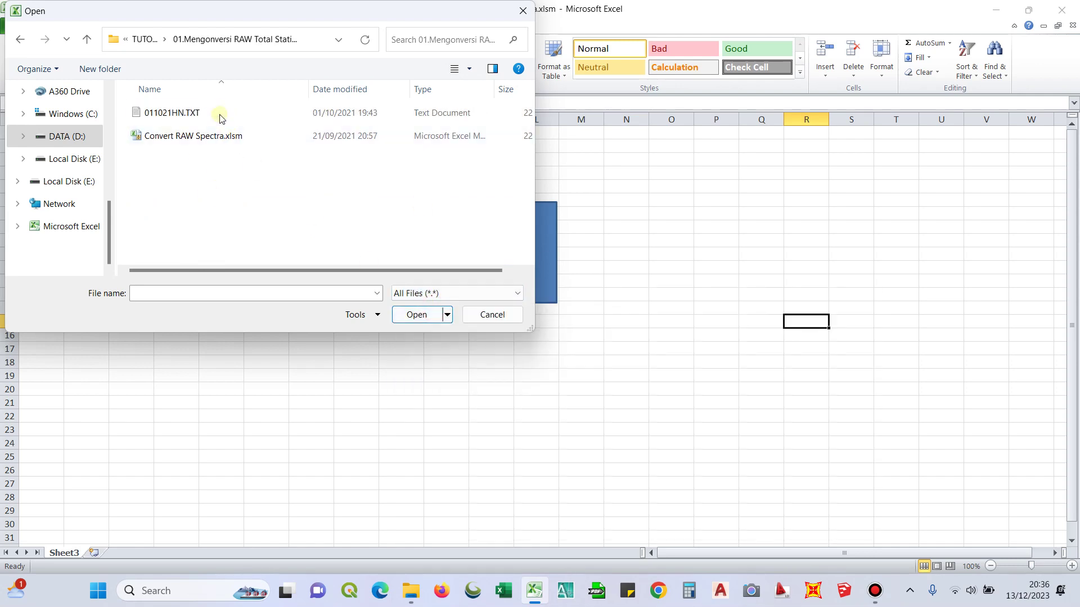
{"action": "left_click", "coordinate": [217, 111]}
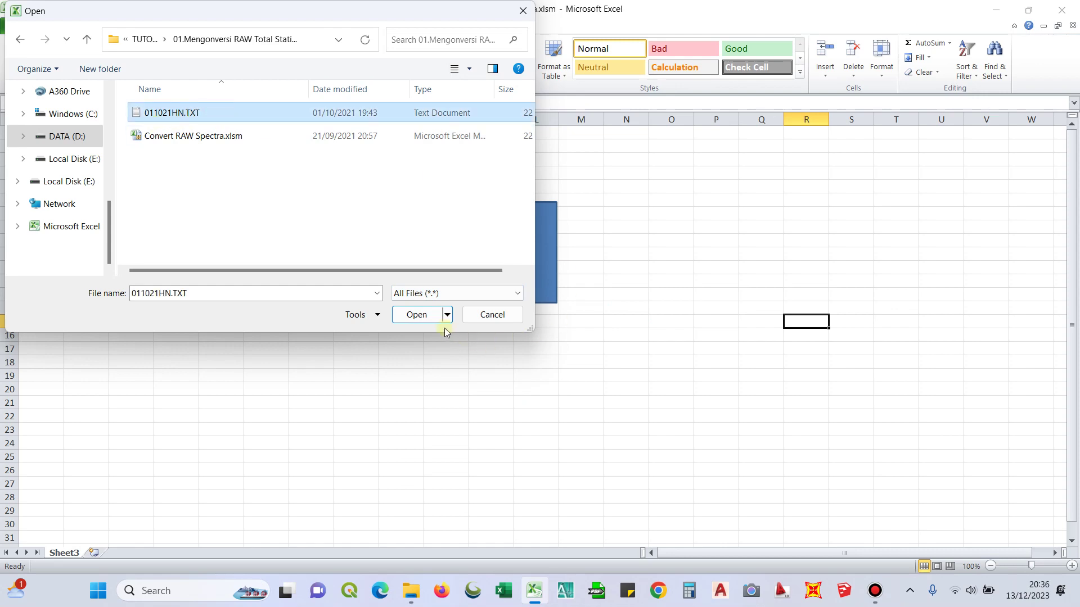
{"action": "left_click", "coordinate": [422, 315]}
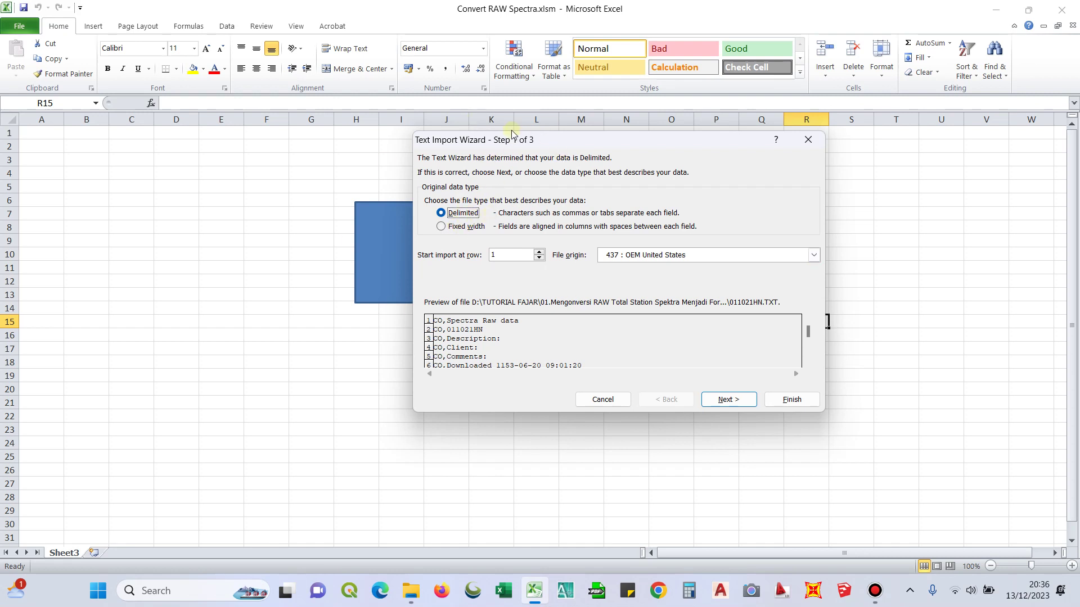
Import the text as delimited data with comma as the only delimiter and the General column format.
{"action": "left_click", "coordinate": [729, 399]}
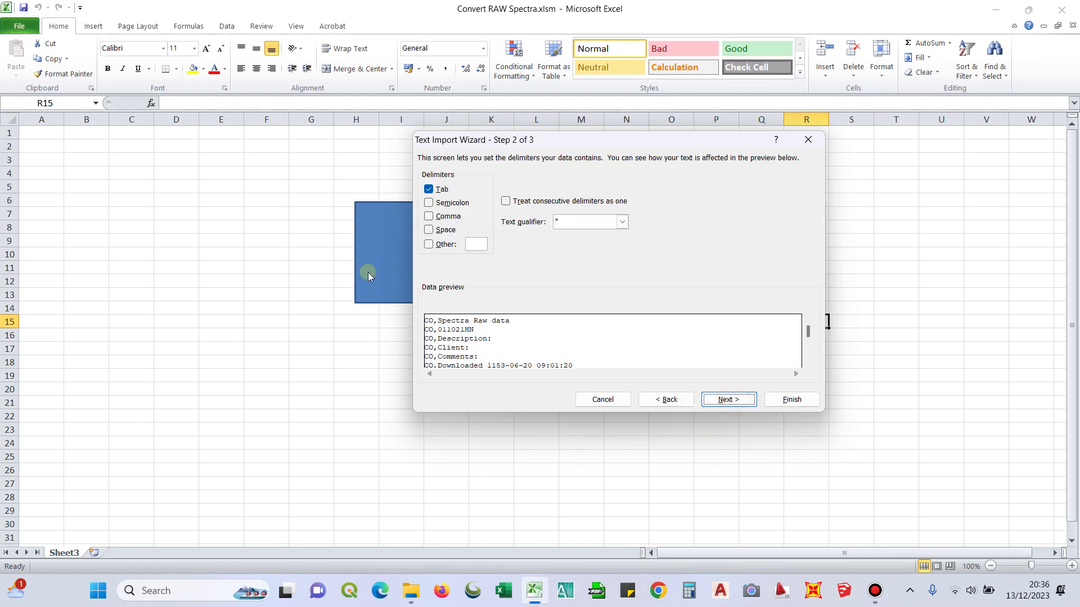
{"action": "left_click", "coordinate": [453, 222]}
{"action": "left_click", "coordinate": [429, 189]}
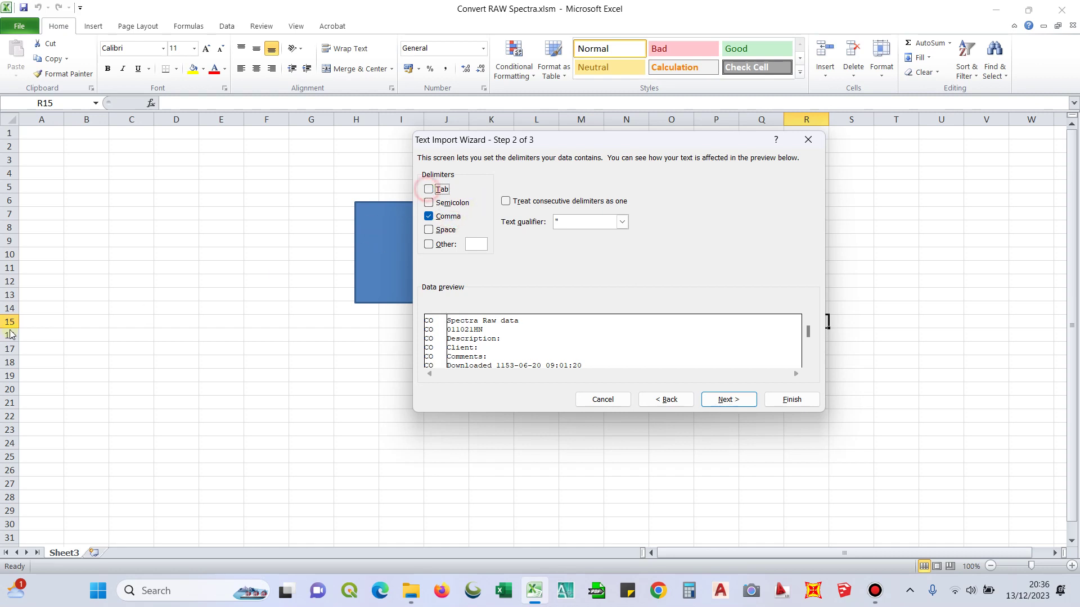
{"action": "left_click", "coordinate": [728, 400]}
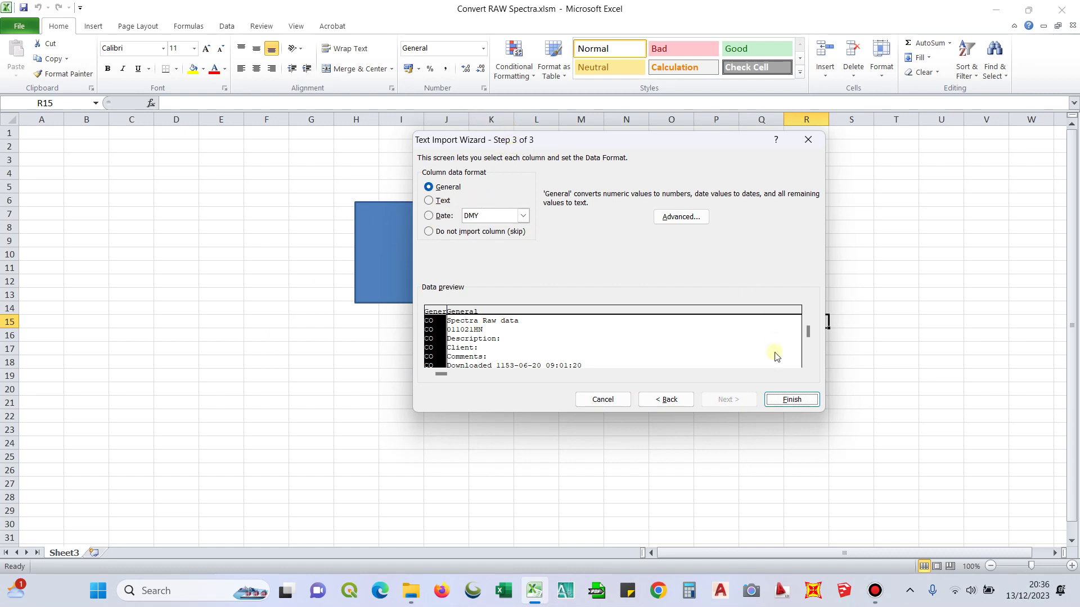
{"action": "left_click", "coordinate": [792, 401]}
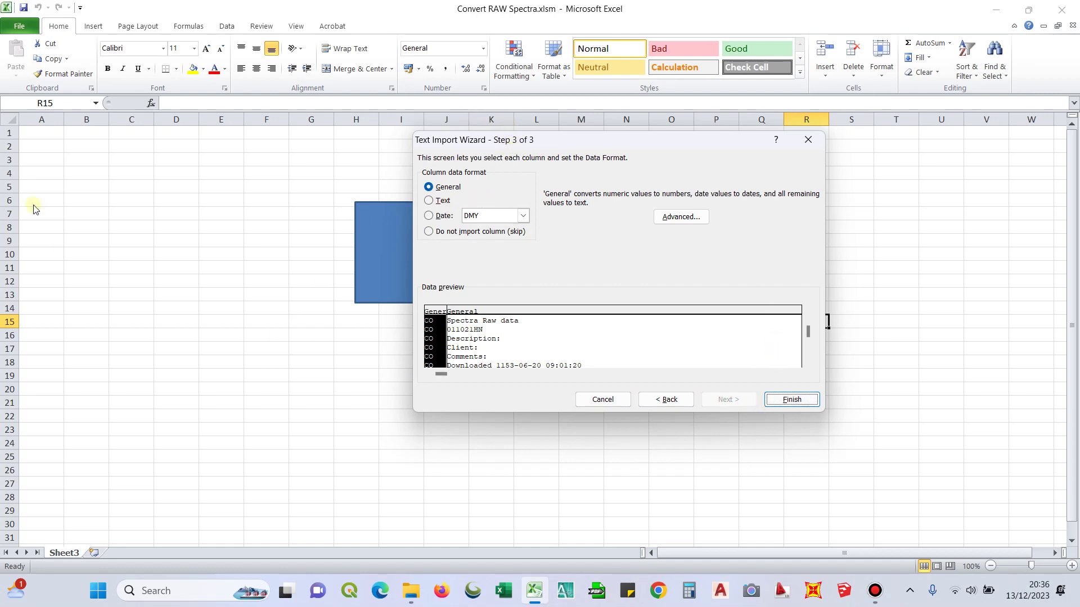
{"action": "left_click", "coordinate": [792, 400]}
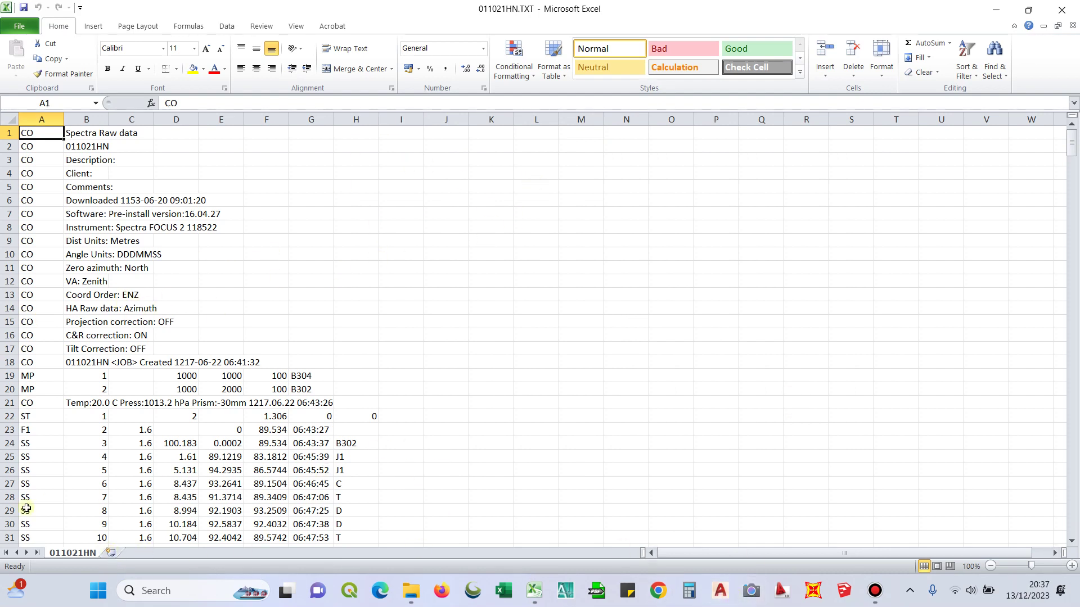
Copy the 011021HN sheet into the workbook Convert RAW Spectra.xlsm, placing it before Sheet3.
{"action": "right_click", "coordinate": [66, 554]}
{"action": "left_click", "coordinate": [138, 448]}
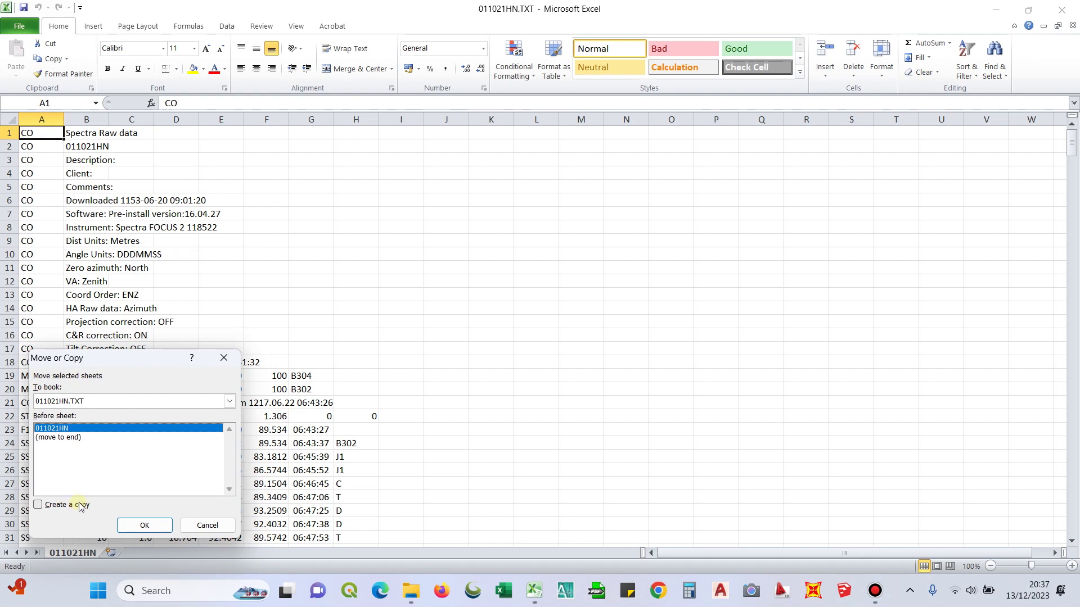
{"action": "left_click", "coordinate": [79, 505]}
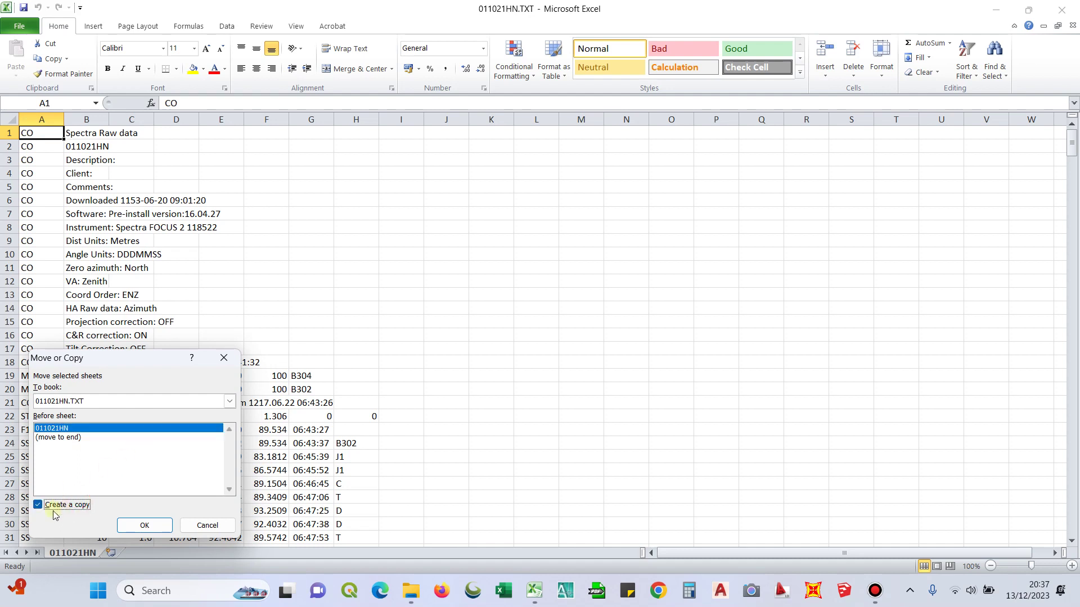
{"action": "left_click", "coordinate": [168, 401]}
{"action": "left_click", "coordinate": [162, 420]}
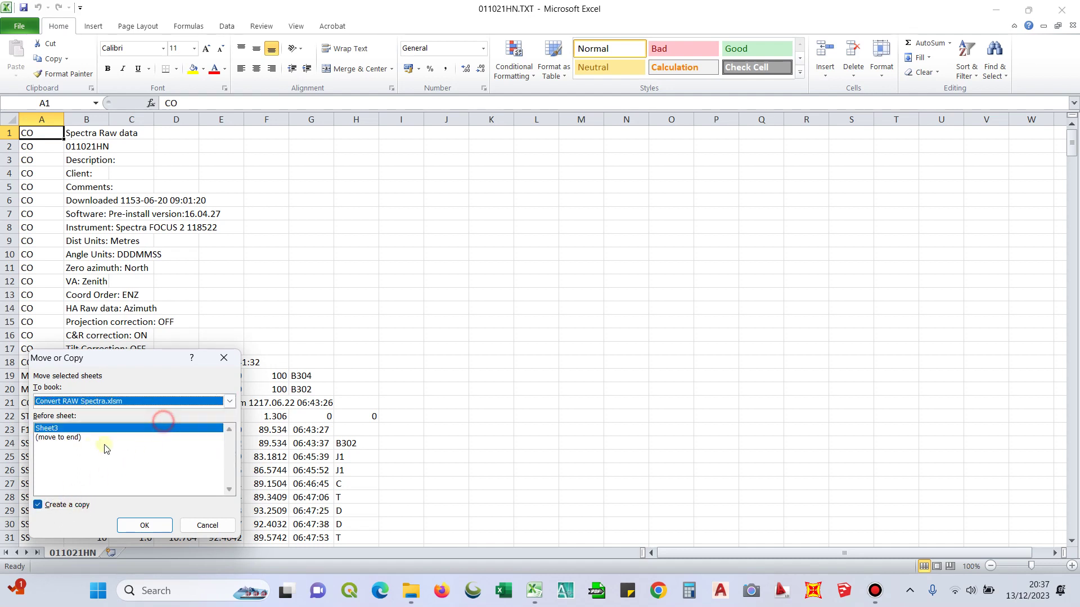
{"action": "left_click", "coordinate": [147, 525]}
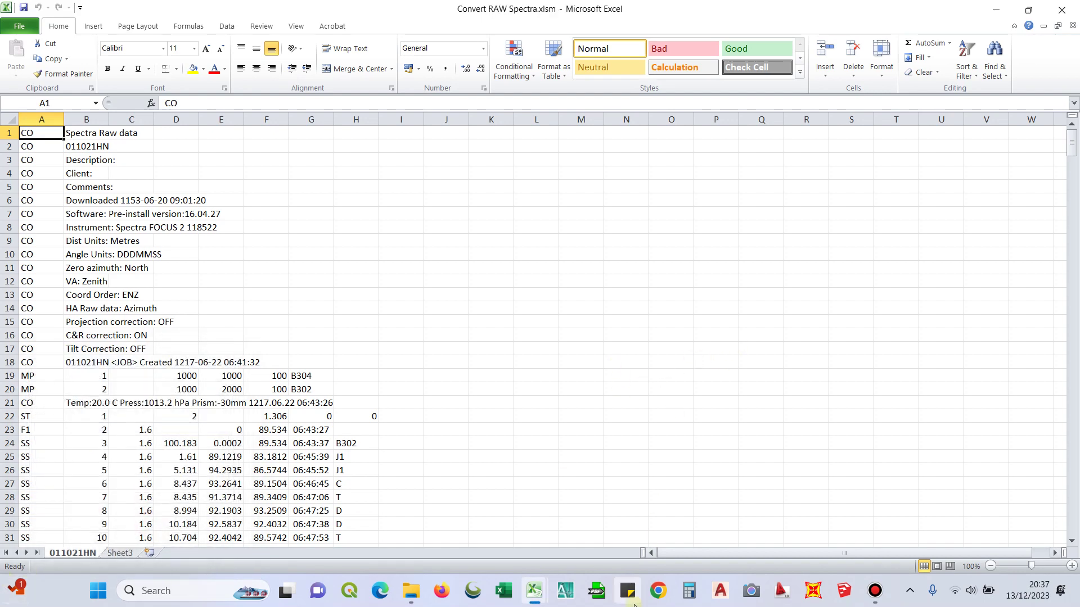
Switch to the separate 011021HN.TXT workbook and close it.
{"action": "mouse_move", "coordinate": [534, 590]}
{"action": "left_click", "coordinate": [595, 501]}
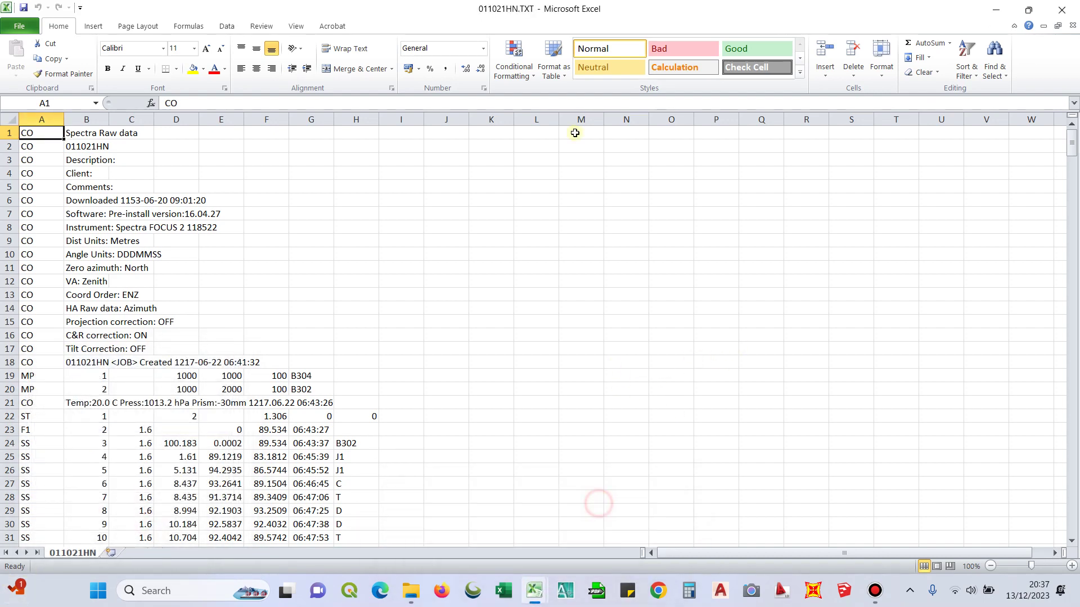
{"action": "left_click", "coordinate": [1061, 10]}
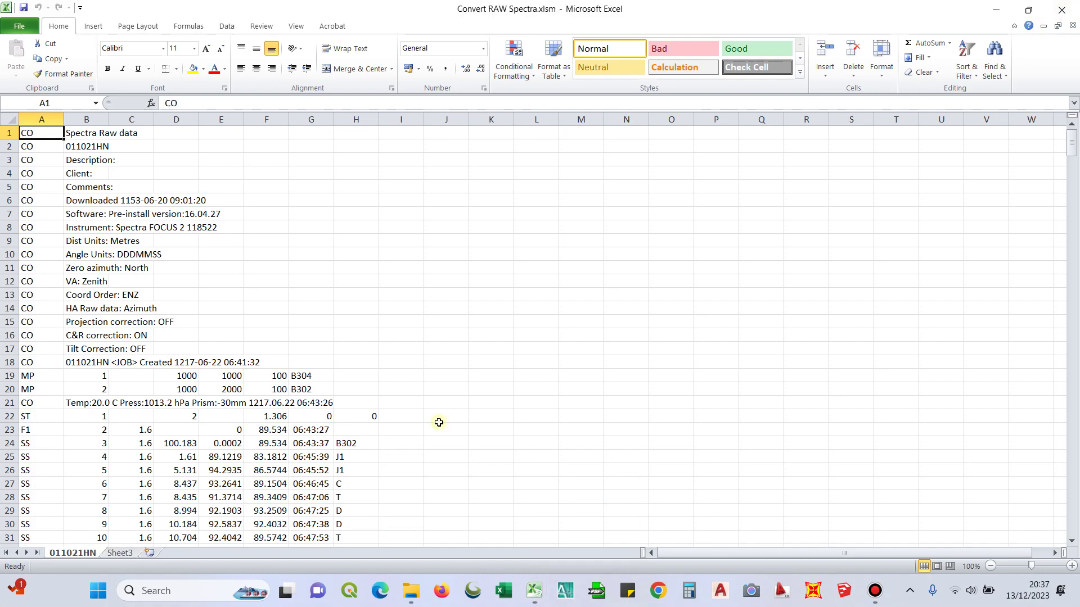
{"action": "left_click", "coordinate": [630, 333]}
{"action": "scroll", "coordinate": [438, 390], "scroll_direction": "down", "scroll_amount": 20}
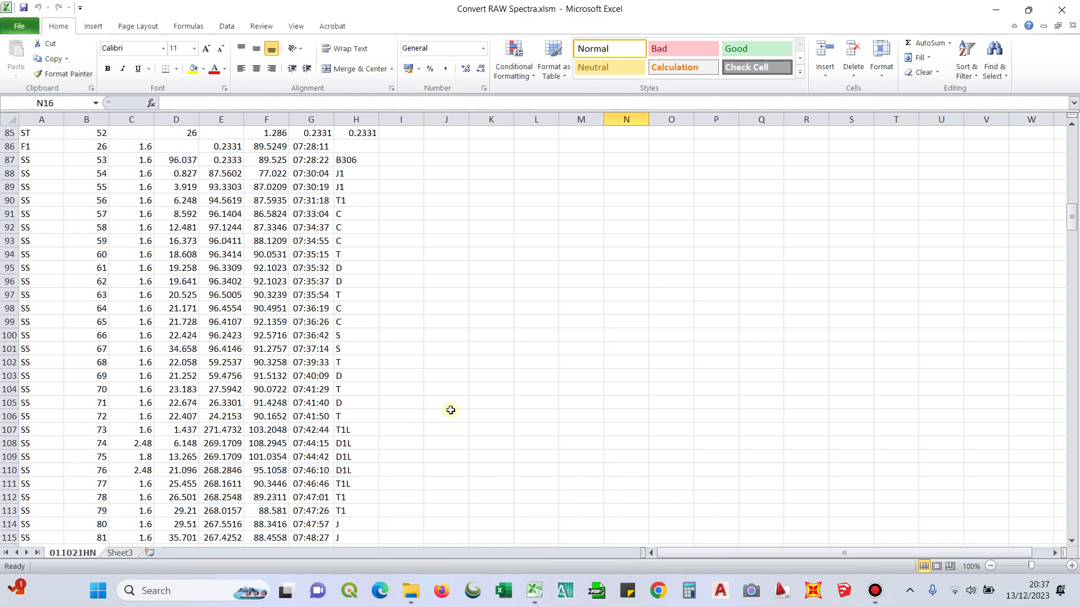
{"action": "scroll", "coordinate": [450, 410], "scroll_direction": "up", "scroll_amount": 20}
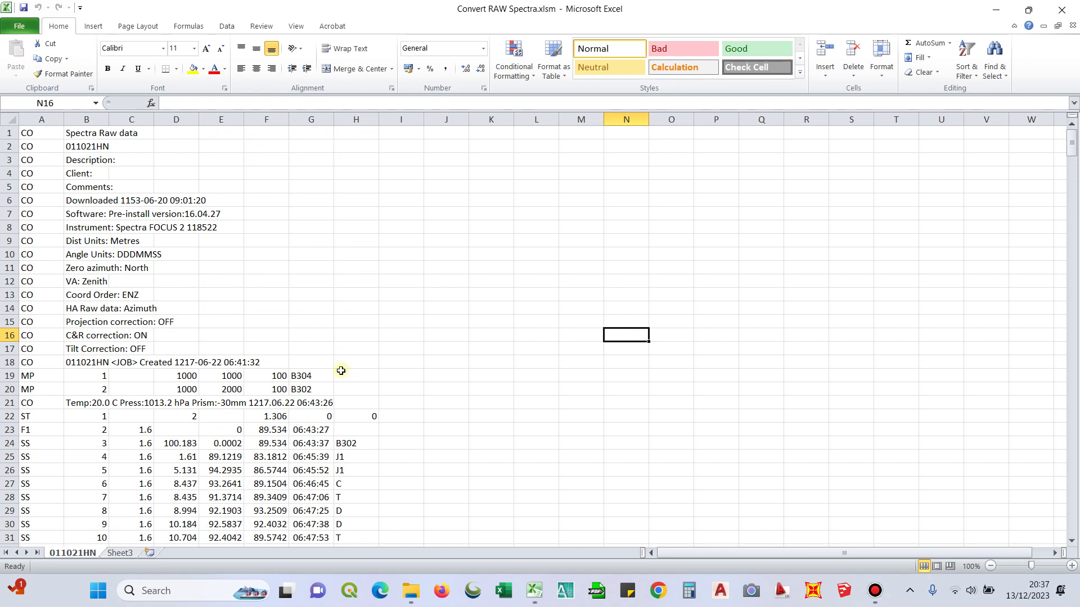
Save the Convert RAW Spectra.xlsm workbook with the copied 011021HN sheet.
{"action": "key", "text": "ctrl+s"}
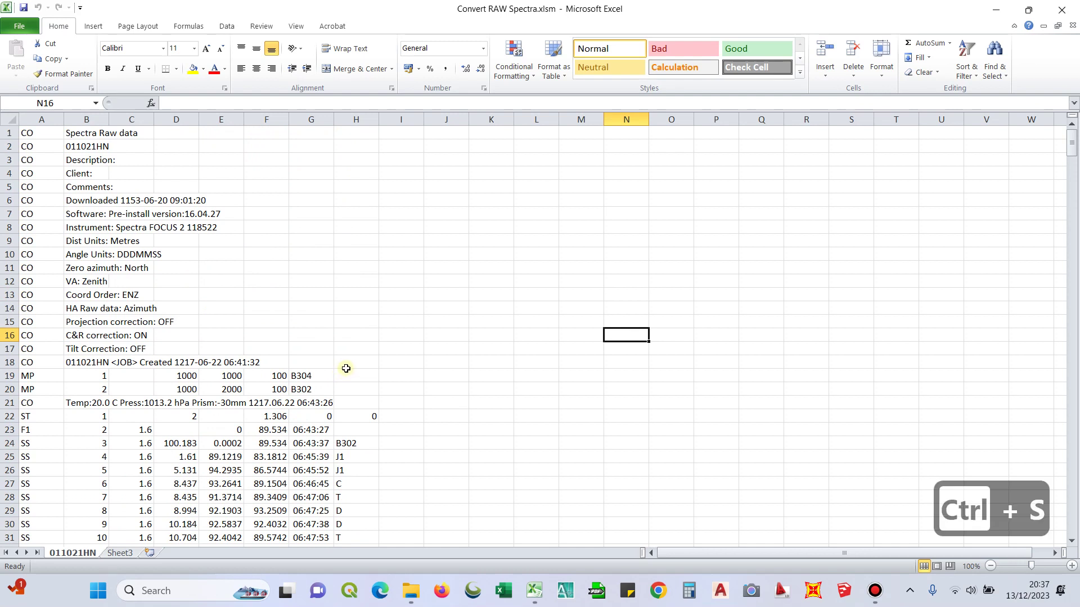
{"action": "left_click", "coordinate": [355, 281]}
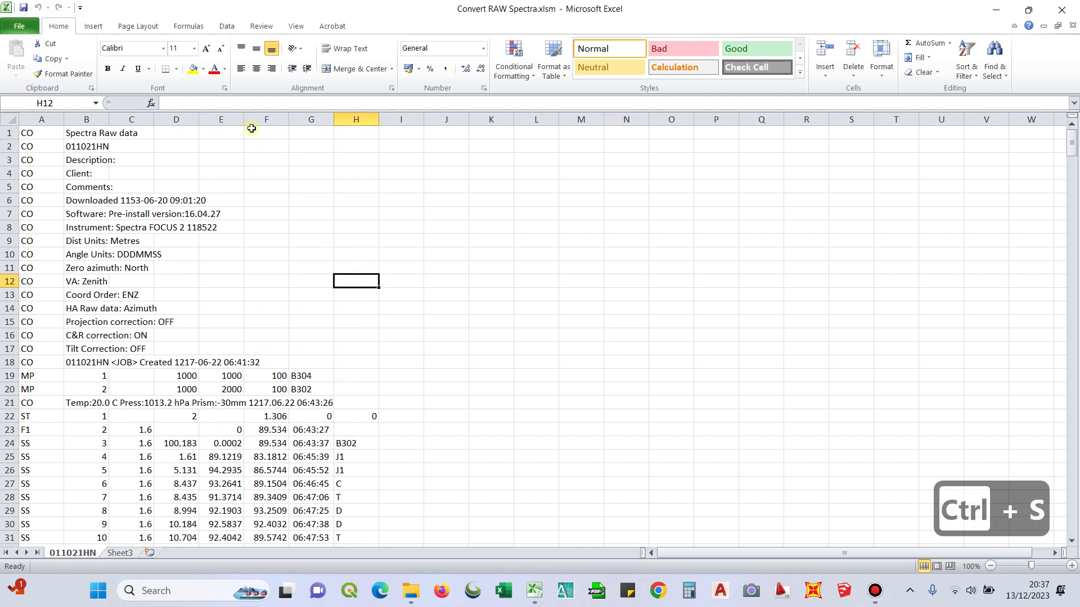
Check the decimal and thousands separators in the advanced Excel options and accept the settings.
{"action": "left_click", "coordinate": [18, 31]}
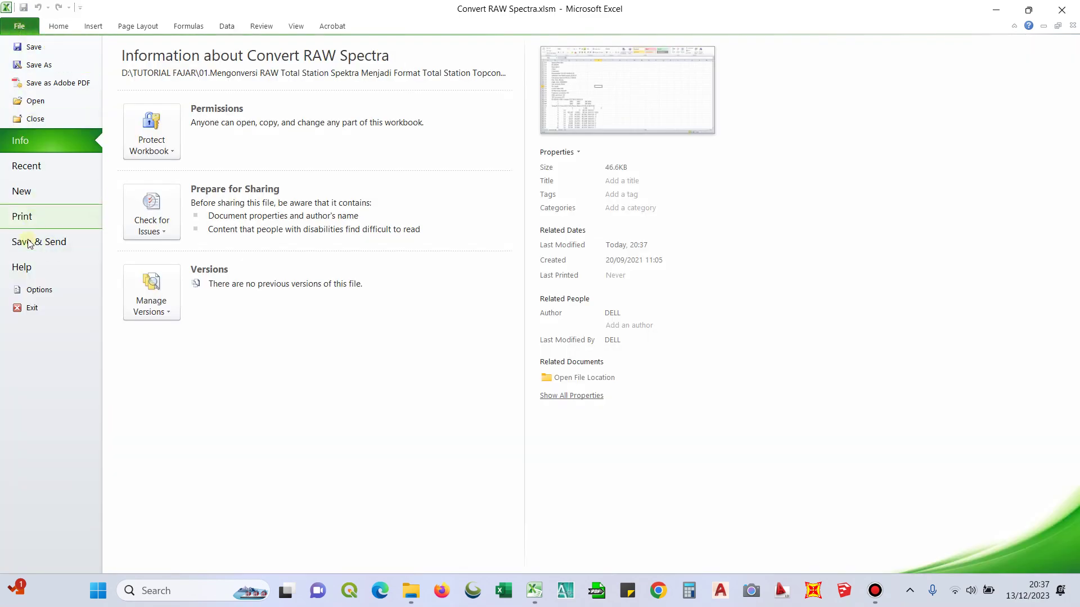
{"action": "left_click", "coordinate": [43, 294]}
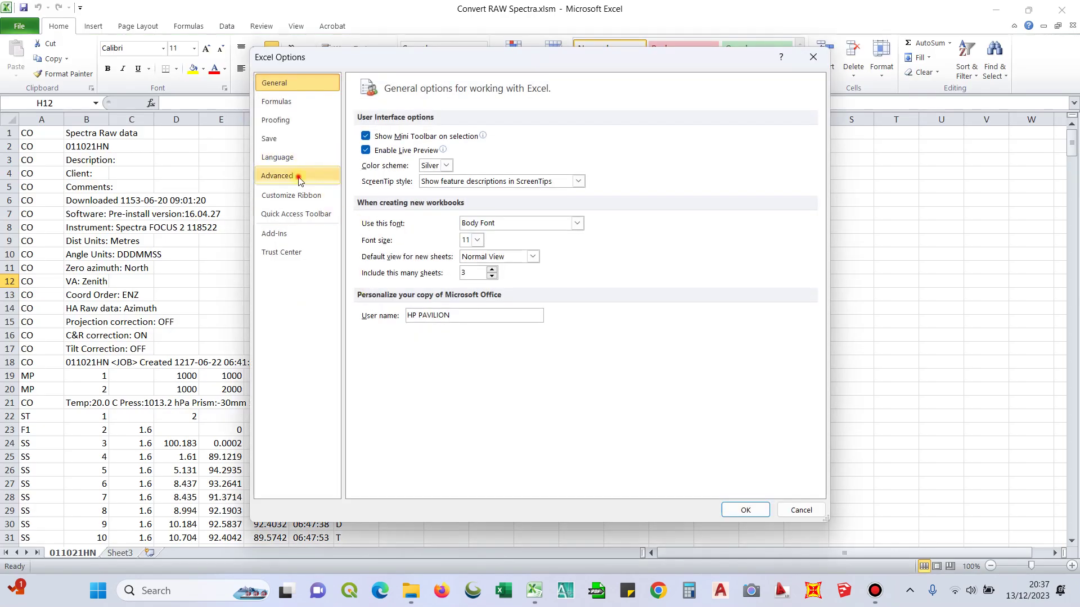
{"action": "left_click", "coordinate": [299, 179]}
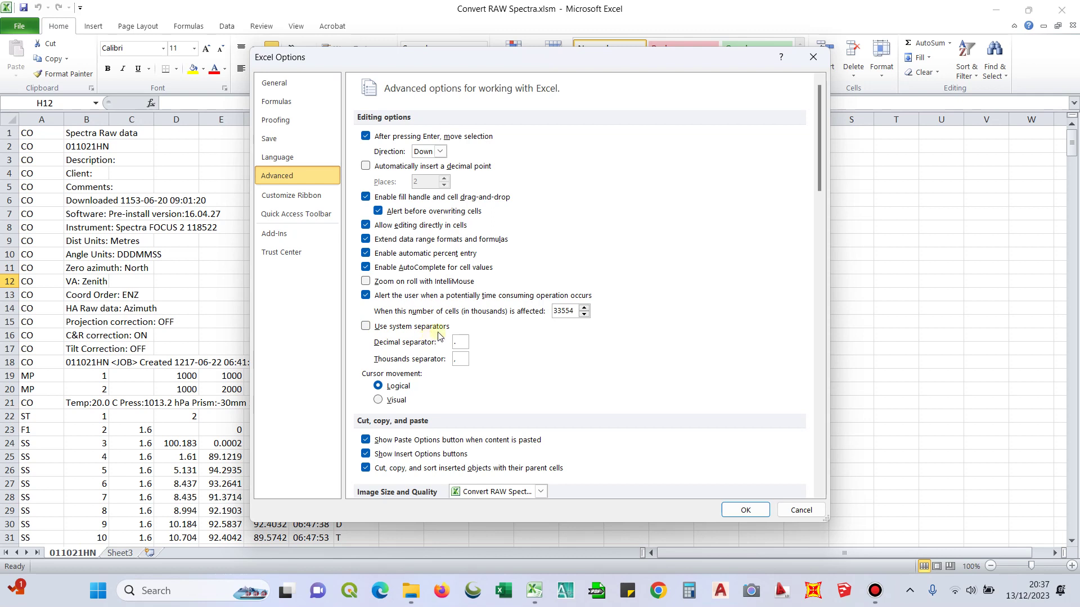
{"action": "left_click", "coordinate": [379, 344]}
{"action": "left_click", "coordinate": [461, 342]}
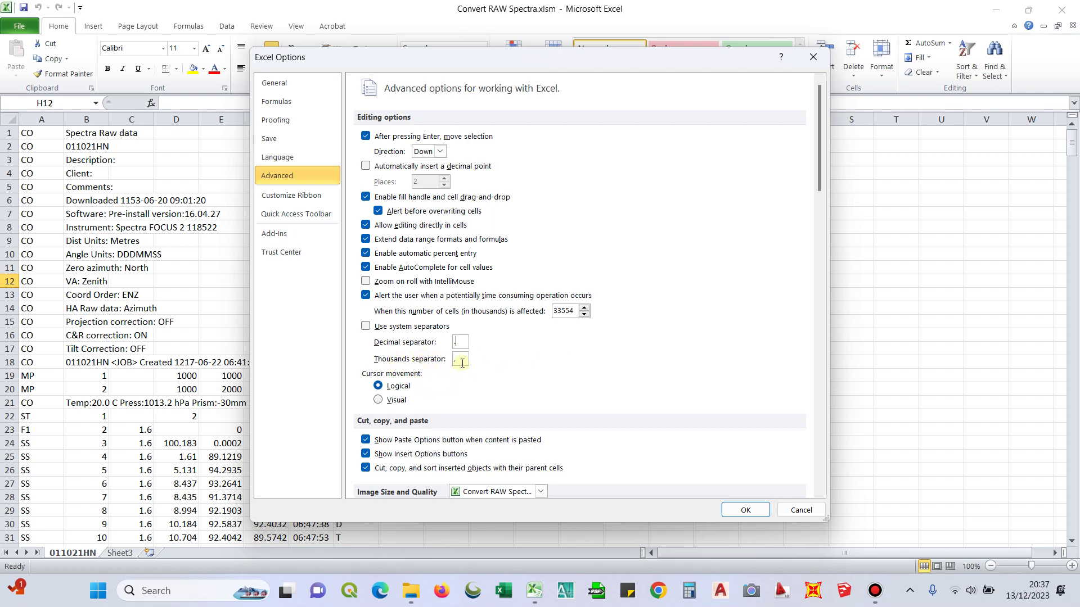
{"action": "left_click", "coordinate": [745, 509]}
{"action": "left_click", "coordinate": [730, 332]}
{"action": "left_click", "coordinate": [716, 294]}
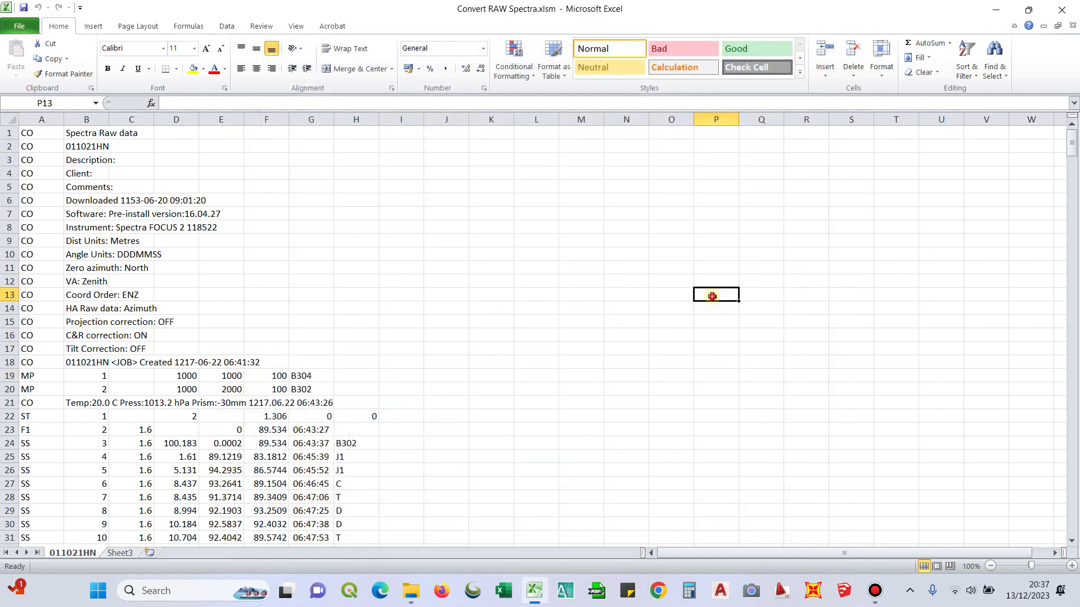
Save the workbook and copy the full data range A1:H460 of the 011021HN sheet.
{"action": "key", "text": "ctrl+s"}
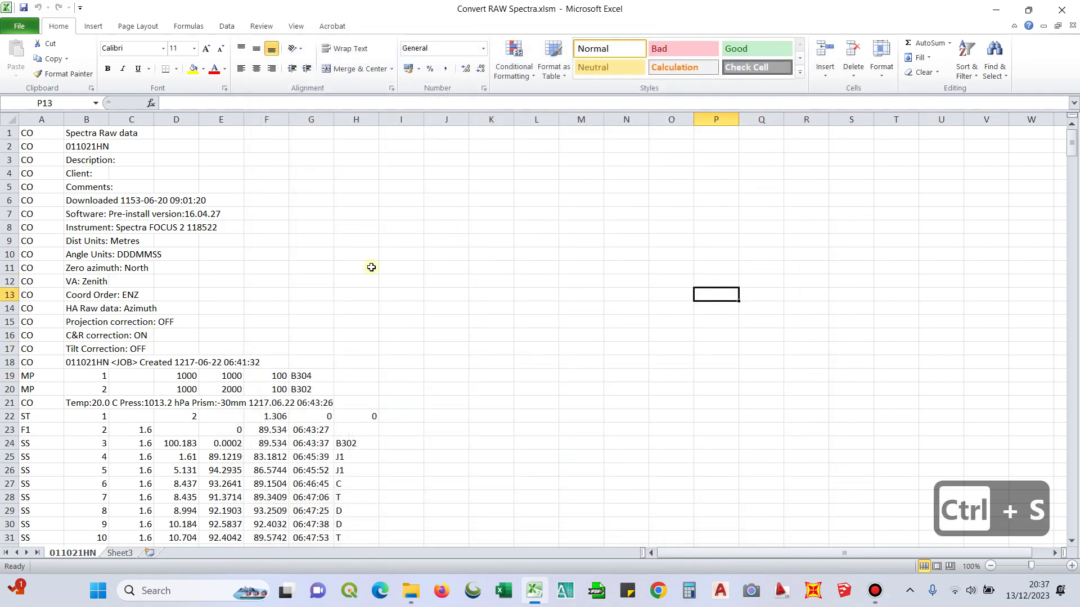
{"action": "left_click", "coordinate": [426, 254]}
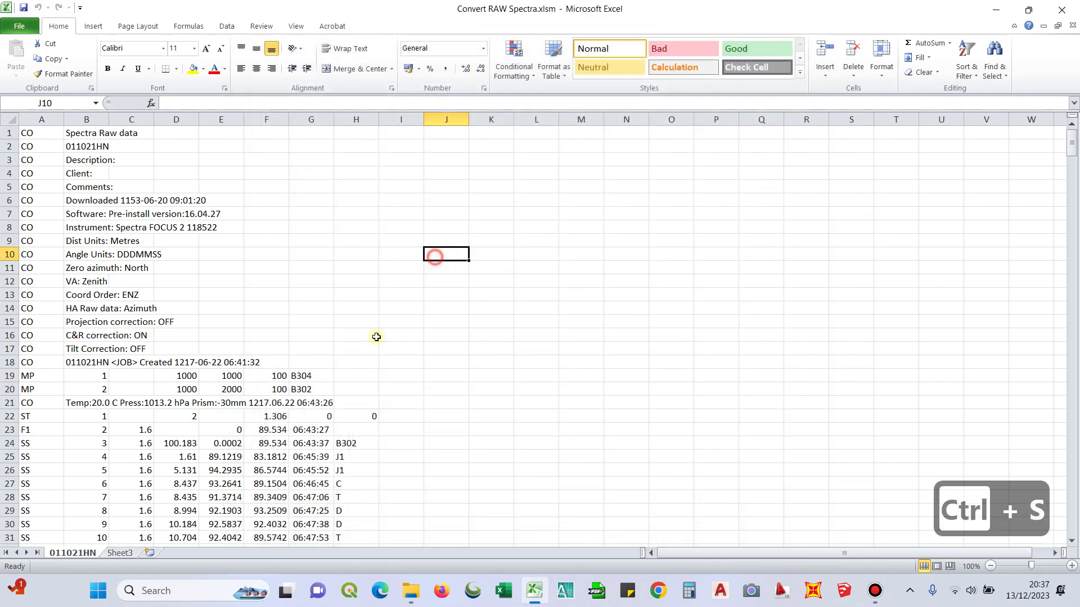
{"action": "left_click", "coordinate": [39, 134]}
{"action": "scroll", "coordinate": [412, 325], "scroll_direction": "down", "scroll_amount": 10}
{"action": "scroll", "coordinate": [412, 325], "scroll_direction": "down", "scroll_amount": 20}
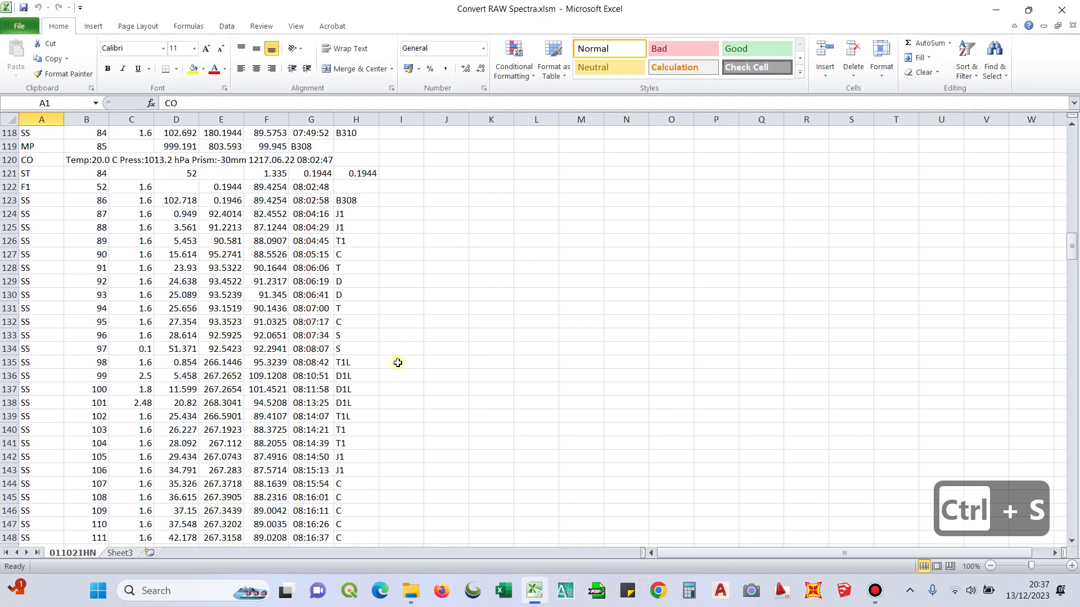
{"action": "scroll", "coordinate": [374, 385], "scroll_direction": "down", "scroll_amount": 20}
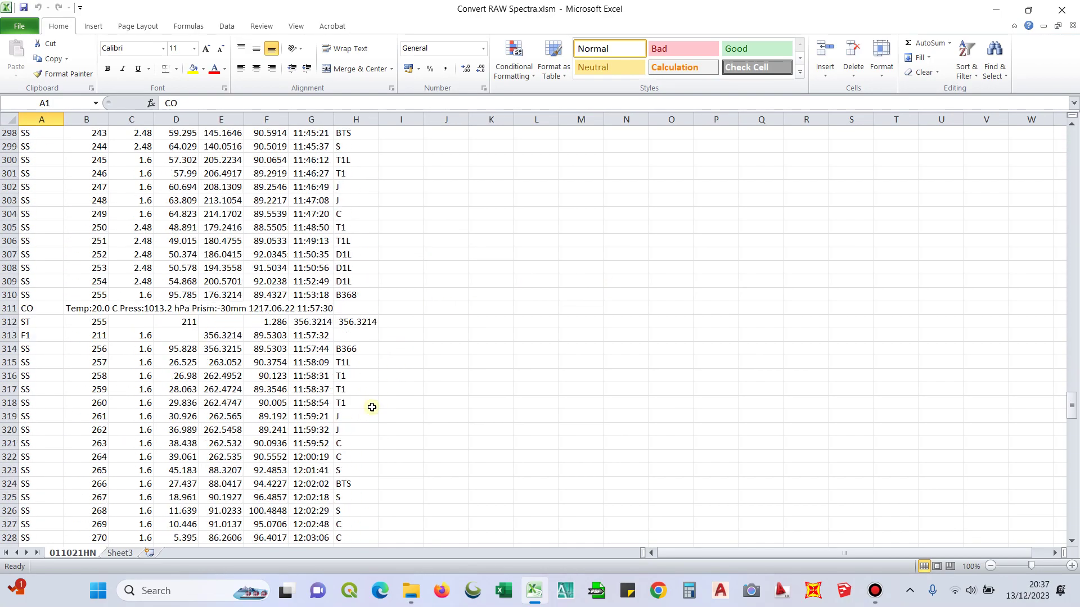
{"action": "scroll", "coordinate": [338, 445], "scroll_direction": "down", "scroll_amount": 17}
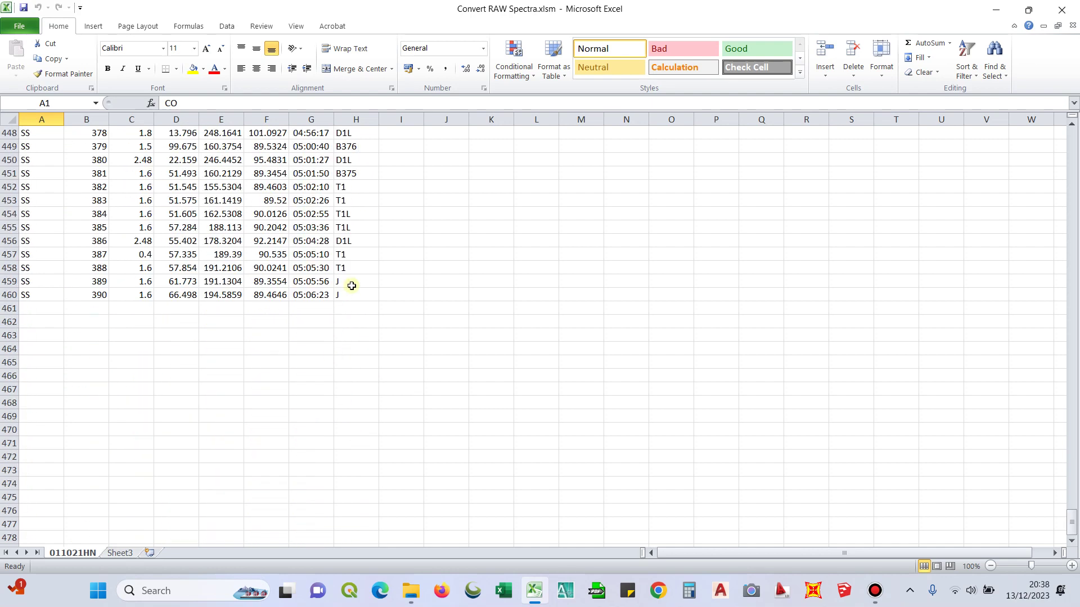
{"action": "left_click", "coordinate": [368, 292], "text": "shift"}
{"action": "key", "text": "ctrl+c"}
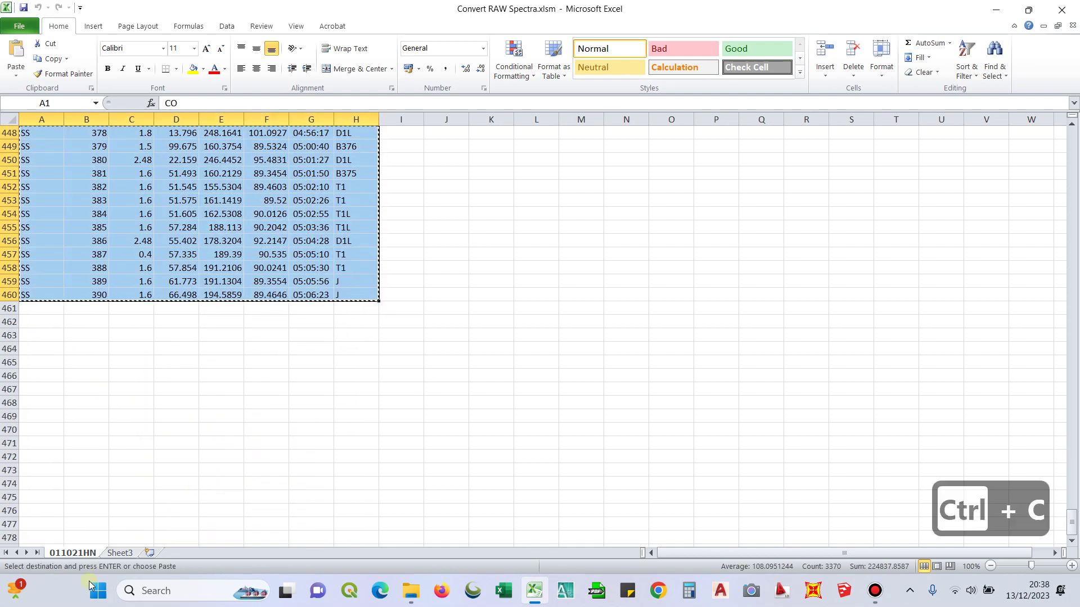
Paste the copied raw data as values into Sheet3, starting at cell A1.
{"action": "left_click", "coordinate": [128, 554]}
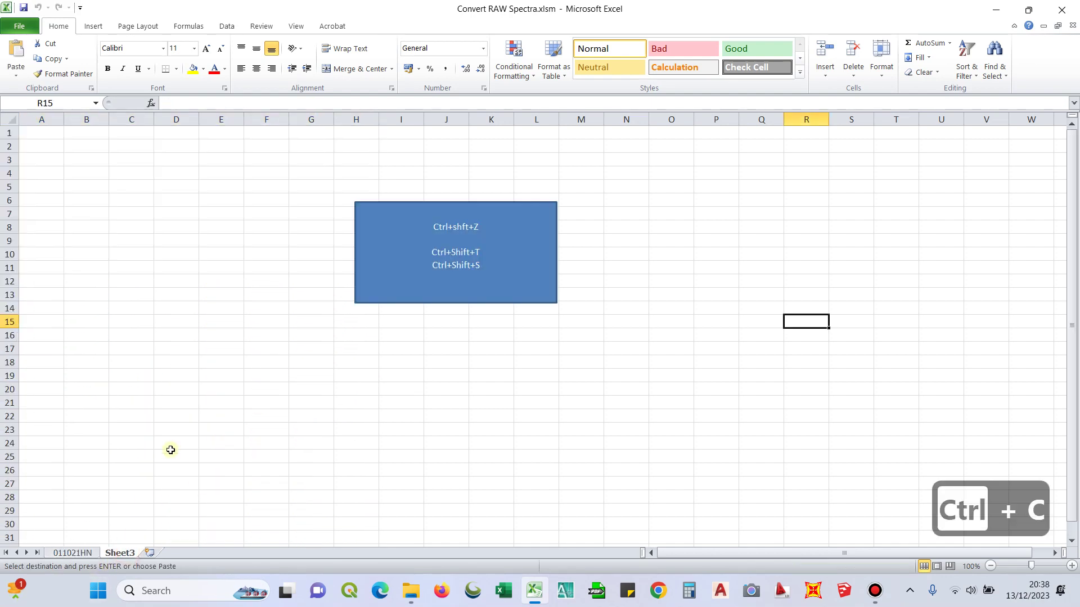
{"action": "left_click", "coordinate": [39, 134]}
{"action": "key", "text": "alt"}
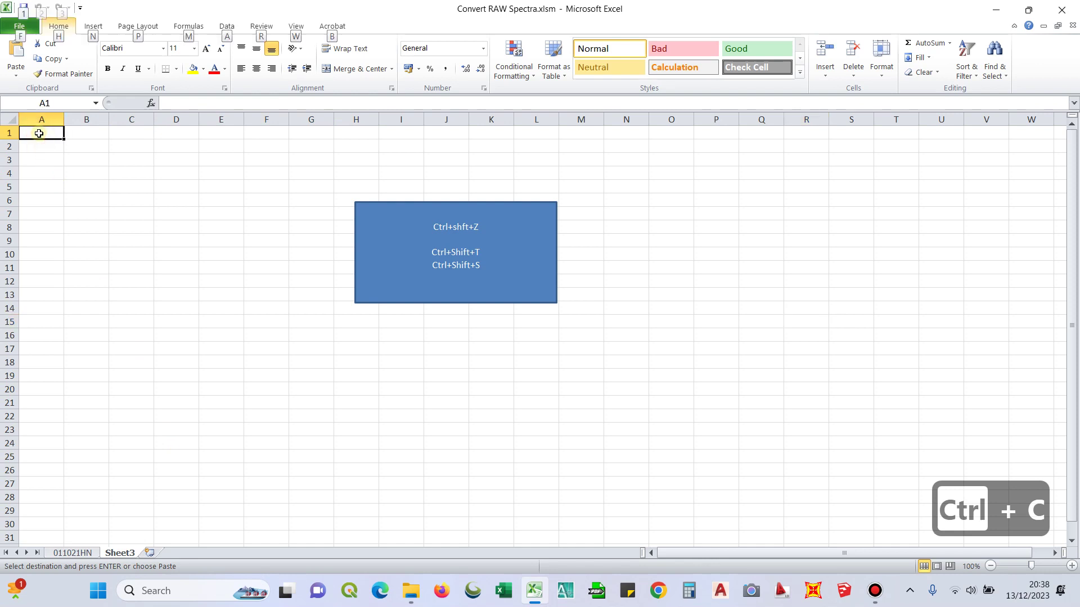
{"action": "key", "text": "h"}
{"action": "key", "text": "v"}
{"action": "key", "text": "v"}
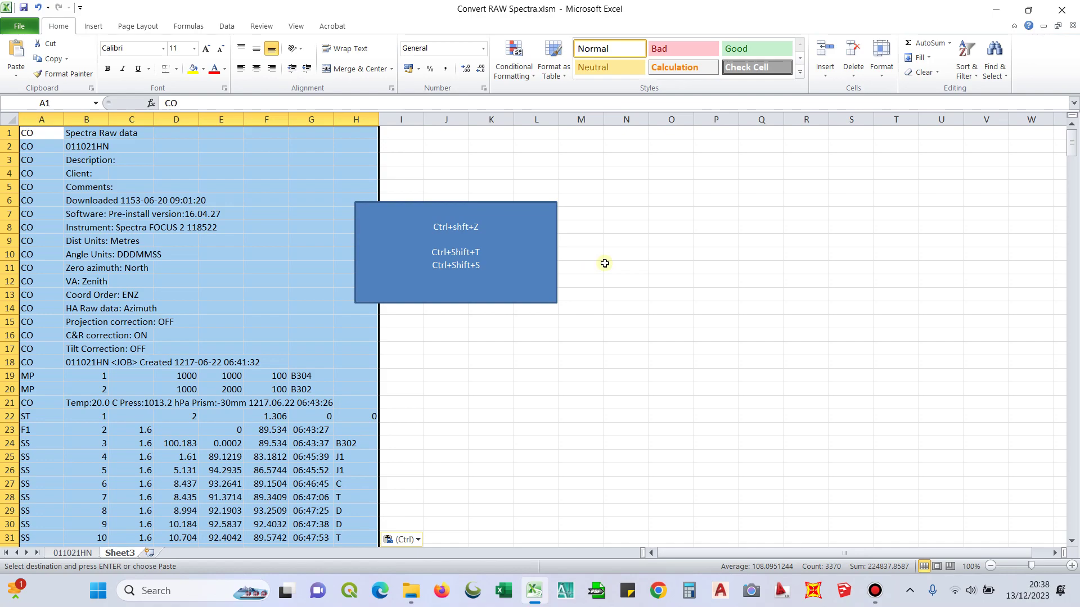
Run the first macro listed in Sheet3's blue box repeatedly to strip the CO codes, and return to cell A1.
{"action": "key", "text": "ctrl+shift+z"}
{"action": "key", "text": "ctrl+shift+z"}
{"action": "key", "text": "ctrl+shift+z"}
{"action": "key", "text": "ctrl+shift+z"}
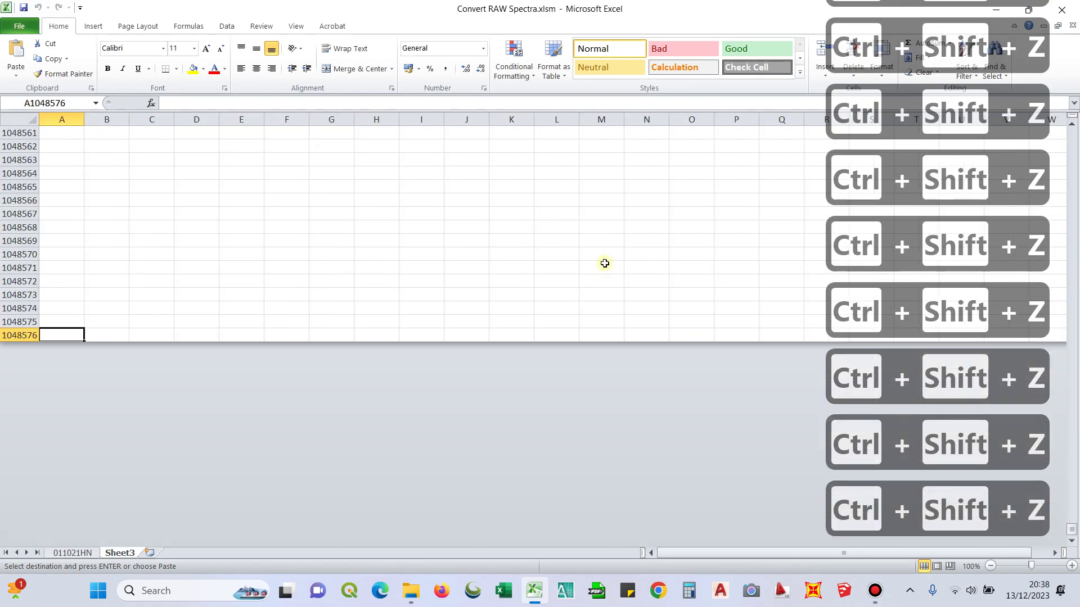
{"action": "key", "text": "ctrl+Home"}
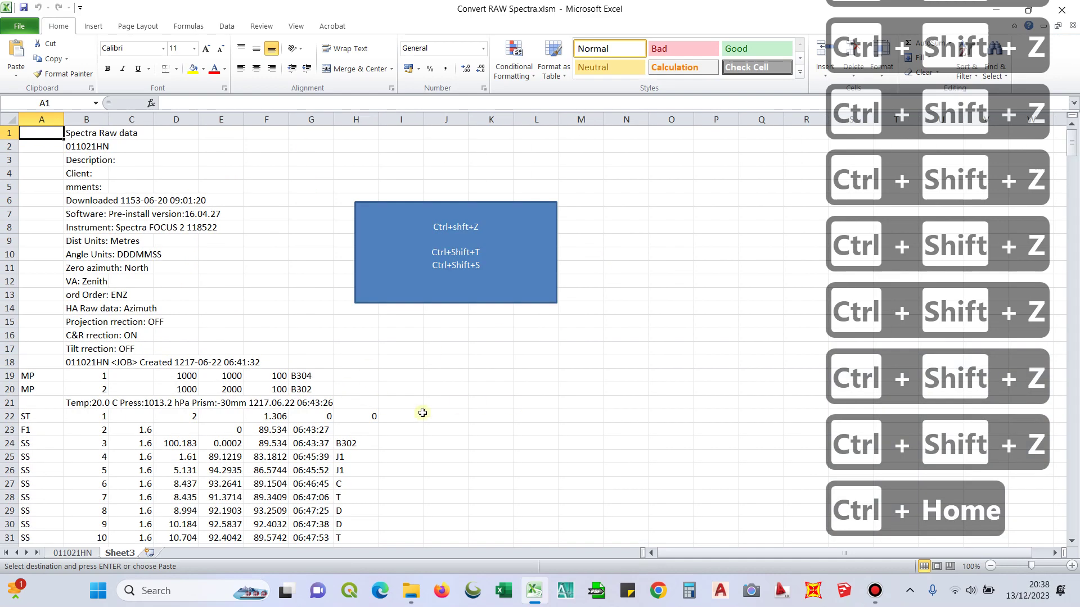
Examine the cleaned records in Sheet3 and locate the F1 rows of the first two station blocks.
{"action": "left_click", "coordinate": [537, 390]}
{"action": "scroll", "coordinate": [337, 338], "scroll_direction": "down", "scroll_amount": 2}
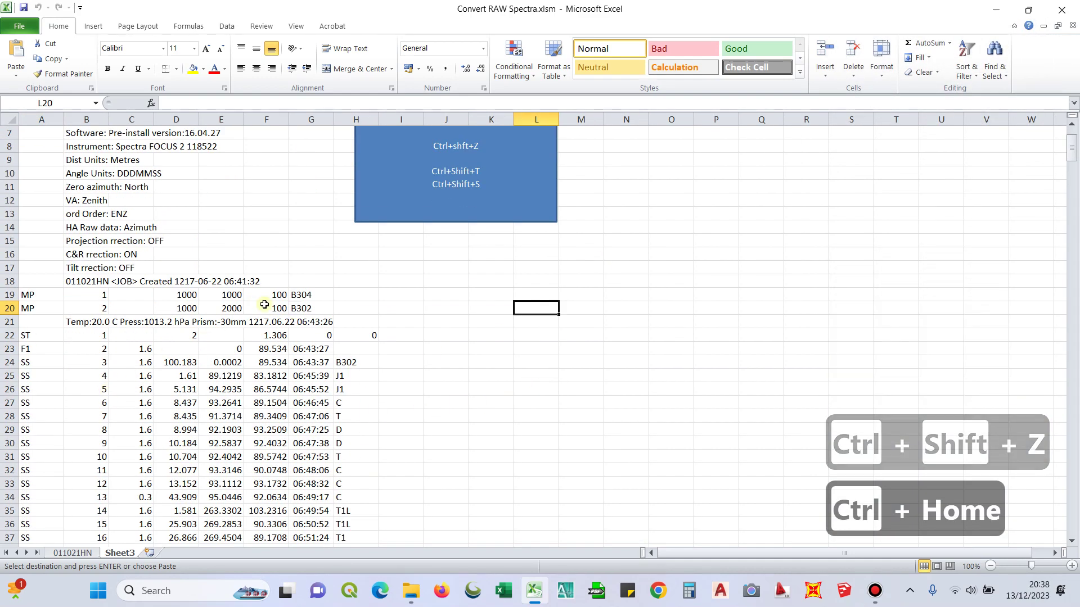
{"action": "key", "text": "Up"}
{"action": "key", "text": "Left"}
{"action": "scroll", "coordinate": [40, 352], "scroll_direction": "up", "scroll_amount": 2}
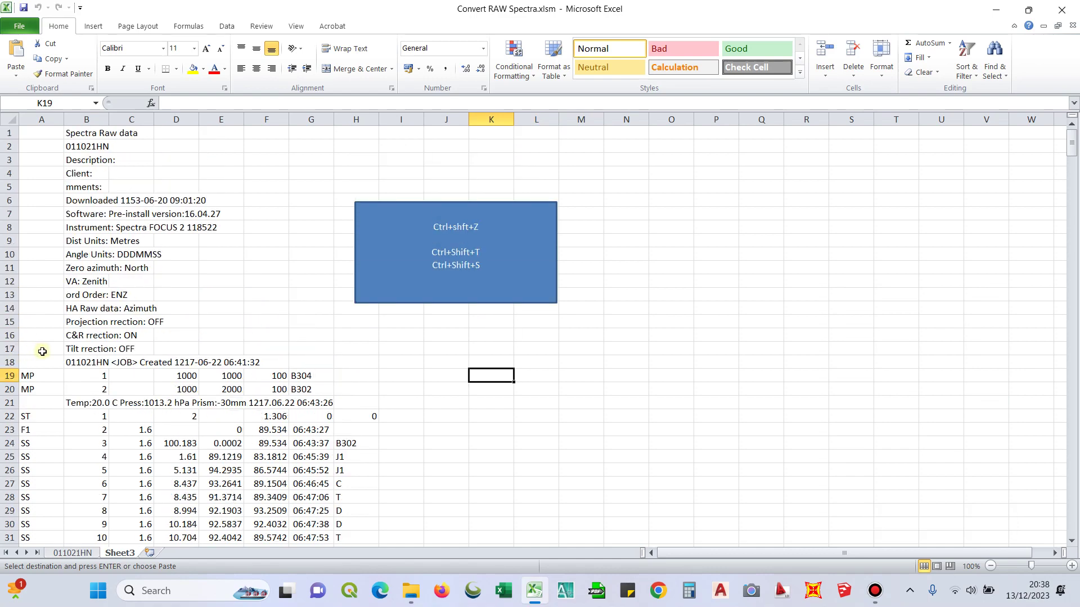
{"action": "scroll", "coordinate": [45, 351], "scroll_direction": "down", "scroll_amount": 4}
{"action": "left_click", "coordinate": [38, 271]}
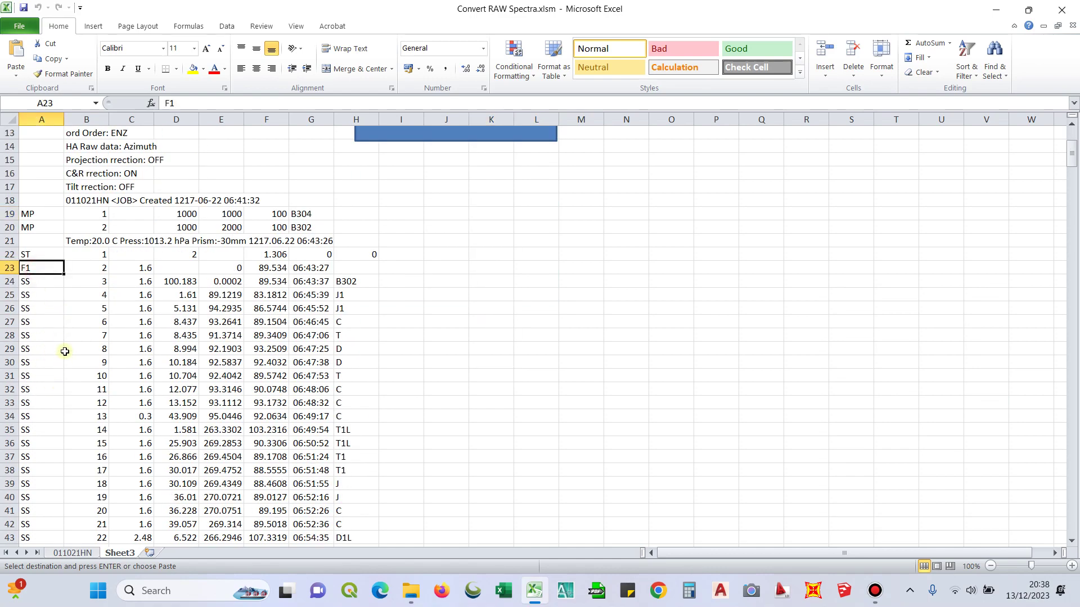
{"action": "scroll", "coordinate": [62, 312], "scroll_direction": "down", "scroll_amount": 6}
{"action": "left_click", "coordinate": [44, 389]}
{"action": "scroll", "coordinate": [50, 377], "scroll_direction": "down", "scroll_amount": 9}
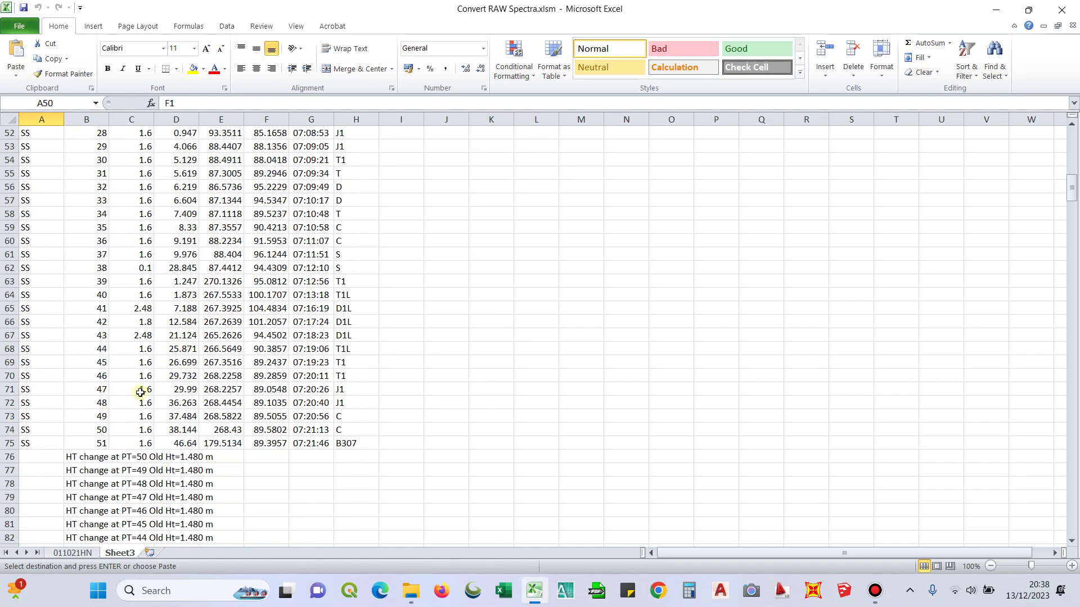
Compare the F1 rows with the neighbouring ST row 49 and the SS backsight record B304 in row 51.
{"action": "scroll", "coordinate": [56, 366], "scroll_direction": "up", "scroll_amount": 9}
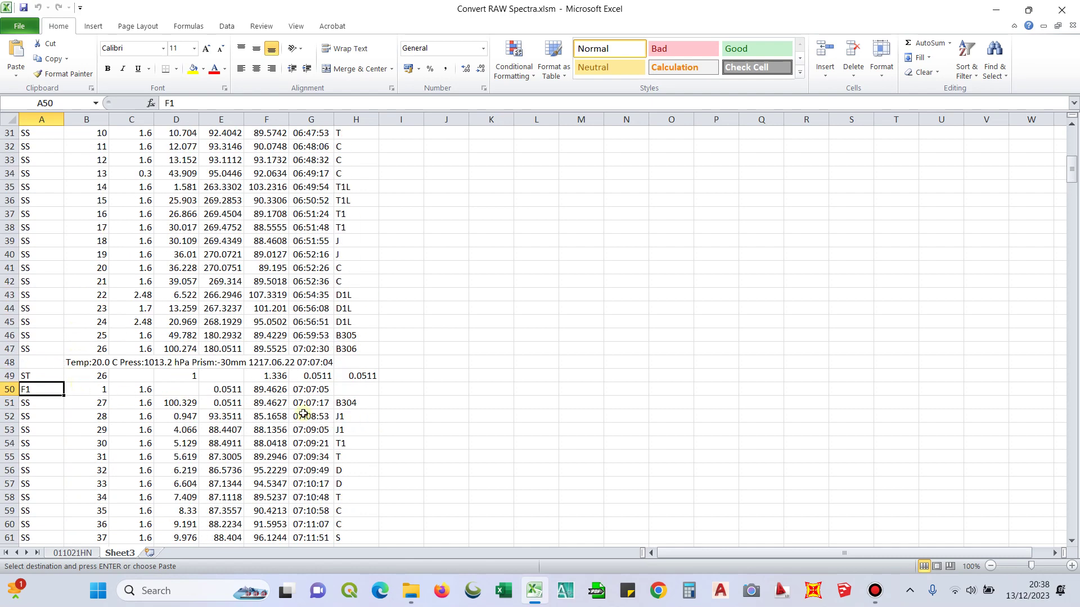
{"action": "left_click", "coordinate": [315, 403]}
{"action": "left_click", "coordinate": [31, 402]}
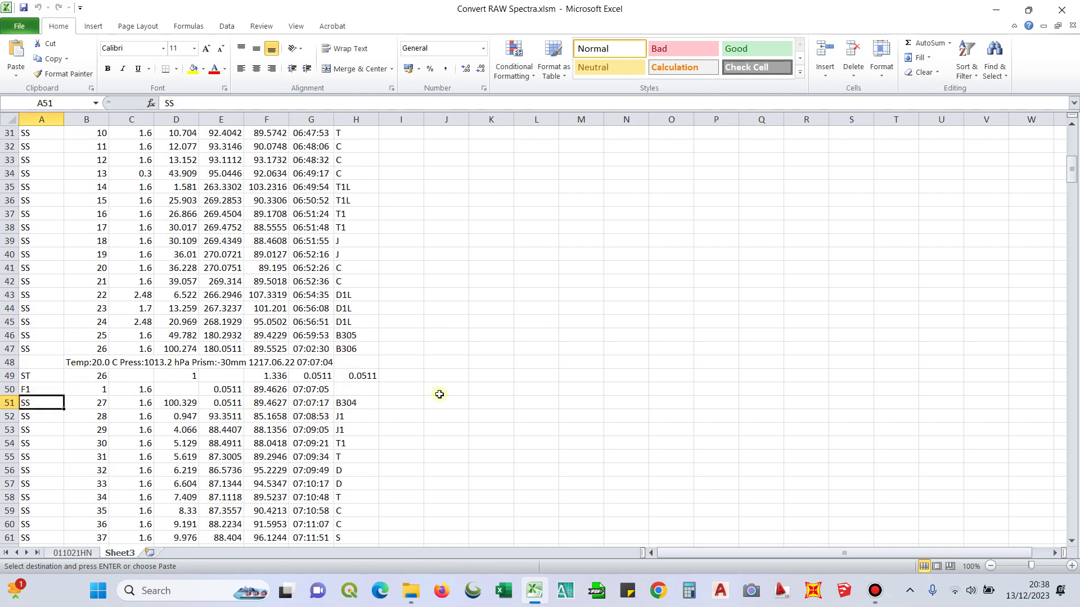
{"action": "left_click", "coordinate": [362, 403]}
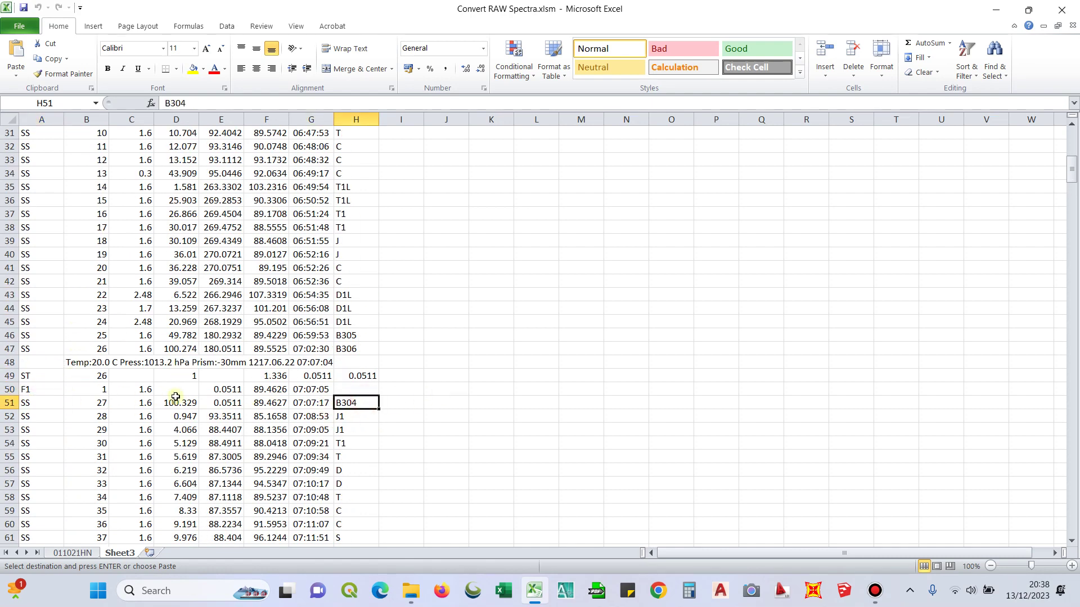
{"action": "left_click", "coordinate": [36, 401]}
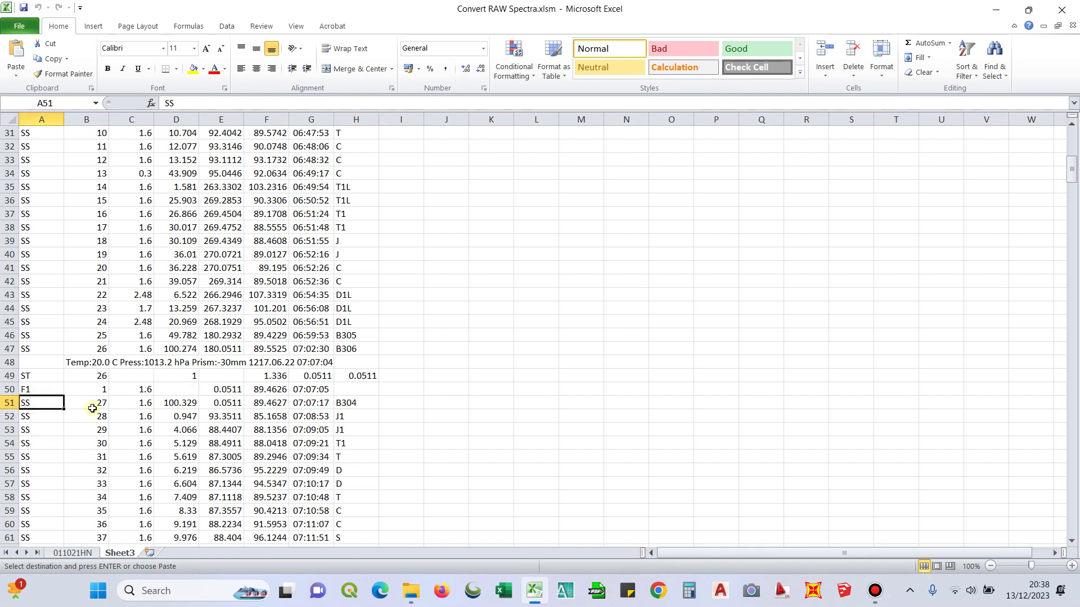
{"action": "left_click", "coordinate": [42, 377]}
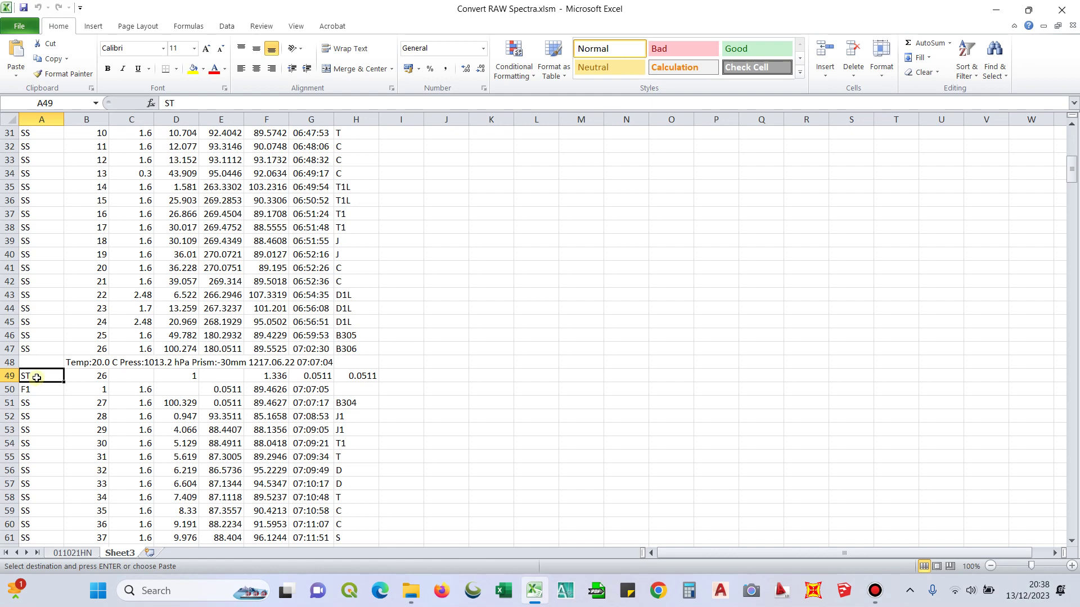
{"action": "scroll", "coordinate": [34, 281], "scroll_direction": "up", "scroll_amount": 7}
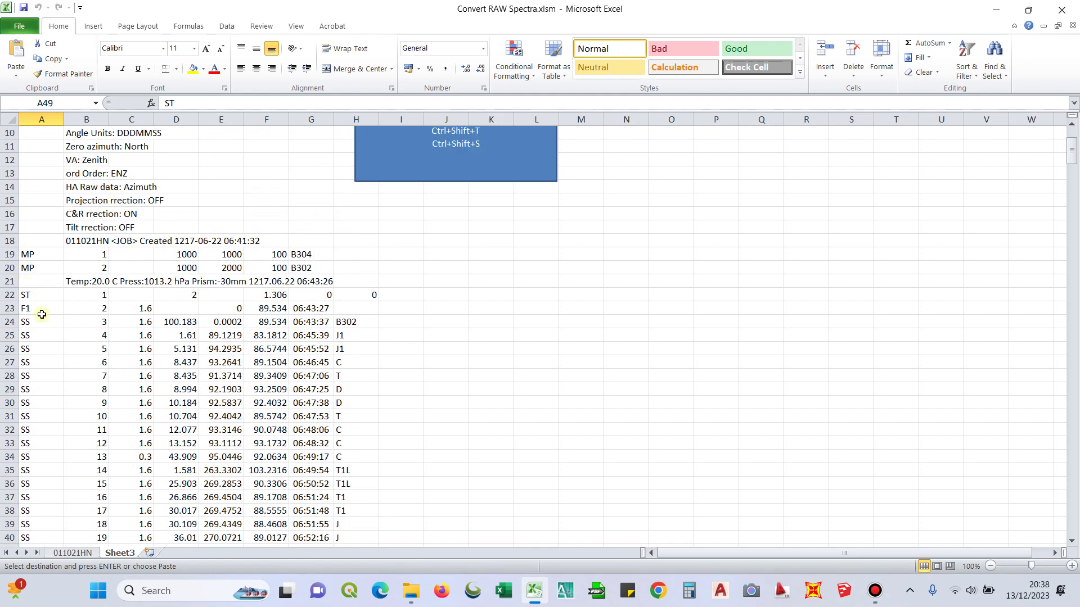
{"action": "left_click", "coordinate": [39, 309]}
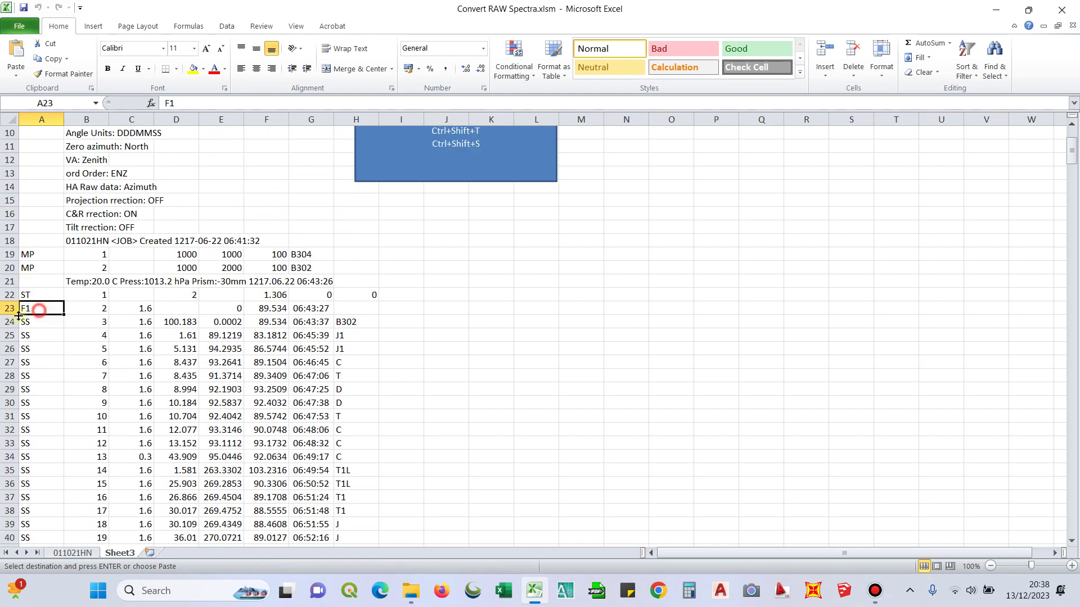
Add a filter to the whole of Sheet3 and filter column A to show only the F1 rows.
{"action": "left_click", "coordinate": [808, 348]}
{"action": "scroll", "coordinate": [808, 349], "scroll_direction": "up", "scroll_amount": 2}
{"action": "left_click", "coordinate": [6, 118]}
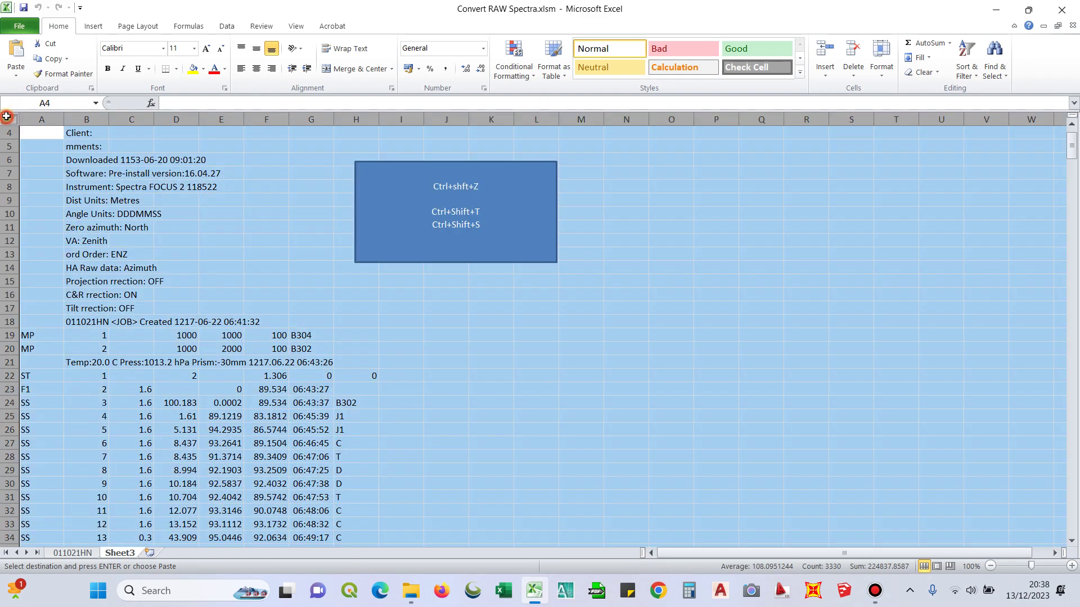
{"action": "left_click", "coordinate": [966, 72]}
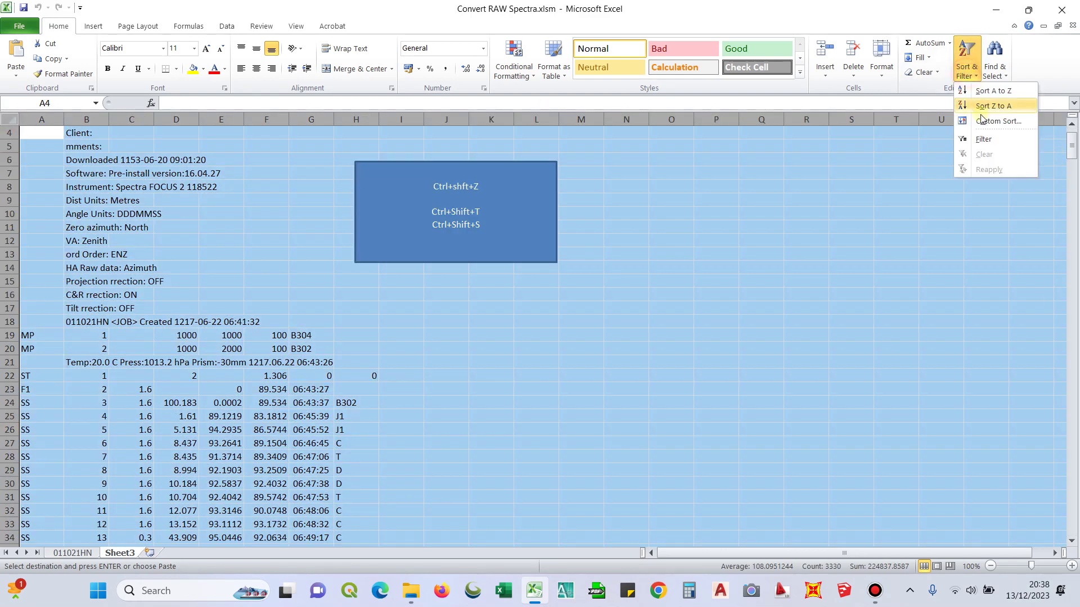
{"action": "left_click", "coordinate": [985, 144]}
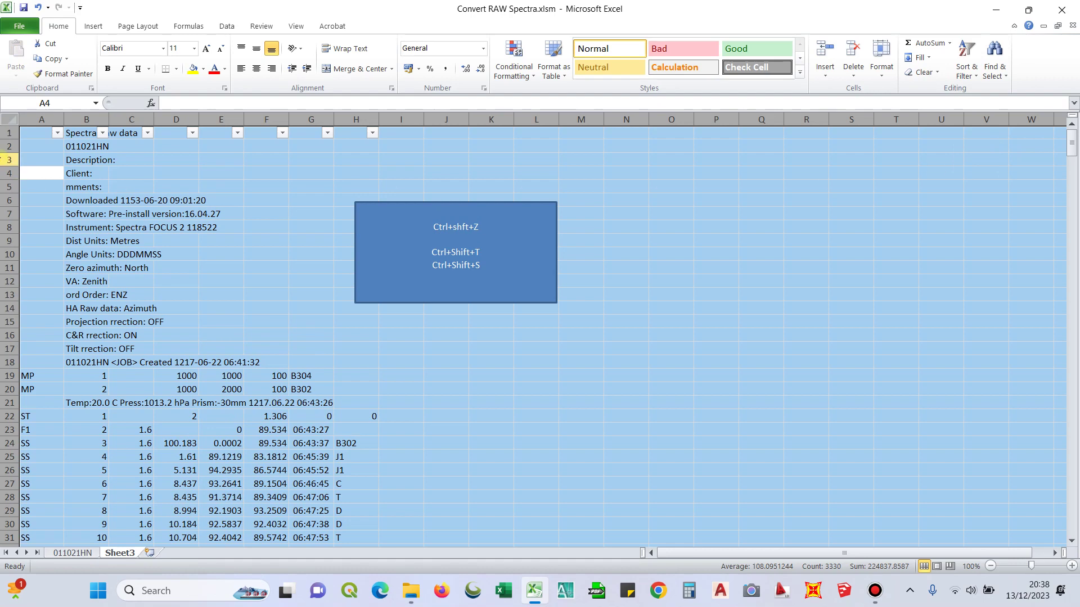
{"action": "left_click", "coordinate": [57, 132]}
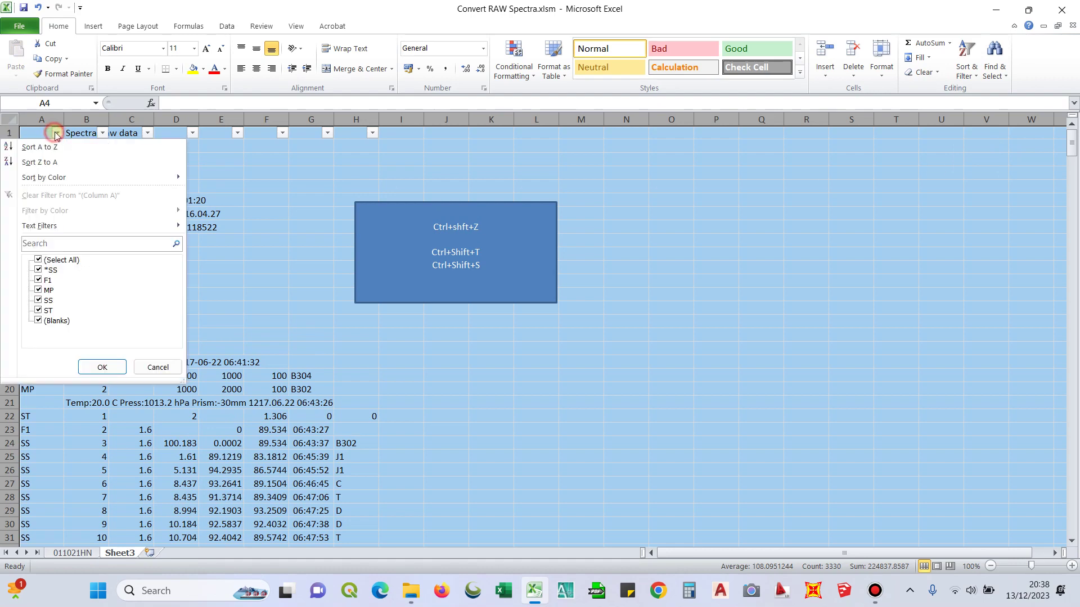
{"action": "left_click", "coordinate": [60, 261]}
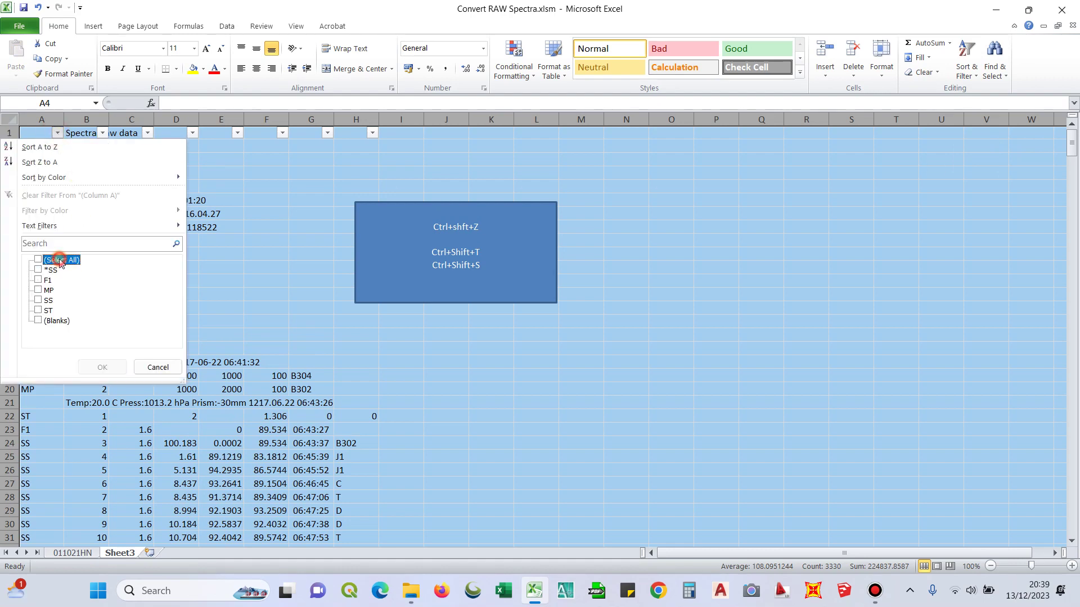
{"action": "left_click", "coordinate": [39, 281]}
{"action": "left_click", "coordinate": [104, 367]}
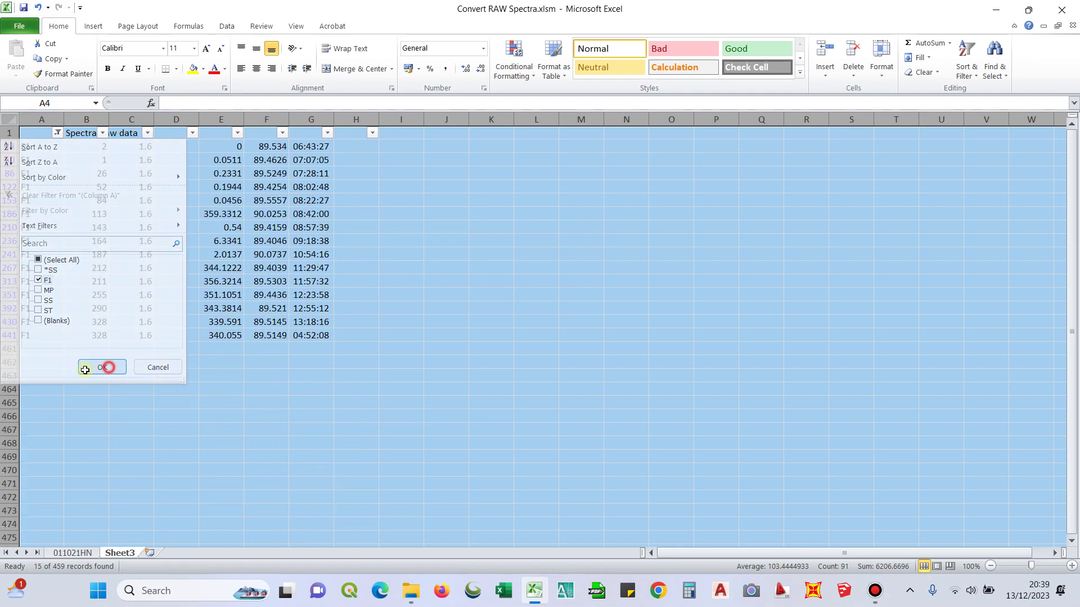
Delete all the filtered F1 rows, from row 23 to row 441, from Sheet3.
{"action": "left_click", "coordinate": [389, 201]}
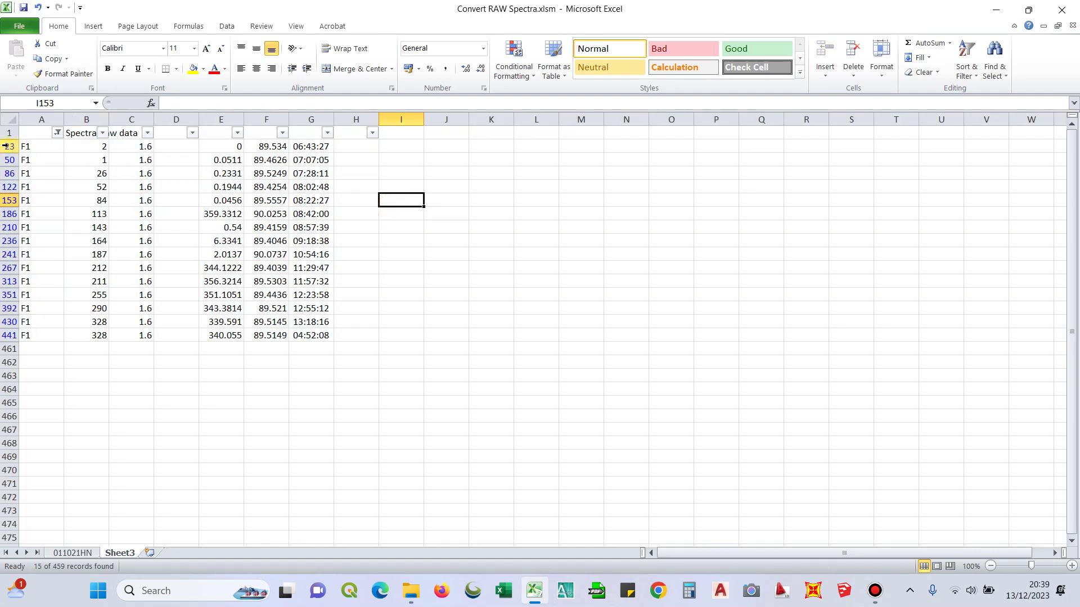
{"action": "left_click_drag", "start_coordinate": [6, 146], "coordinate": [4, 334]}
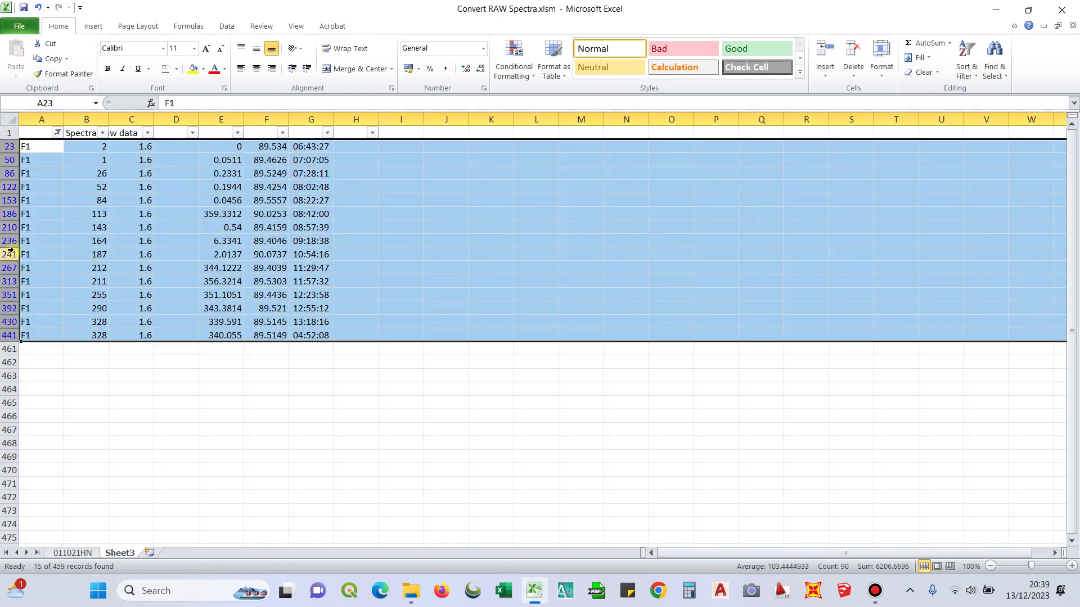
{"action": "right_click", "coordinate": [9, 228]}
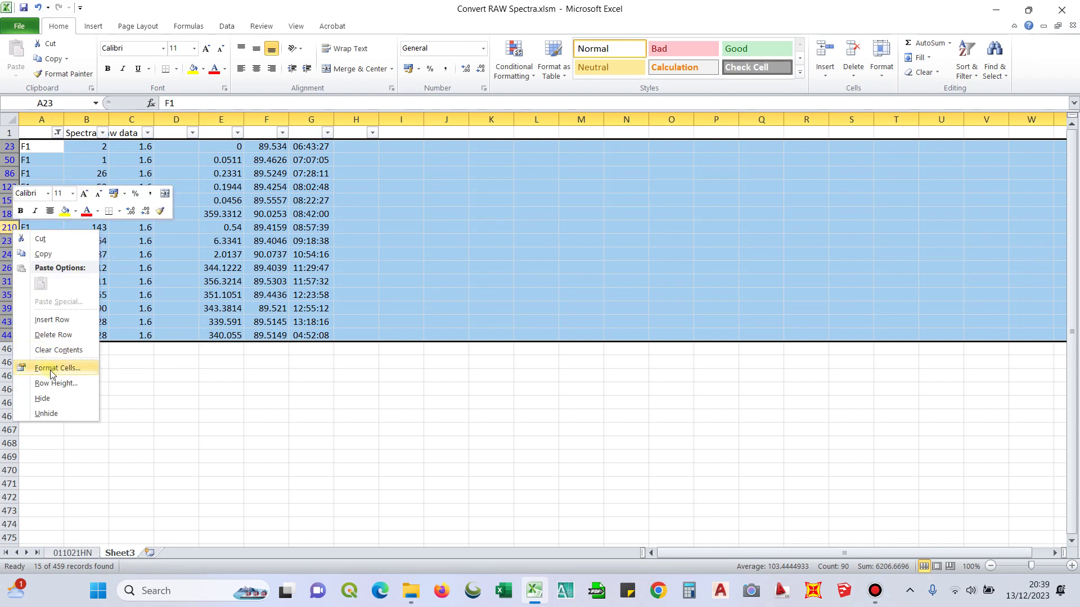
{"action": "left_click", "coordinate": [74, 335]}
{"action": "left_click", "coordinate": [700, 308]}
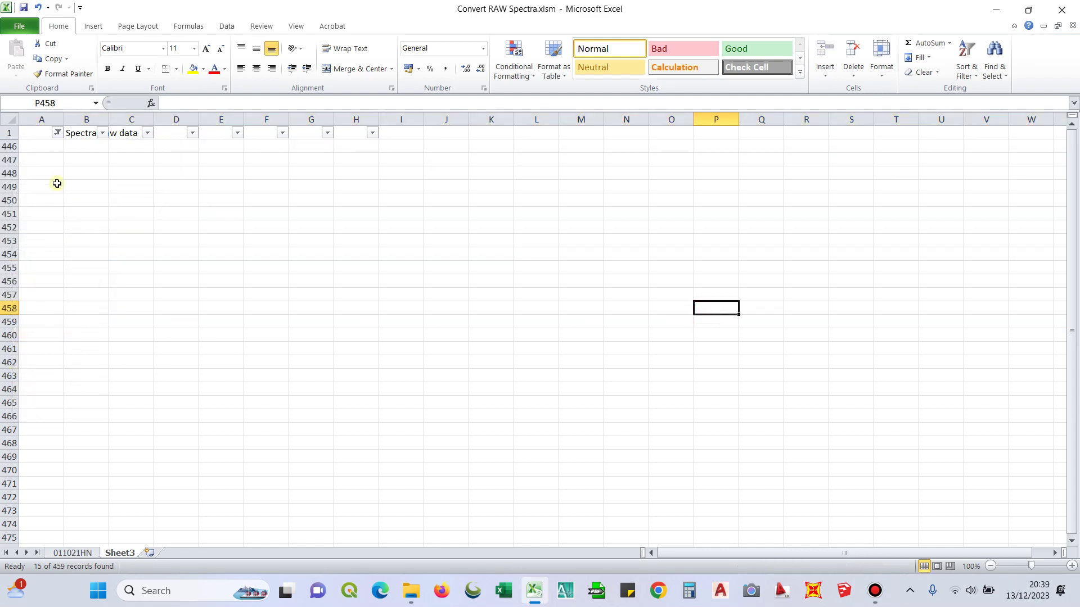
Remove the filter from Sheet3 to show all the remaining records, and save the workbook.
{"action": "left_click", "coordinate": [145, 204]}
{"action": "left_click", "coordinate": [966, 62]}
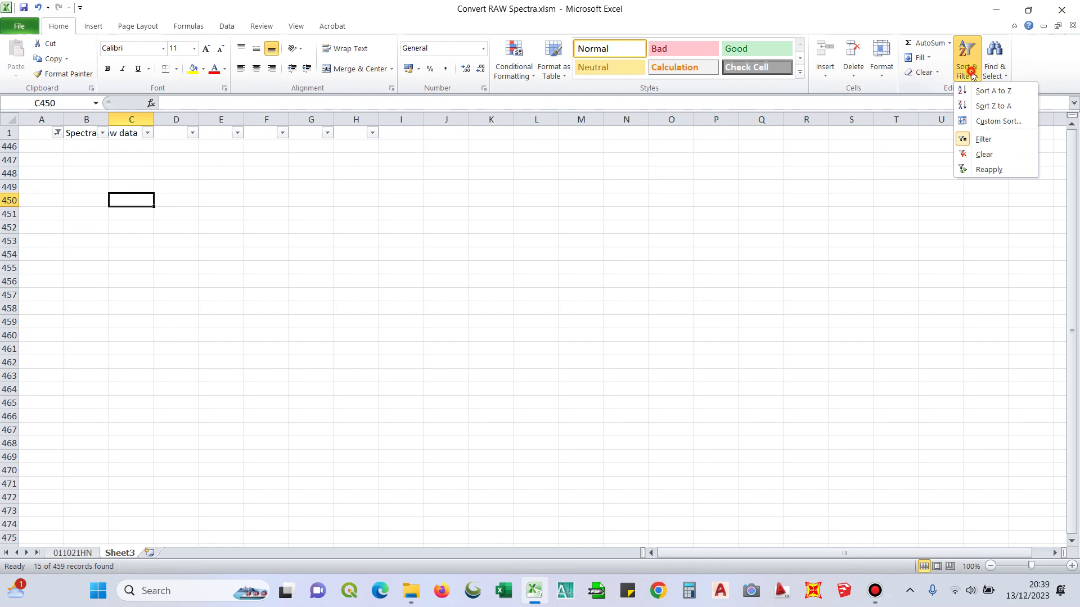
{"action": "left_click", "coordinate": [971, 138]}
{"action": "left_click", "coordinate": [779, 334]}
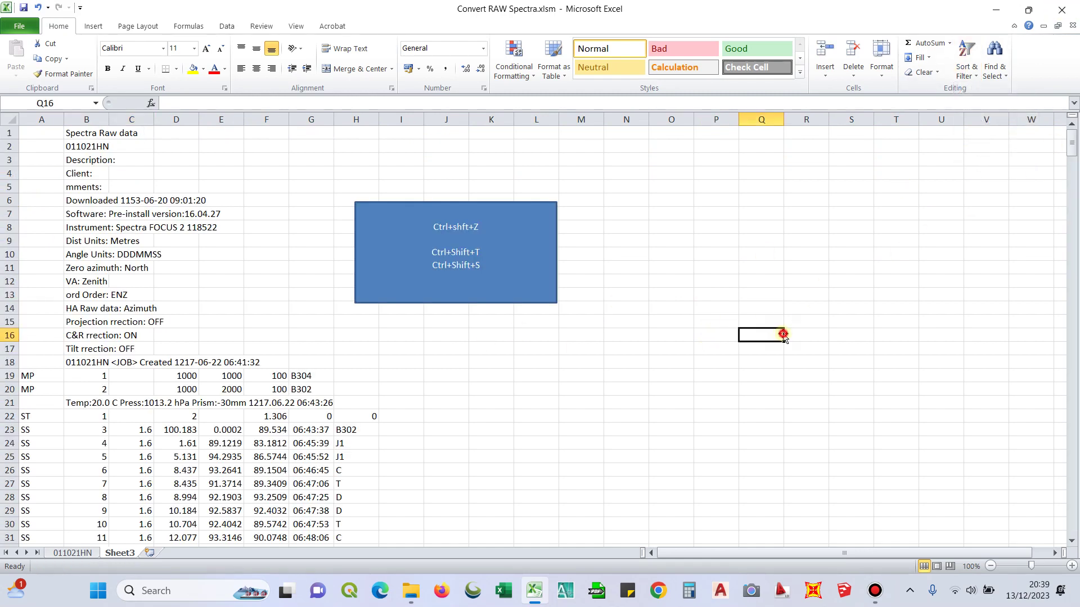
{"action": "scroll", "coordinate": [297, 350], "scroll_direction": "down", "scroll_amount": 3}
{"action": "scroll", "coordinate": [538, 314], "scroll_direction": "up", "scroll_amount": 1}
{"action": "scroll", "coordinate": [538, 313], "scroll_direction": "up", "scroll_amount": 2}
{"action": "left_click", "coordinate": [562, 373]}
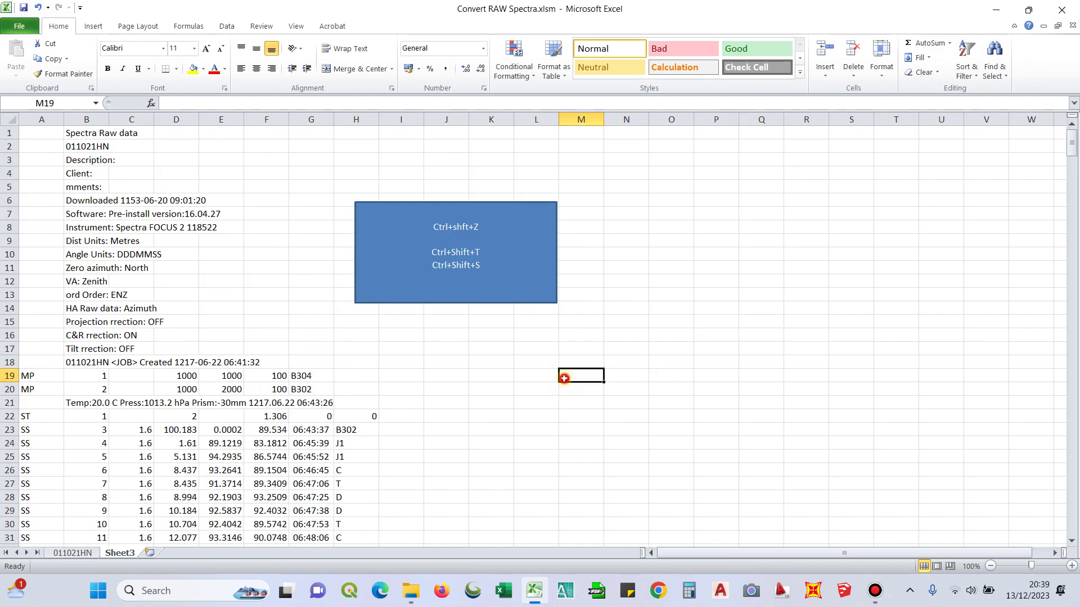
{"action": "key", "text": "ctrl+s"}
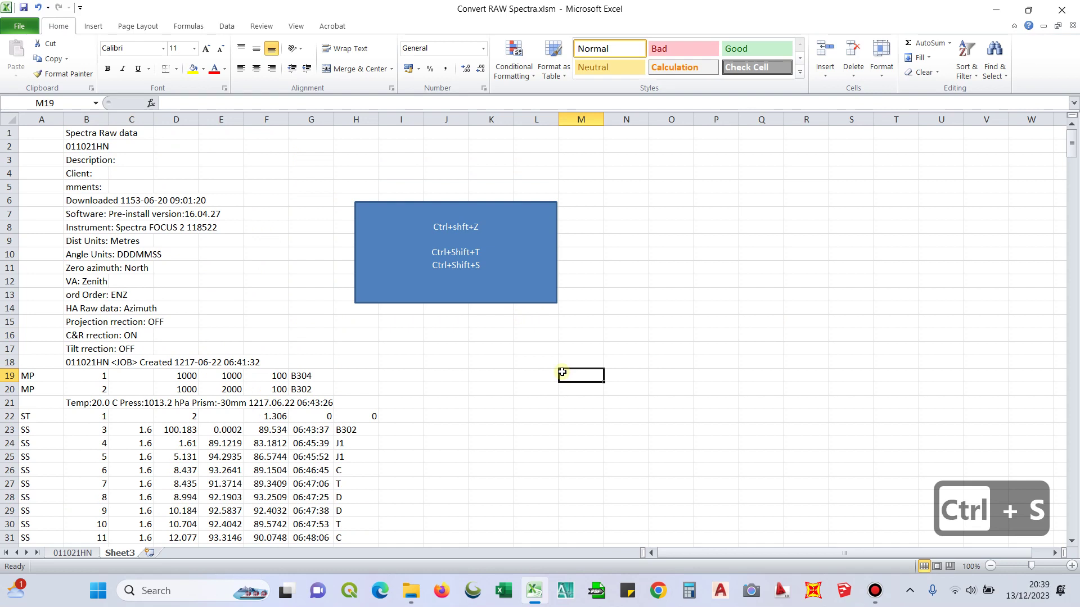
{"action": "left_click", "coordinate": [734, 269]}
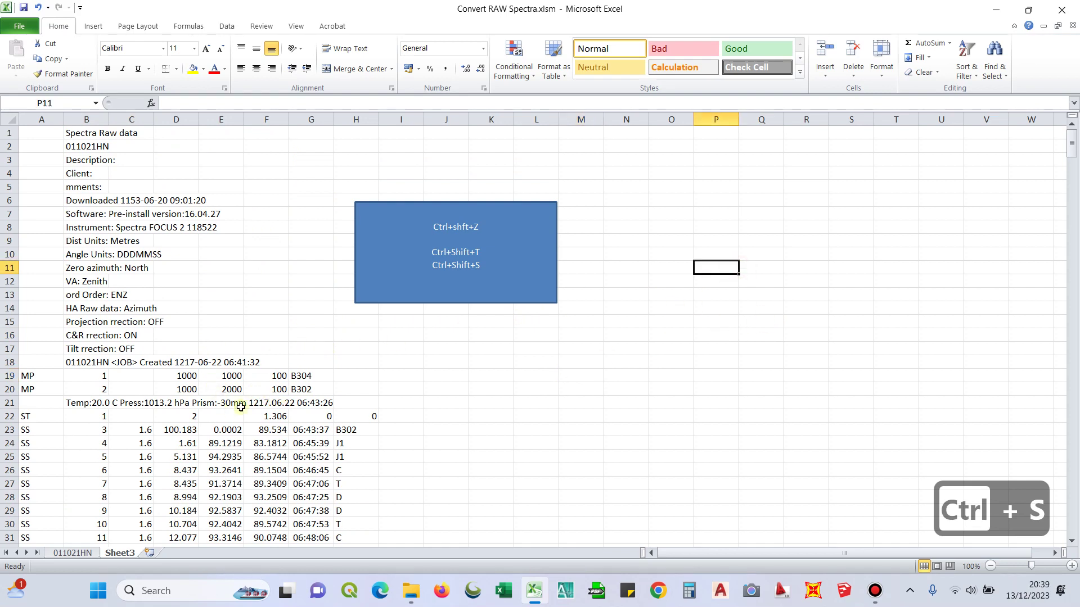
Compare the station number in ST row 22 with the point number and name in MP row 19.
{"action": "left_click", "coordinate": [102, 417]}
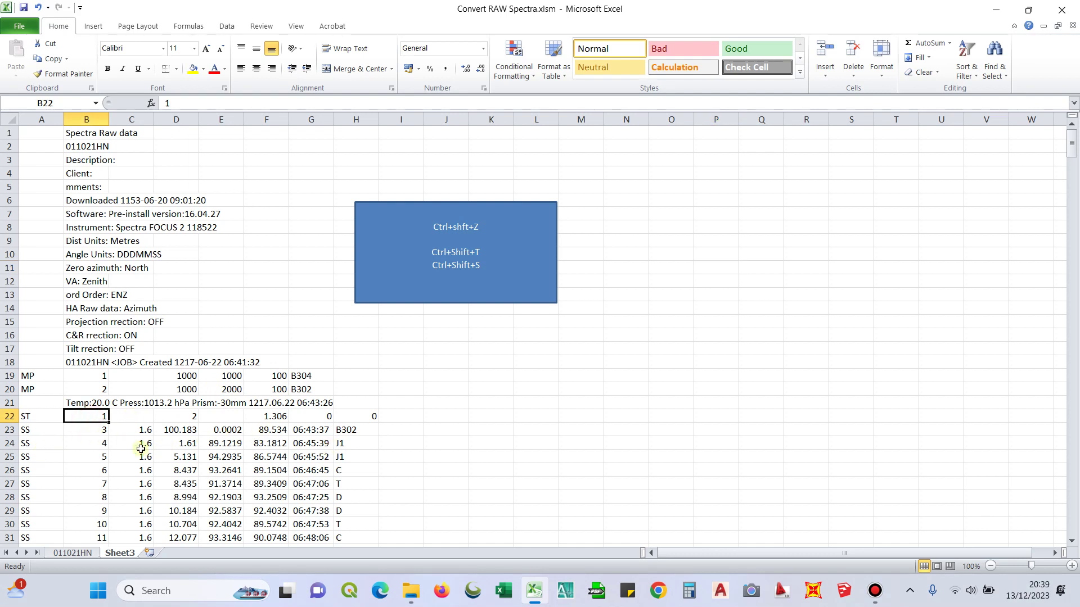
{"action": "left_click", "coordinate": [25, 413]}
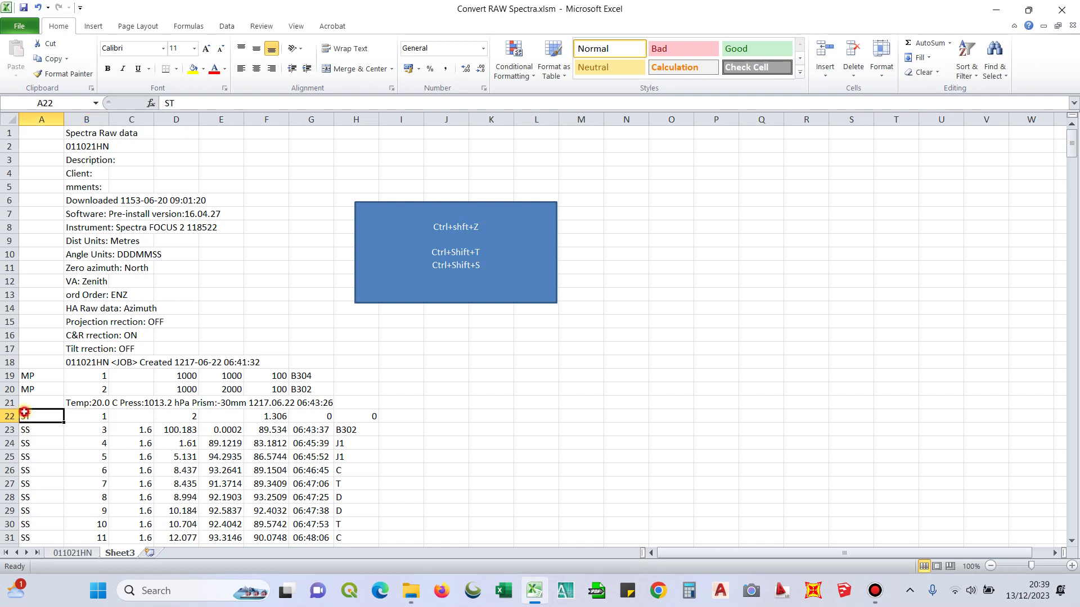
{"action": "left_click", "coordinate": [103, 419]}
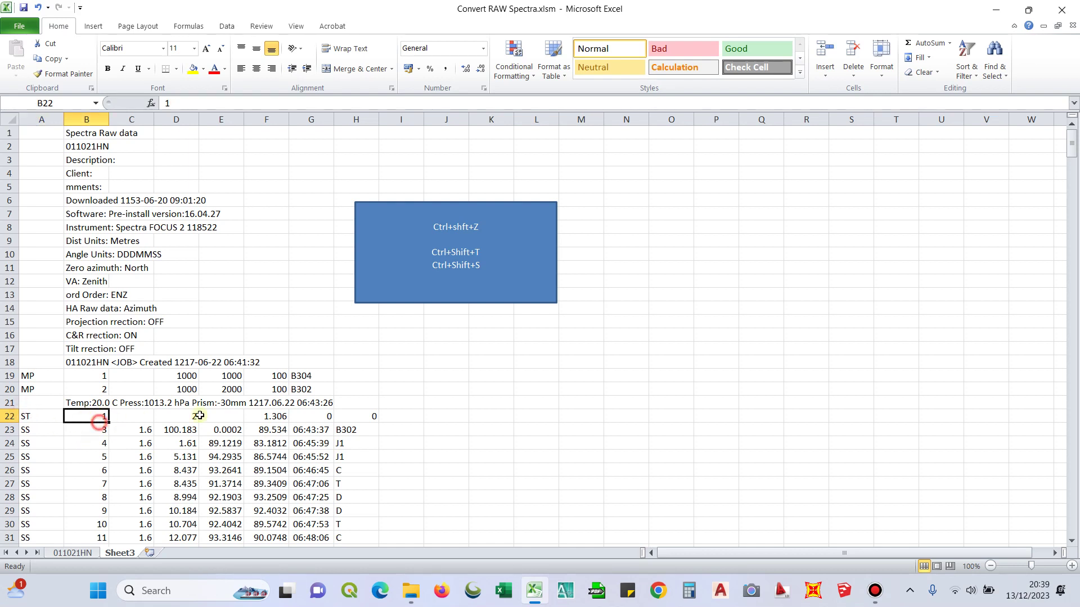
{"action": "left_click", "coordinate": [310, 380]}
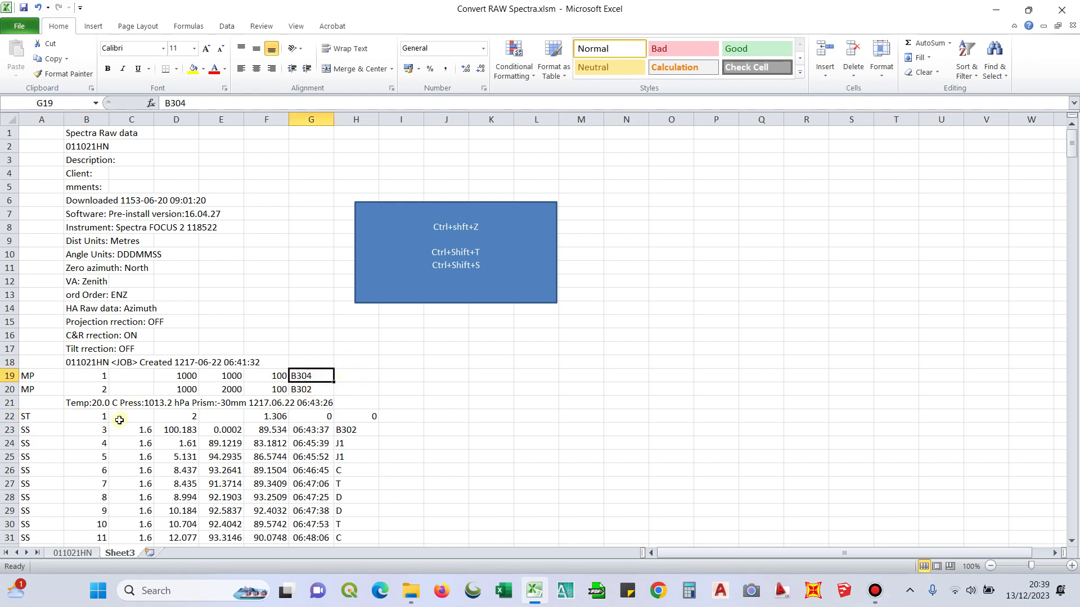
{"action": "left_click", "coordinate": [95, 416]}
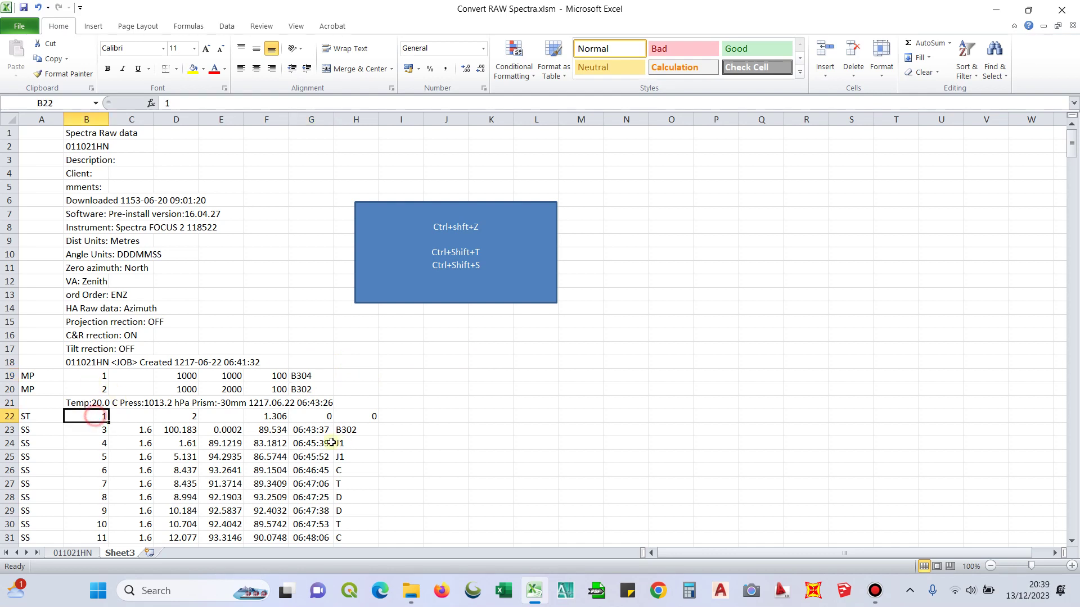
{"action": "left_click", "coordinate": [96, 376]}
{"action": "left_click", "coordinate": [309, 377]}
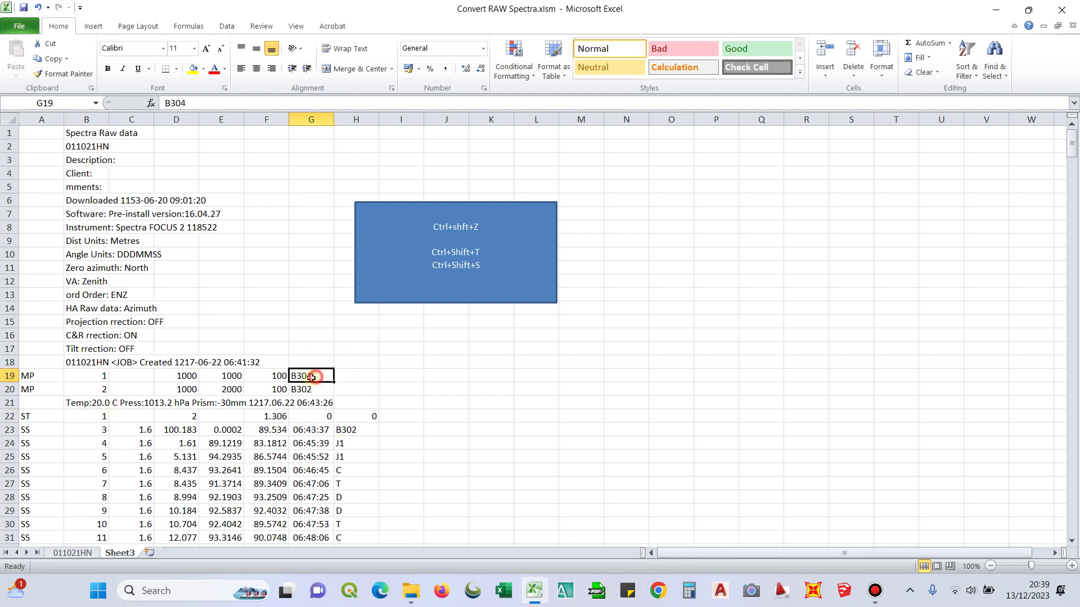
{"action": "left_click", "coordinate": [77, 377]}
Replace the station number in B22 with the point name B304 copied from G19.
{"action": "left_click", "coordinate": [312, 375]}
{"action": "key", "text": "ctrl+c"}
{"action": "left_click", "coordinate": [98, 415]}
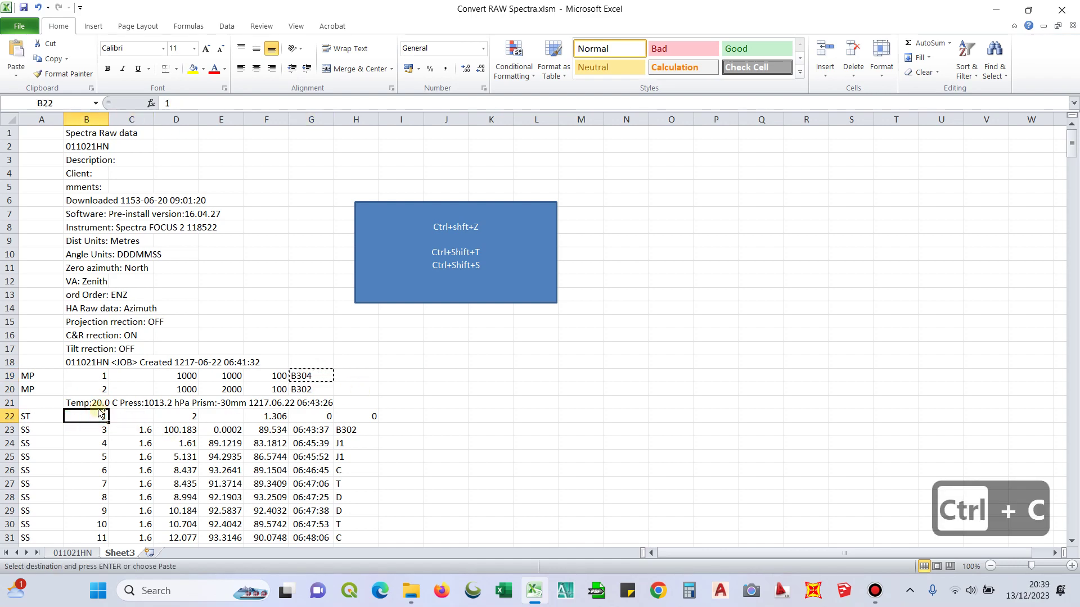
{"action": "key", "text": "ctrl+v"}
{"action": "left_click", "coordinate": [481, 404]}
{"action": "scroll", "coordinate": [458, 376], "scroll_direction": "down", "scroll_amount": 1}
{"action": "left_click", "coordinate": [77, 377]}
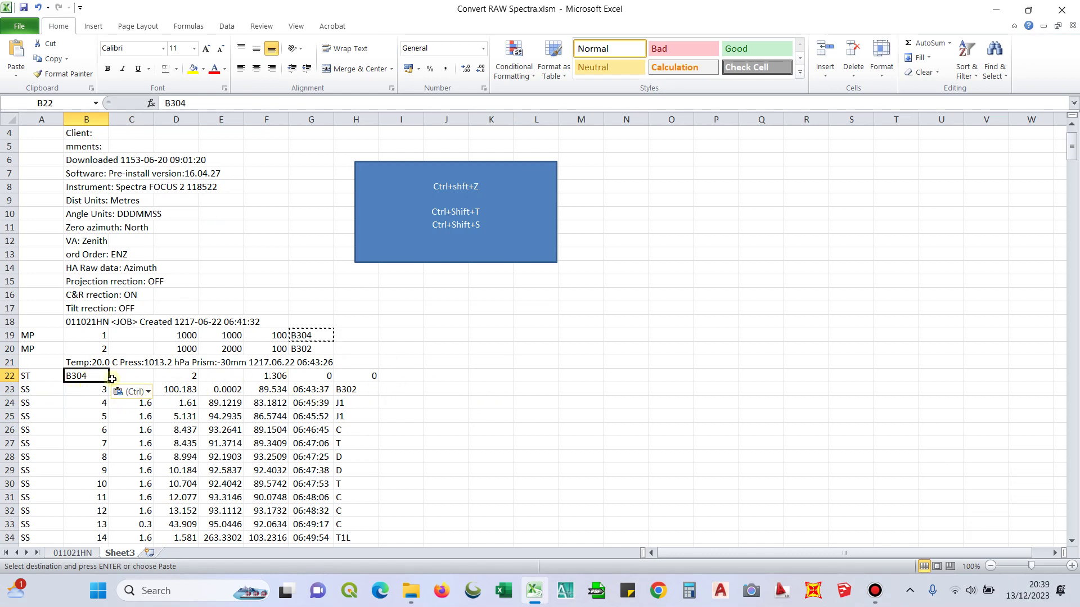
{"action": "left_click", "coordinate": [353, 392]}
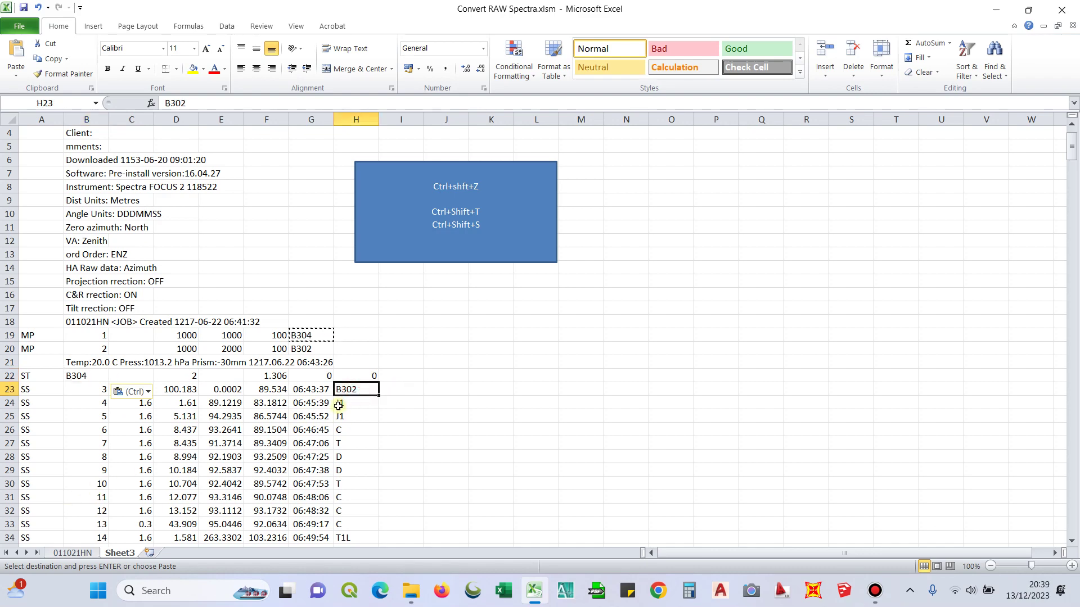
Replace the station number in B48 with the point name B306 copied from H46, and save the workbook.
{"action": "scroll", "coordinate": [169, 393], "scroll_direction": "down", "scroll_amount": 5}
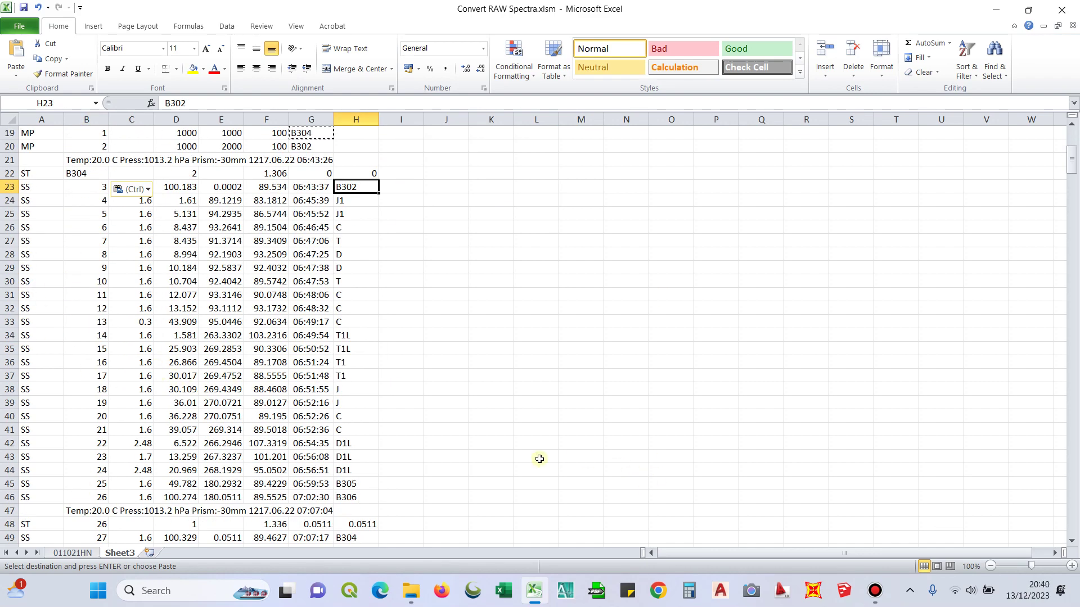
{"action": "scroll", "coordinate": [374, 463], "scroll_direction": "down", "scroll_amount": 2}
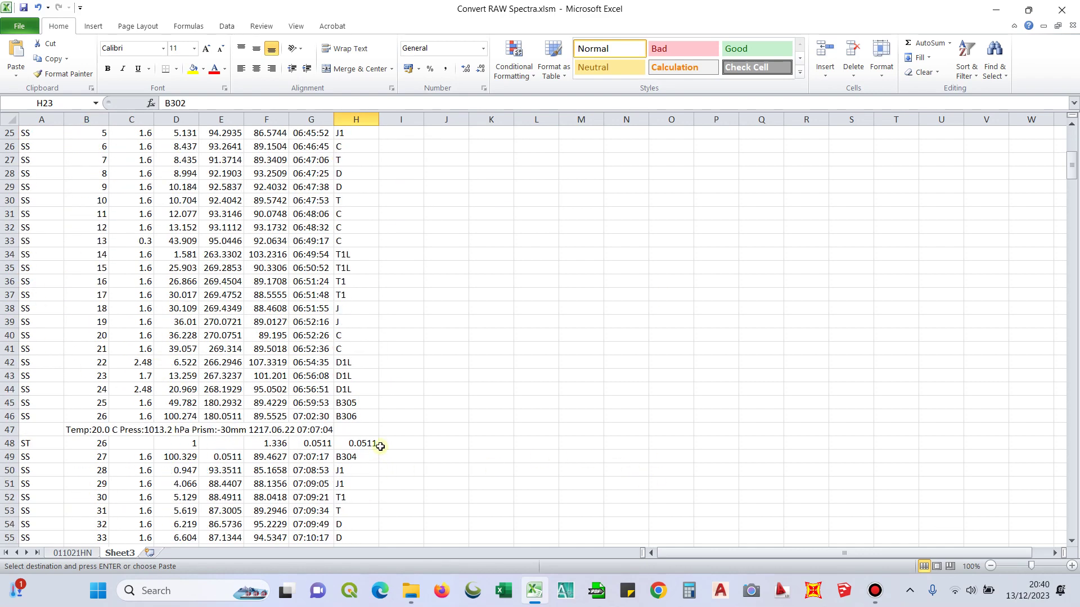
{"action": "left_click", "coordinate": [360, 419]}
{"action": "scroll", "coordinate": [585, 370], "scroll_direction": "down", "scroll_amount": 3}
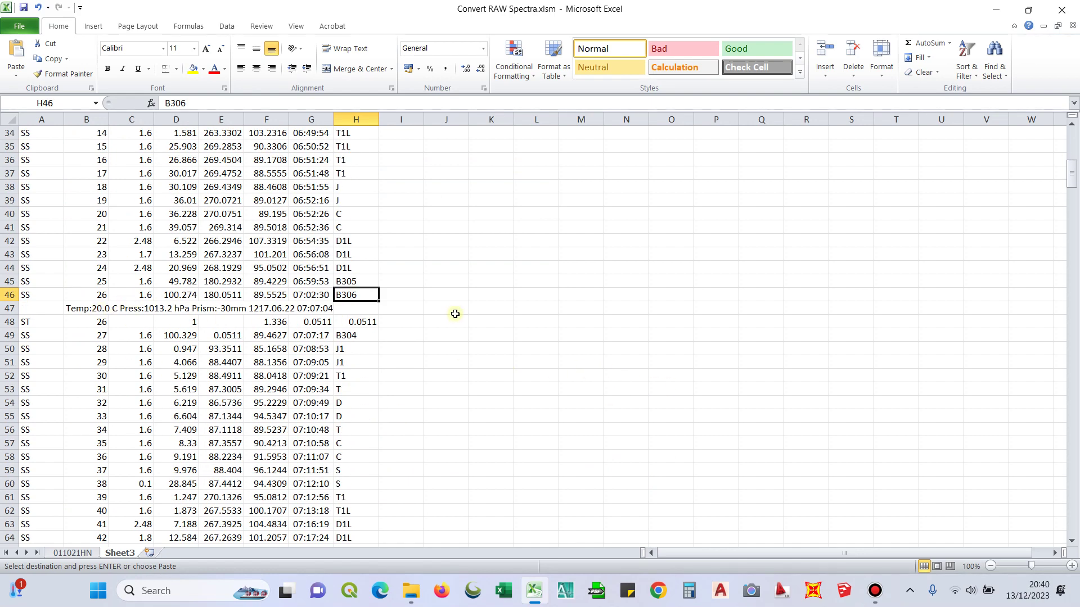
{"action": "left_click", "coordinate": [100, 322]}
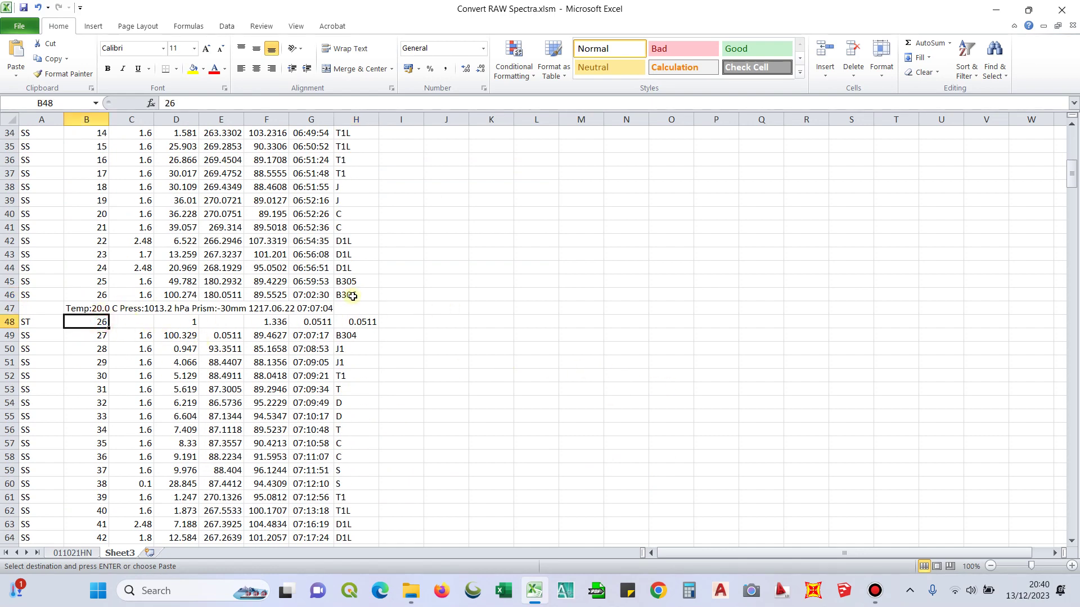
{"action": "left_click", "coordinate": [91, 294]}
{"action": "left_click", "coordinate": [366, 295]}
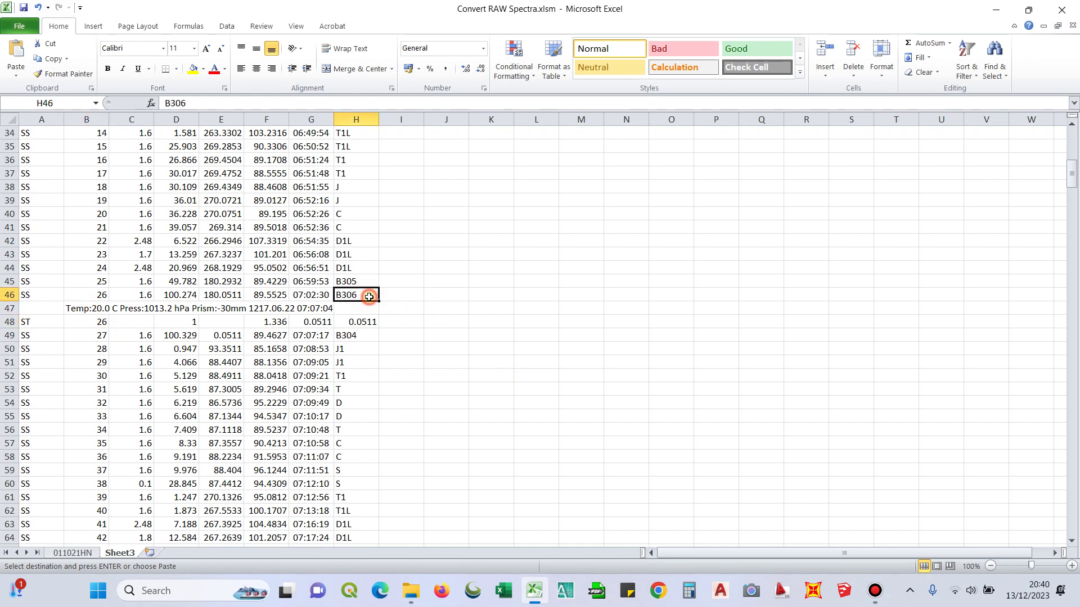
{"action": "key", "text": "ctrl+c"}
{"action": "left_click", "coordinate": [90, 323]}
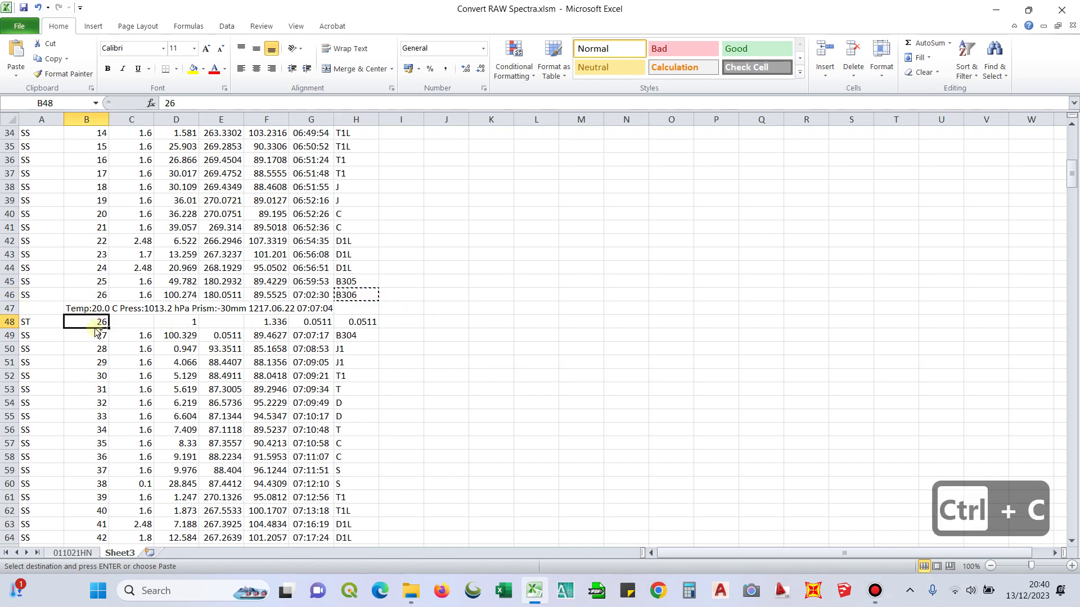
{"action": "key", "text": "ctrl+v"}
{"action": "left_click", "coordinate": [400, 361]}
{"action": "key", "text": "ctrl+s"}
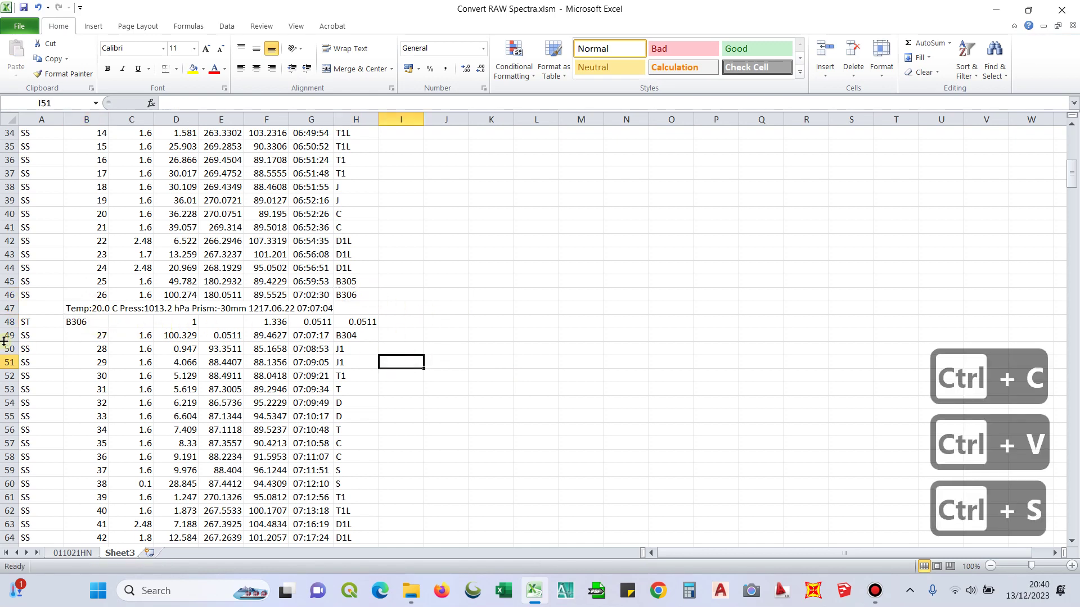
Check the station name in B48 and the backsight name in H49 against the first station name in B22.
{"action": "left_click", "coordinate": [76, 325]}
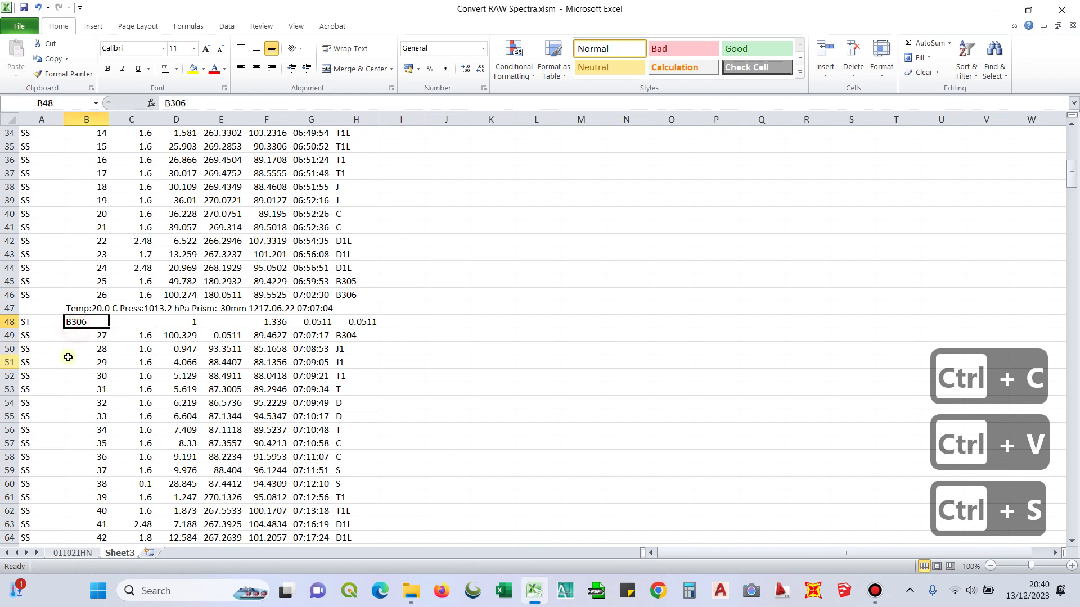
{"action": "left_click", "coordinate": [75, 329]}
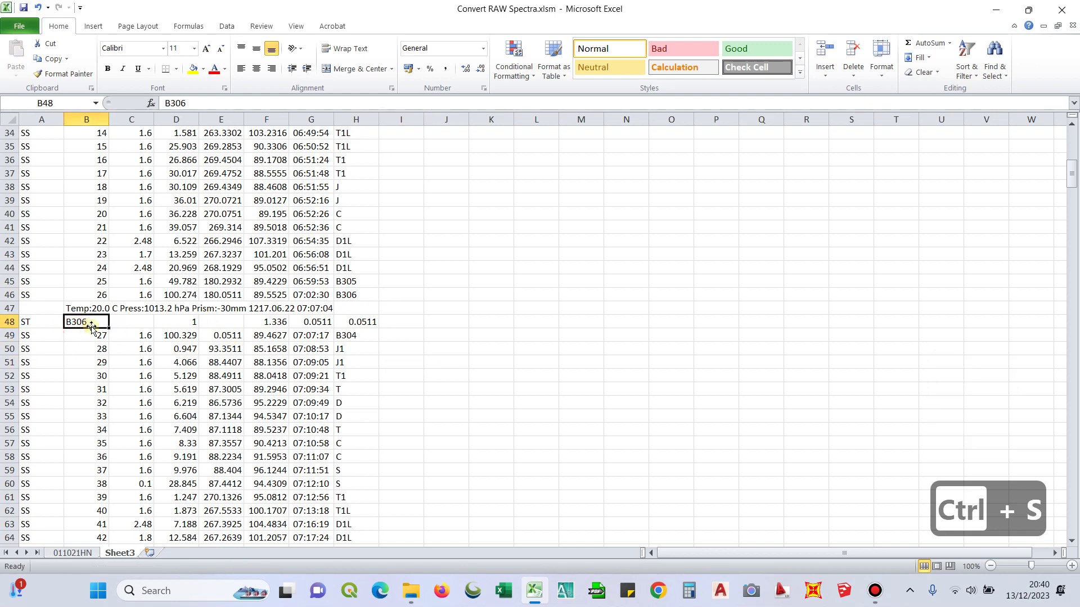
{"action": "left_click", "coordinate": [354, 338]}
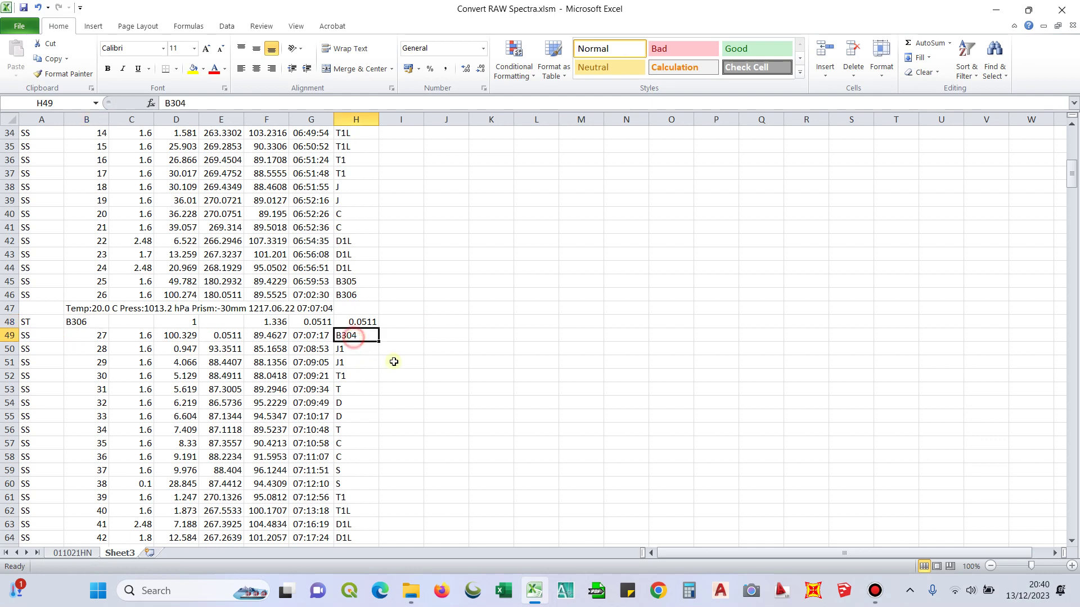
{"action": "scroll", "coordinate": [360, 338], "scroll_direction": "up", "scroll_amount": 5}
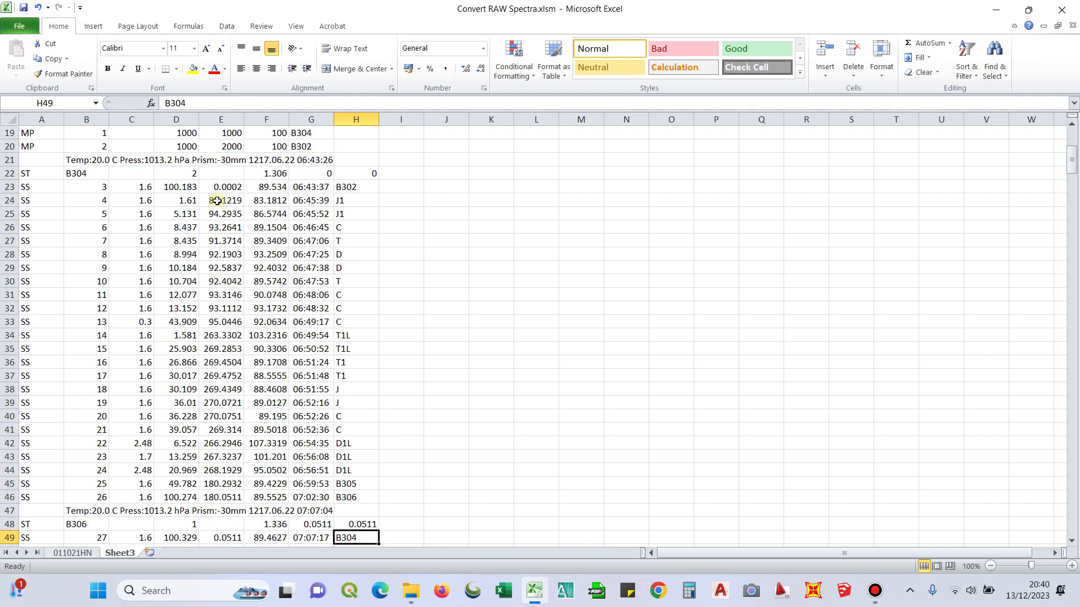
{"action": "left_click", "coordinate": [92, 175]}
{"action": "scroll", "coordinate": [265, 351], "scroll_direction": "down", "scroll_amount": 5}
{"action": "left_click", "coordinate": [99, 320]}
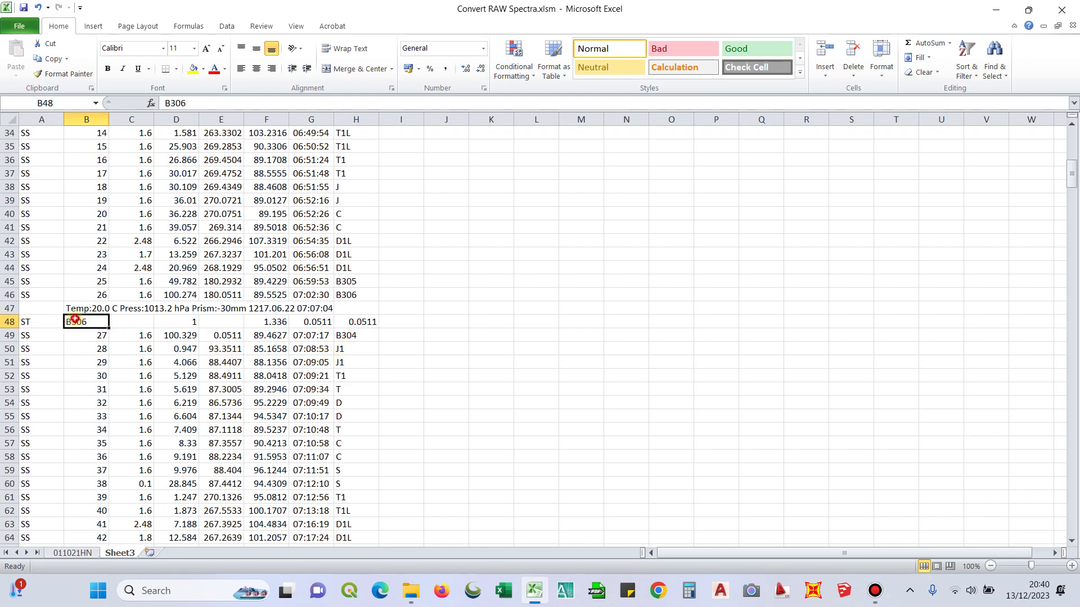
Examine the feature codes in column H for the second station's SS records, from row 50 down to the next ST row.
{"action": "scroll", "coordinate": [282, 292], "scroll_direction": "down", "scroll_amount": 3}
{"action": "left_click", "coordinate": [352, 225]}
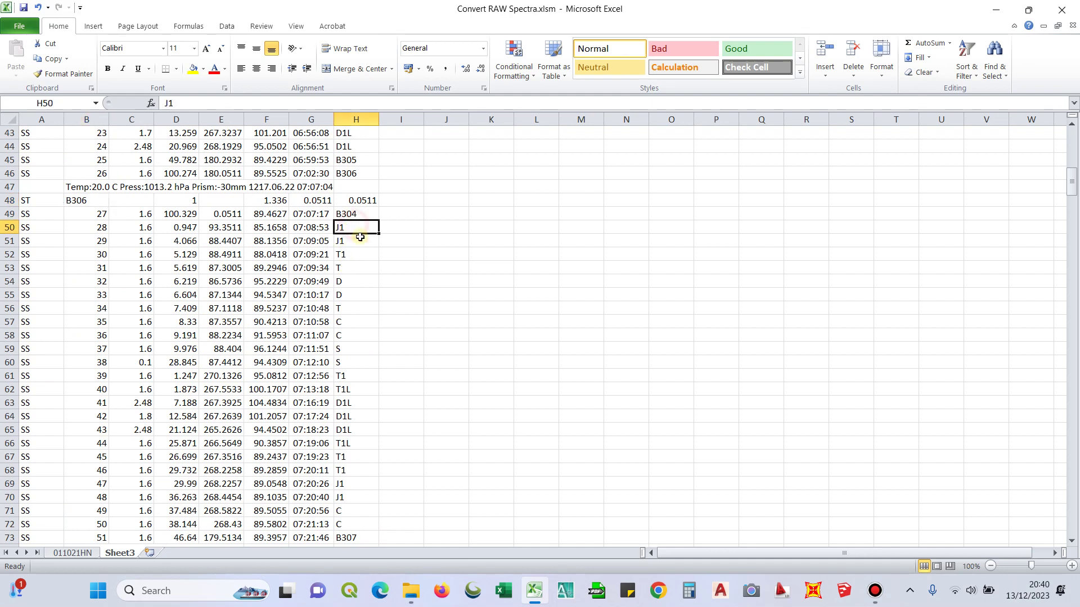
{"action": "left_click", "coordinate": [355, 254]}
{"action": "left_click", "coordinate": [355, 281]}
{"action": "left_click", "coordinate": [360, 335]}
{"action": "left_click", "coordinate": [358, 404]}
{"action": "left_click", "coordinate": [356, 470]}
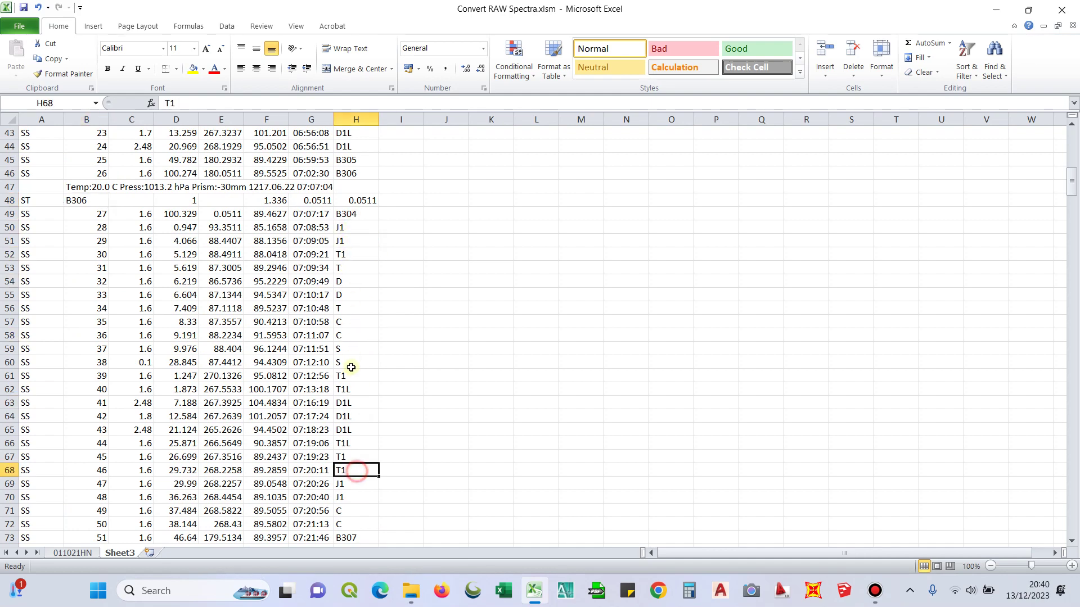
{"action": "left_click", "coordinate": [352, 367]}
{"action": "left_click", "coordinate": [361, 238]}
{"action": "scroll", "coordinate": [349, 277], "scroll_direction": "down", "scroll_amount": 2}
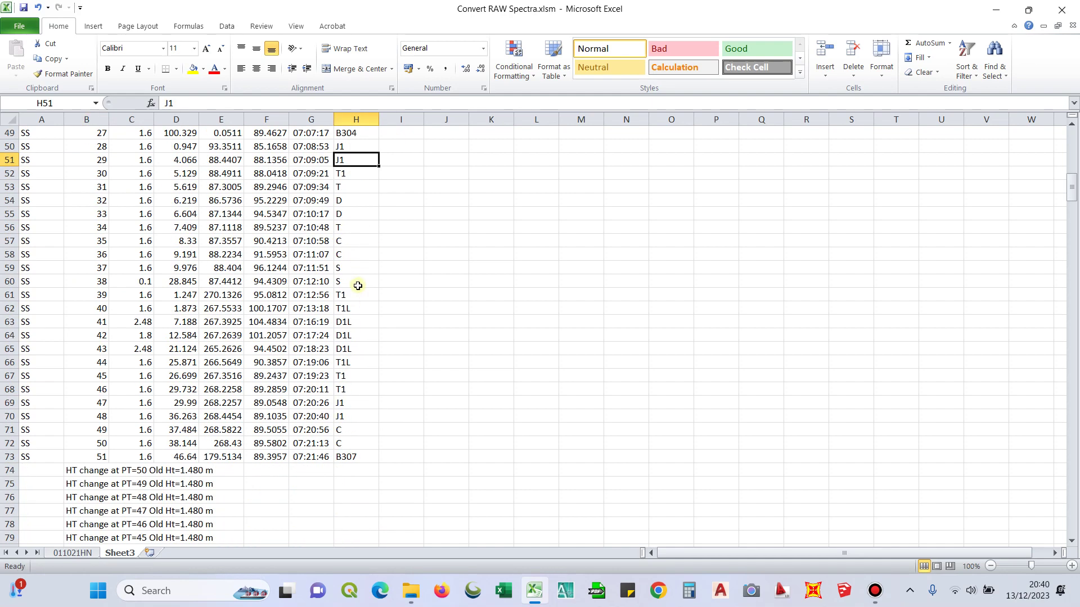
{"action": "left_click", "coordinate": [356, 284]}
{"action": "left_click", "coordinate": [343, 377]}
{"action": "left_click", "coordinate": [354, 441]}
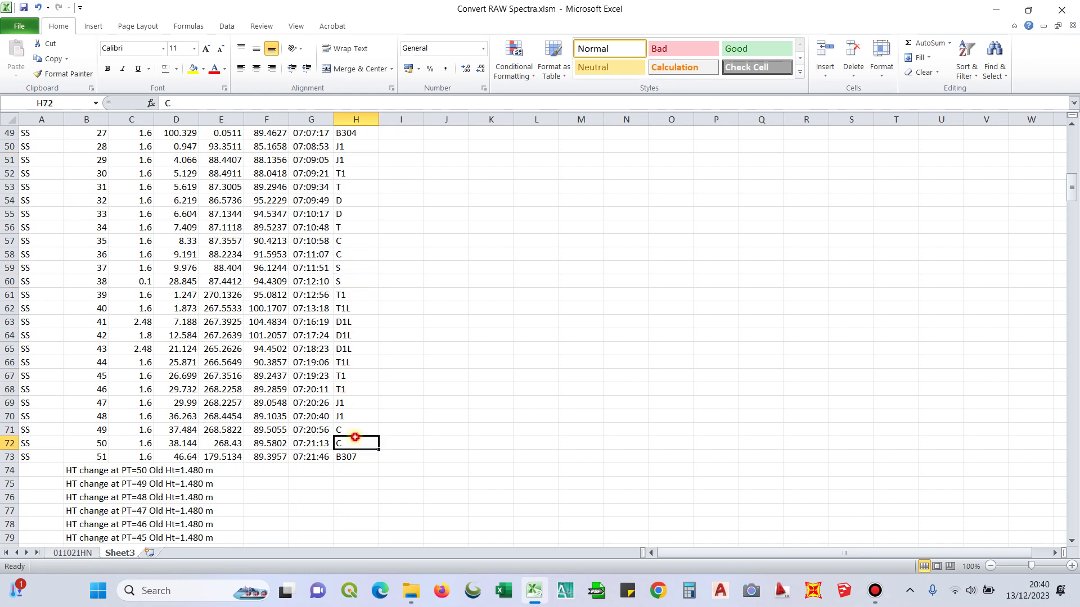
{"action": "left_click", "coordinate": [358, 313]}
{"action": "scroll", "coordinate": [359, 351], "scroll_direction": "down", "scroll_amount": 3}
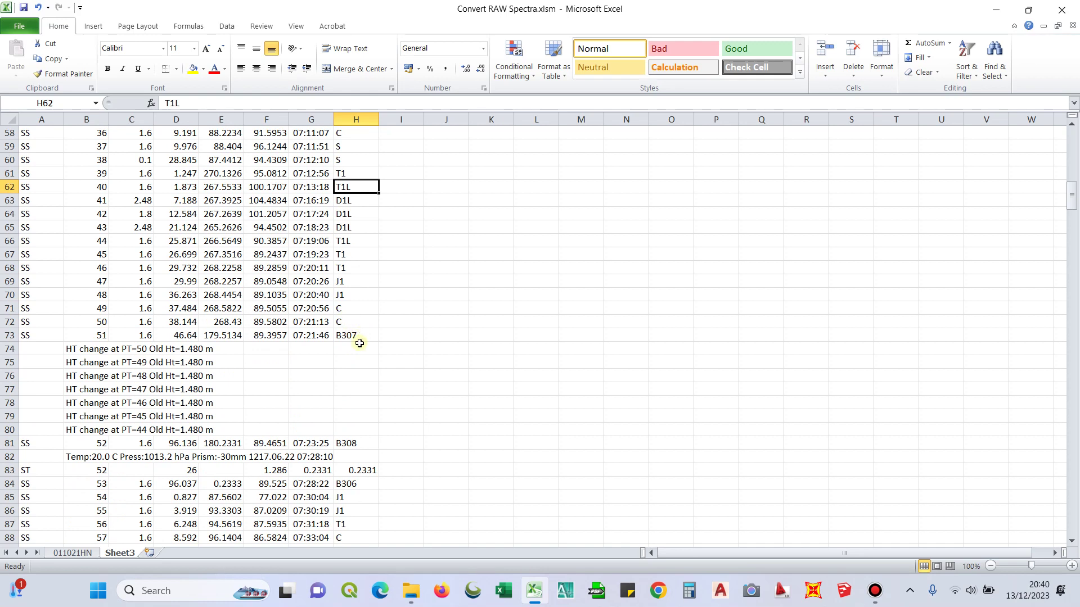
Delete the seven HT change rows, 74 to 80, between the second station's last two SS records.
{"action": "left_click", "coordinate": [358, 349]}
{"action": "left_click", "coordinate": [415, 351]}
{"action": "scroll", "coordinate": [336, 394], "scroll_direction": "down", "scroll_amount": 2}
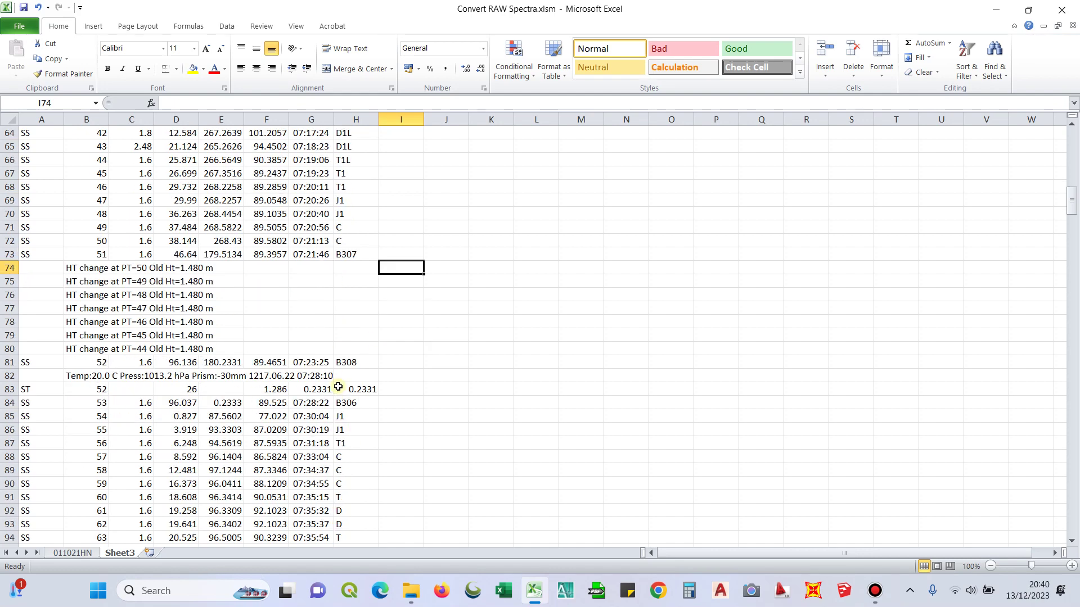
{"action": "scroll", "coordinate": [372, 346], "scroll_direction": "down", "scroll_amount": 7}
{"action": "scroll", "coordinate": [369, 339], "scroll_direction": "up", "scroll_amount": 6}
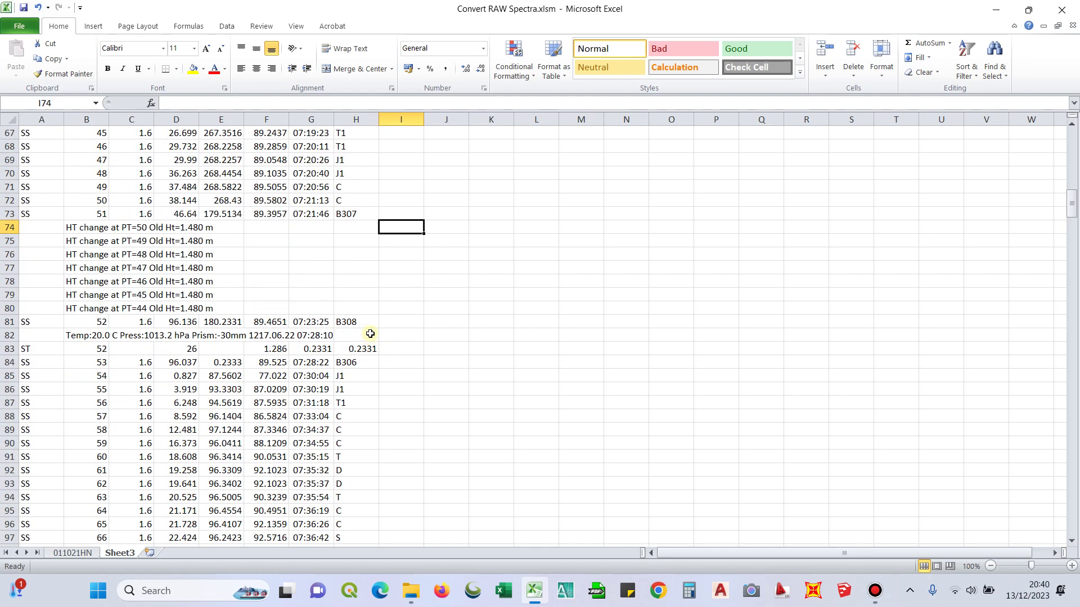
{"action": "left_click", "coordinate": [316, 286]}
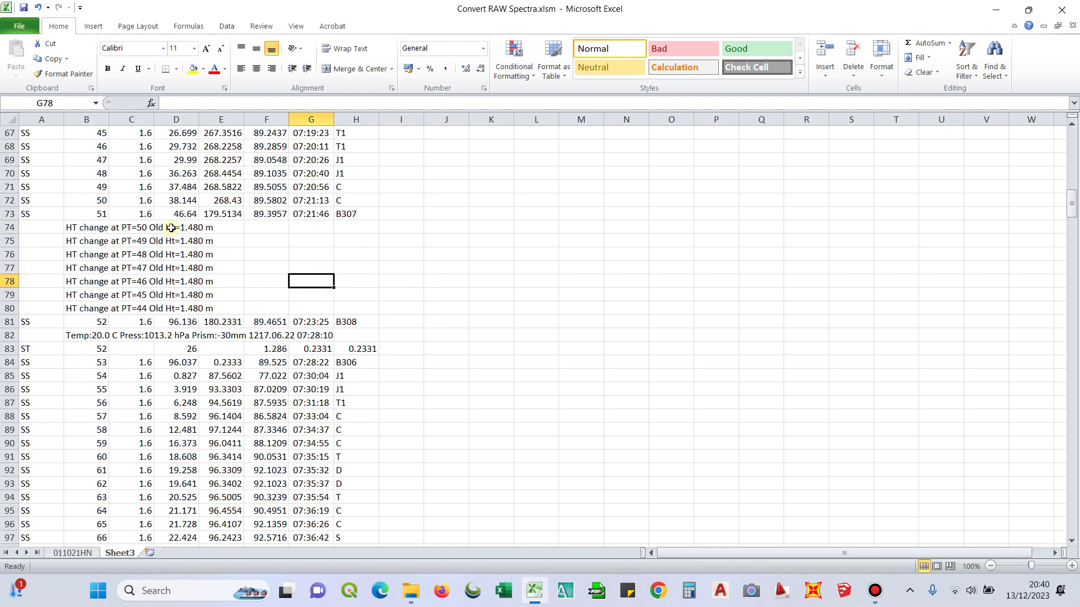
{"action": "left_click_drag", "start_coordinate": [171, 228], "coordinate": [183, 309]}
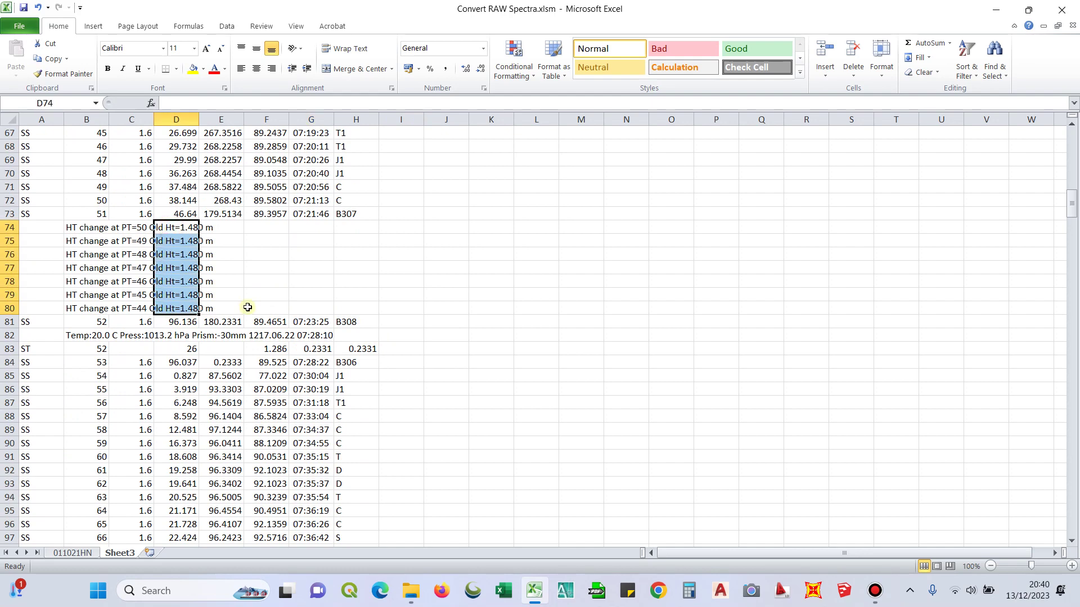
{"action": "key", "text": "alt+h"}
{"action": "key", "text": "d"}
{"action": "key", "text": "r"}
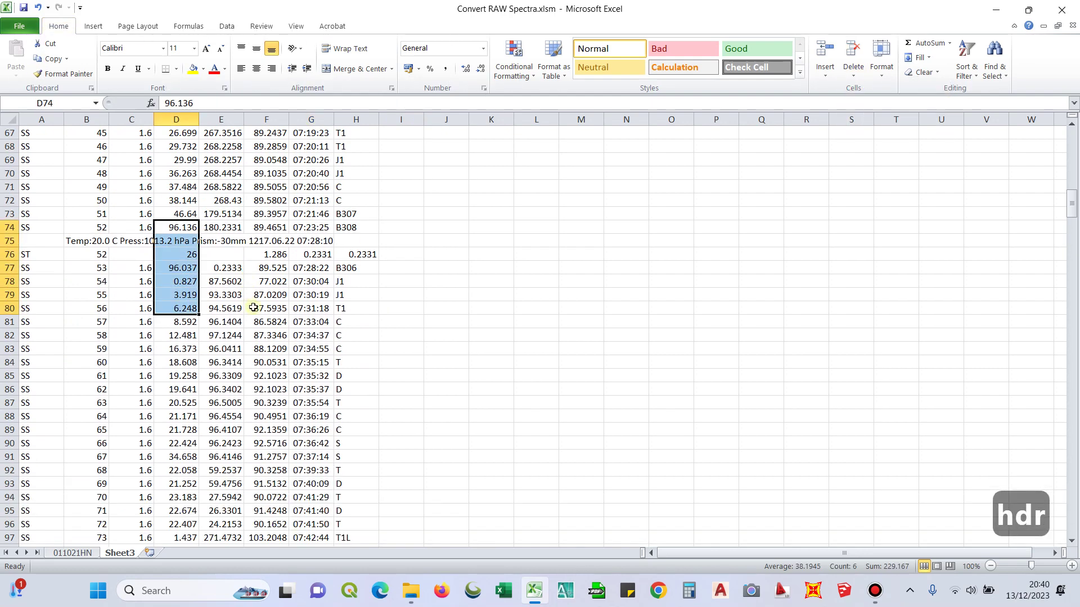
{"action": "left_click", "coordinate": [485, 276]}
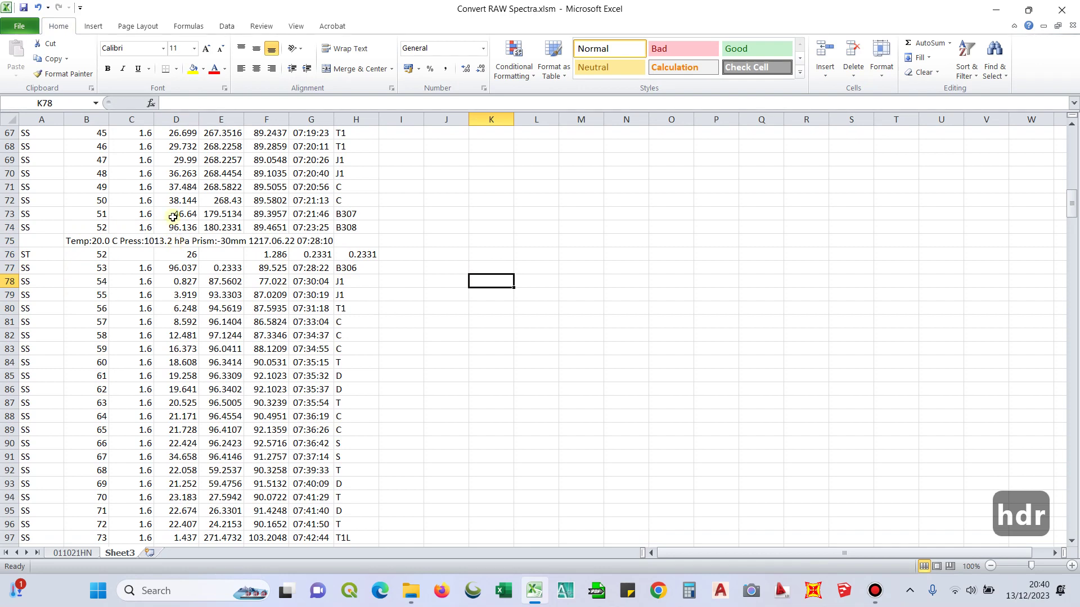
Replace the station number in B76 with the point name B308 copied from H74, and save the workbook.
{"action": "left_click", "coordinate": [345, 226]}
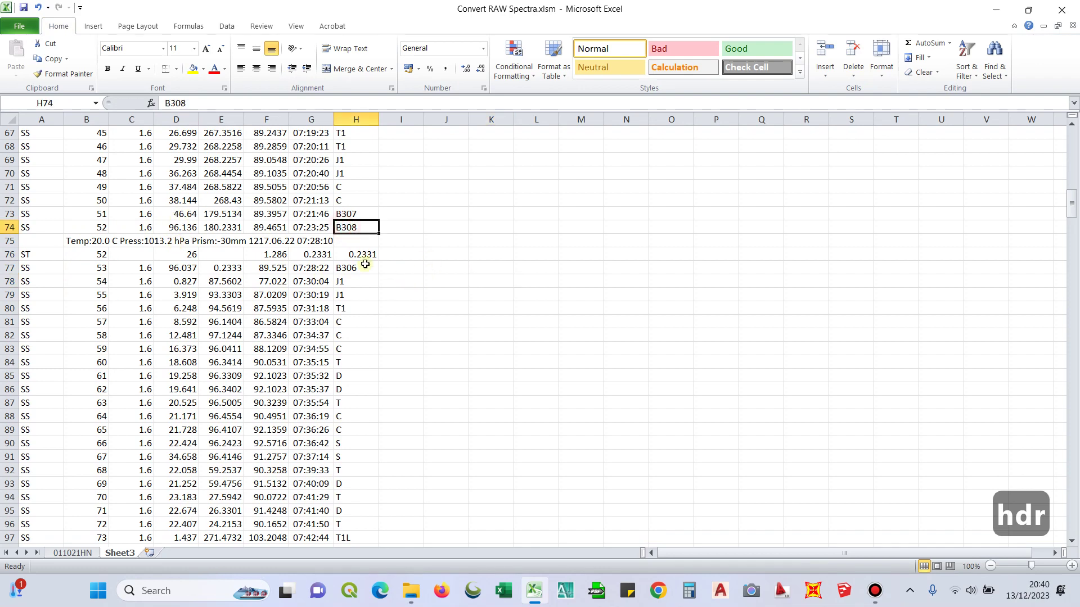
{"action": "scroll", "coordinate": [386, 265], "scroll_direction": "up", "scroll_amount": 1}
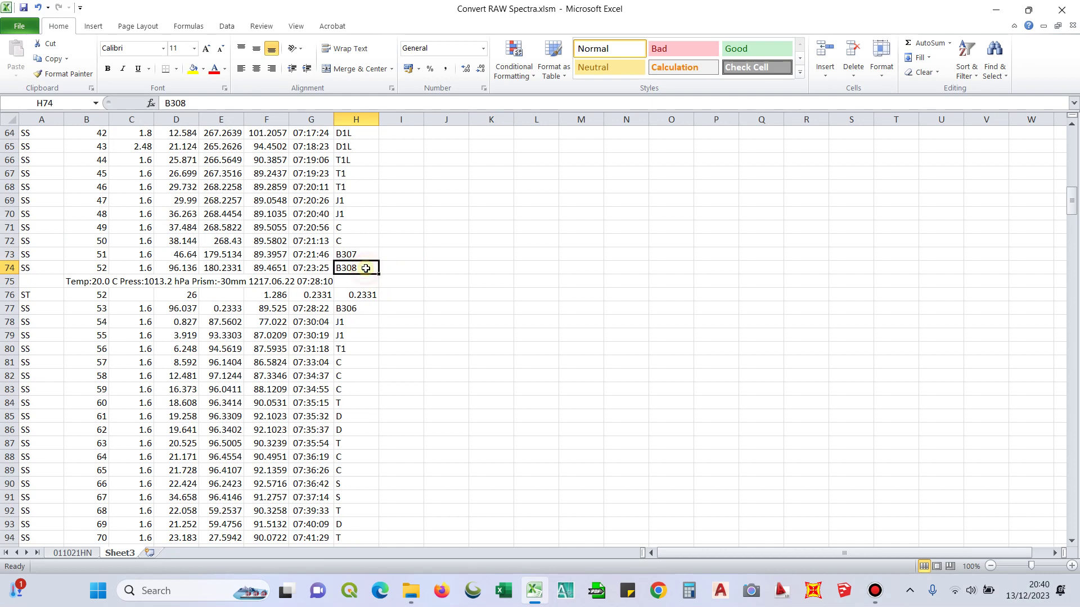
{"action": "key", "text": "ctrl+c"}
{"action": "left_click", "coordinate": [97, 293]}
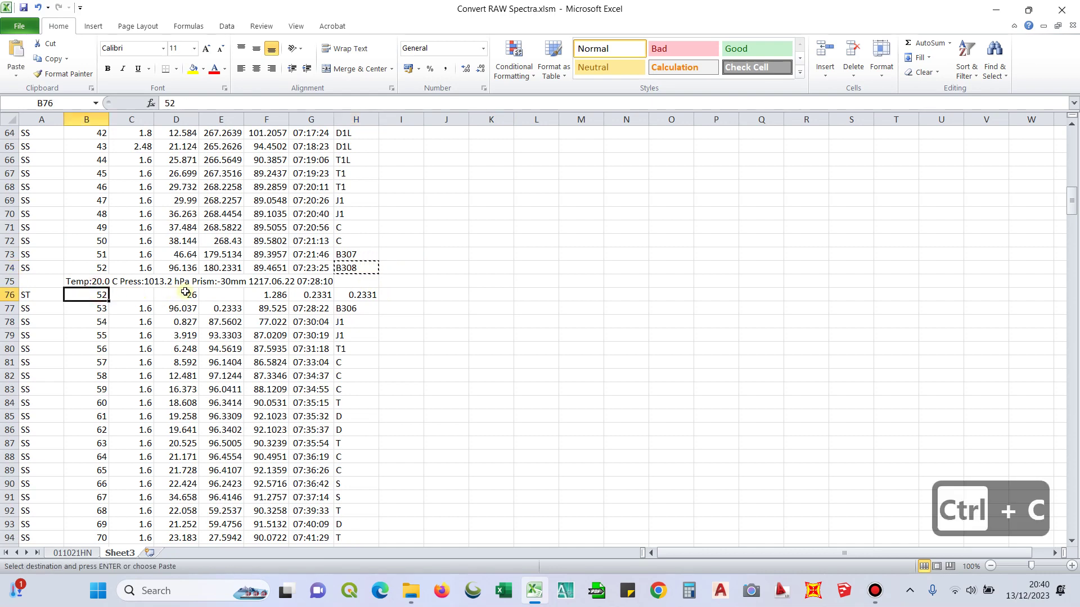
{"action": "key", "text": "ctrl+v"}
{"action": "left_click", "coordinate": [446, 295]}
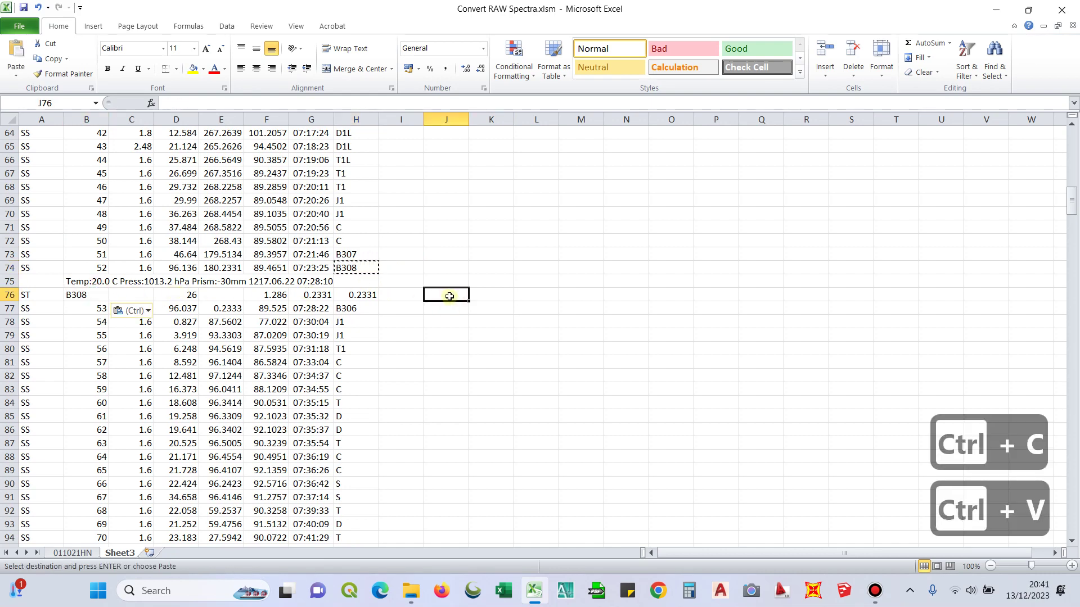
{"action": "key", "text": "ctrl+s"}
Check the third station's name in B76 against its backsight name in H77.
{"action": "left_click", "coordinate": [94, 294]}
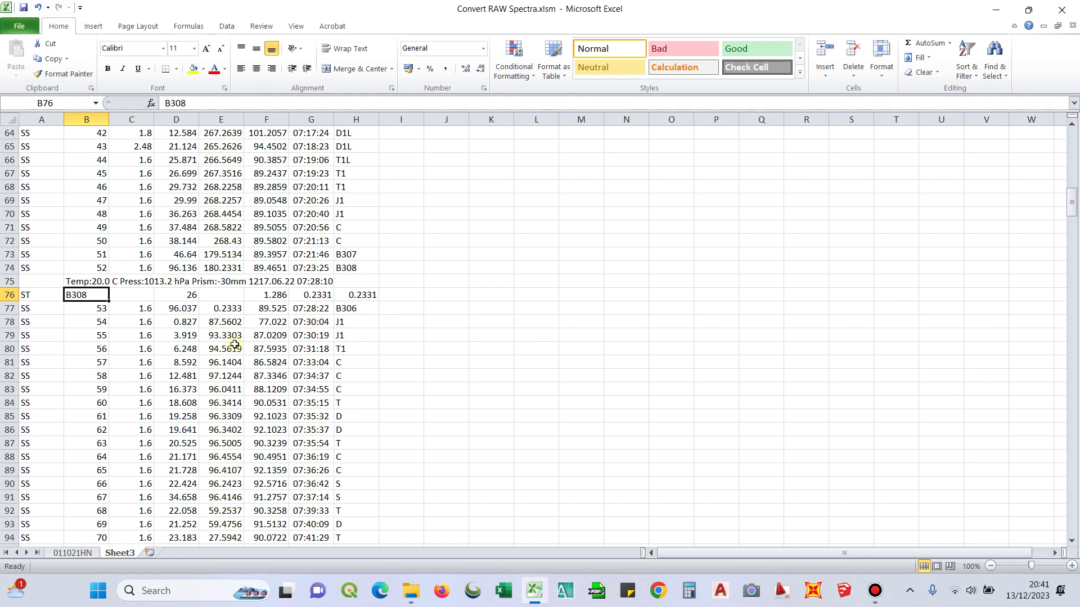
{"action": "left_click", "coordinate": [579, 307]}
{"action": "left_click", "coordinate": [232, 323]}
{"action": "left_click", "coordinate": [82, 296]}
{"action": "scroll", "coordinate": [394, 310], "scroll_direction": "down", "scroll_amount": 2}
{"action": "scroll", "coordinate": [390, 309], "scroll_direction": "up", "scroll_amount": 1}
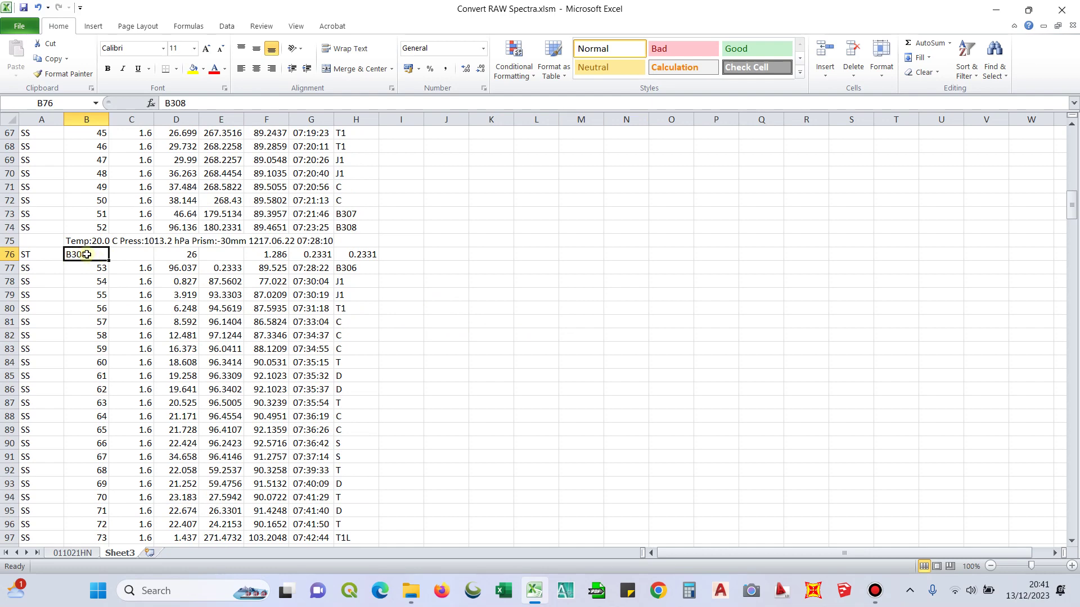
{"action": "left_click", "coordinate": [86, 255]}
{"action": "left_click", "coordinate": [358, 272]}
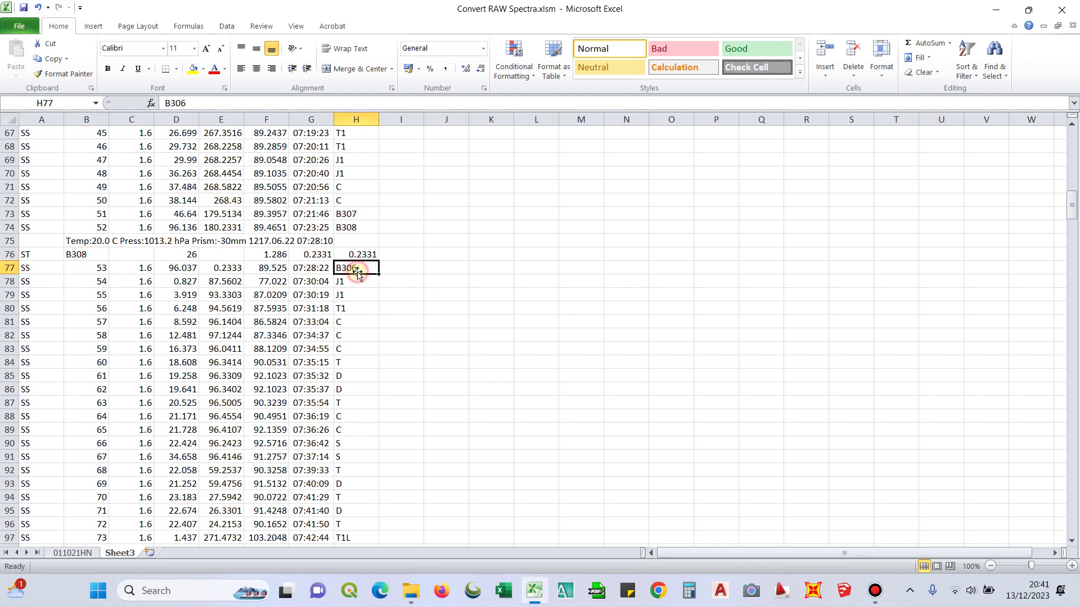
Examine the feature codes in column H for the third station's SS records, from row 78 down to row 108.
{"action": "left_click", "coordinate": [353, 284]}
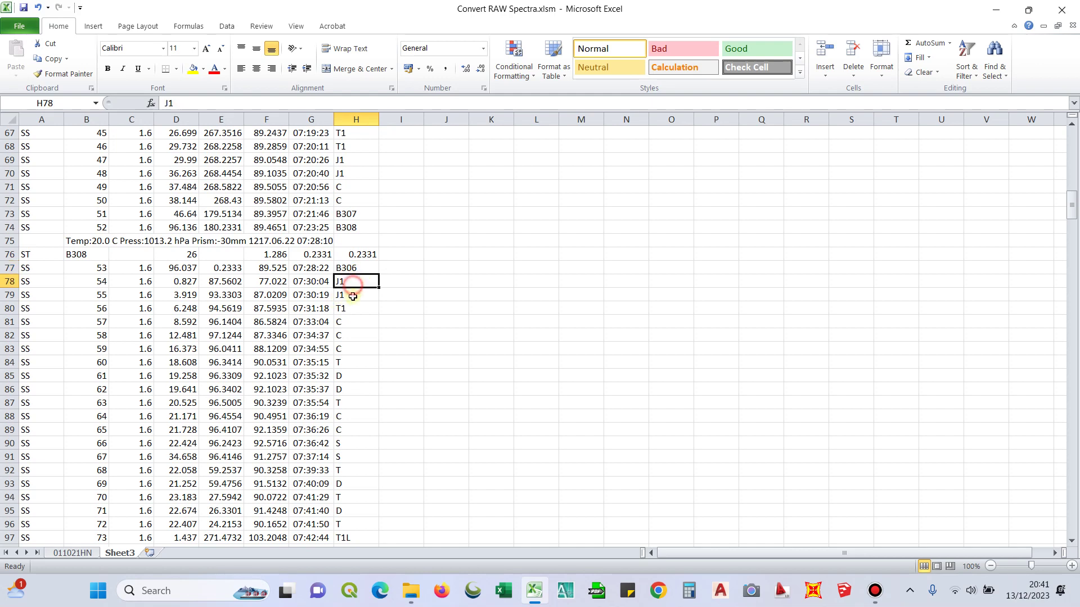
{"action": "left_click", "coordinate": [356, 295]}
{"action": "left_click", "coordinate": [356, 308]}
{"action": "left_click", "coordinate": [357, 349]}
{"action": "scroll", "coordinate": [357, 371], "scroll_direction": "down", "scroll_amount": 4}
{"action": "left_click", "coordinate": [355, 402]}
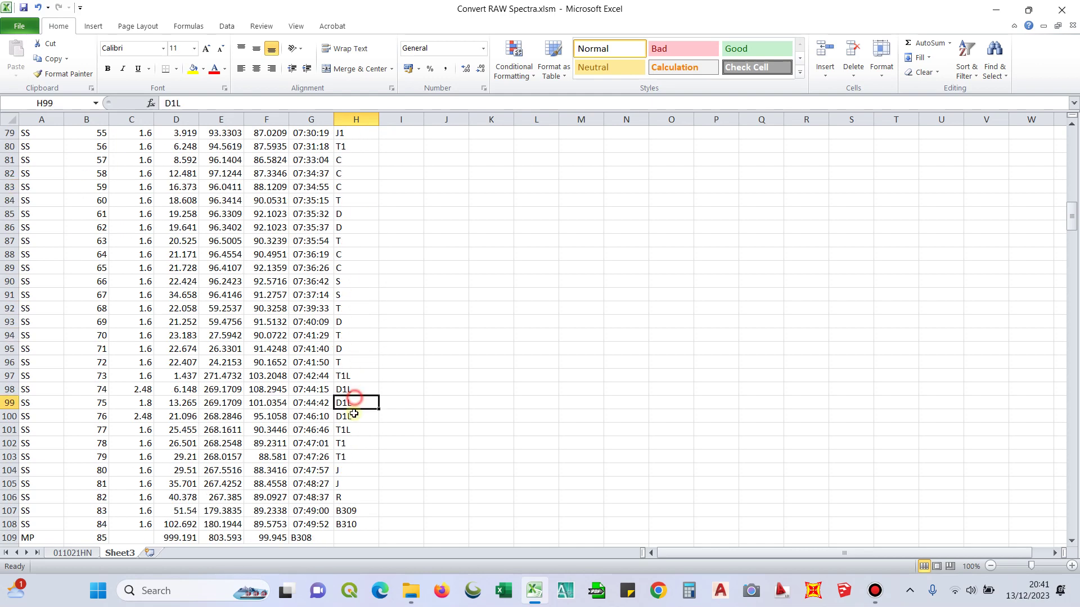
{"action": "scroll", "coordinate": [355, 406], "scroll_direction": "down", "scroll_amount": 5}
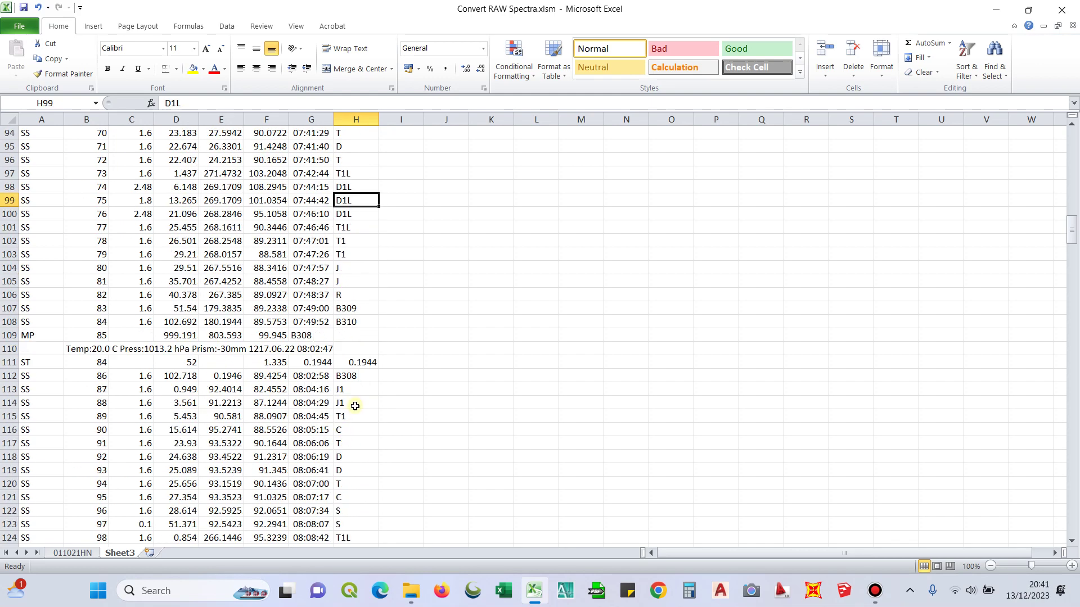
{"action": "left_click", "coordinate": [361, 300]}
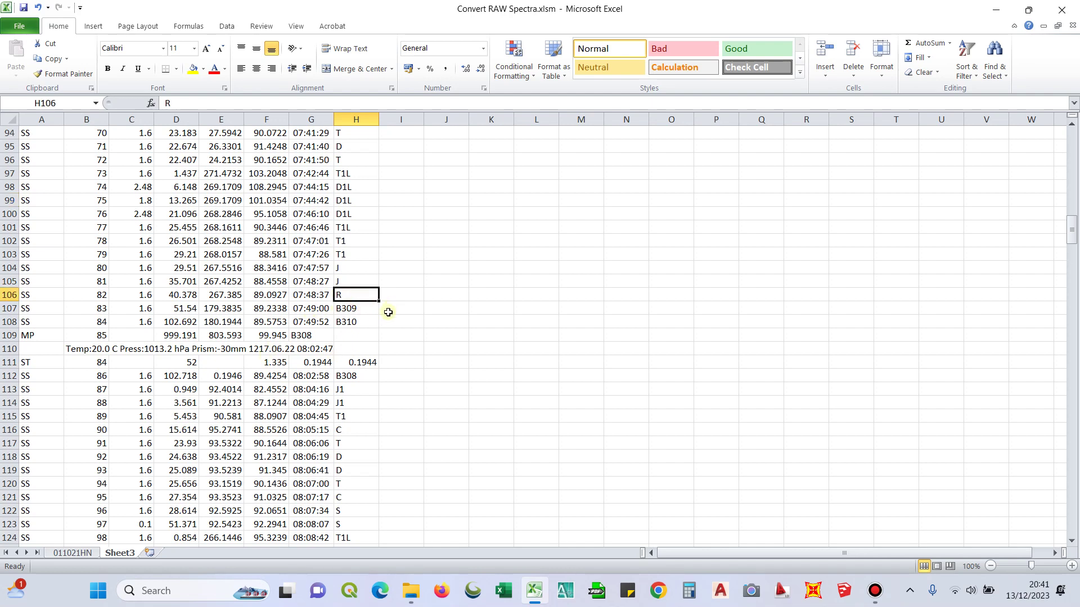
{"action": "left_click", "coordinate": [368, 323]}
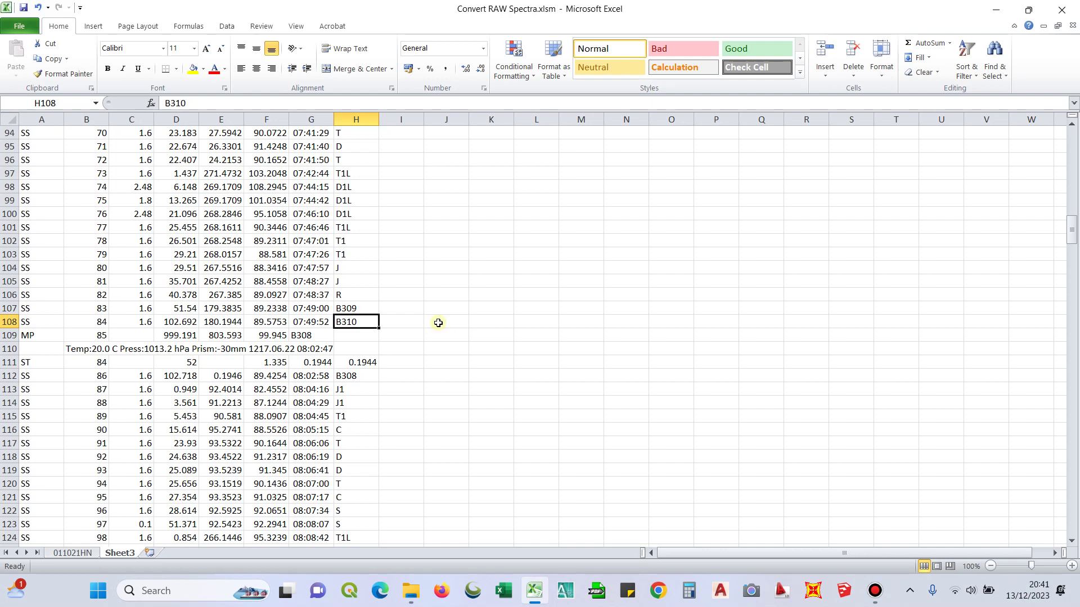
{"action": "left_click", "coordinate": [458, 309]}
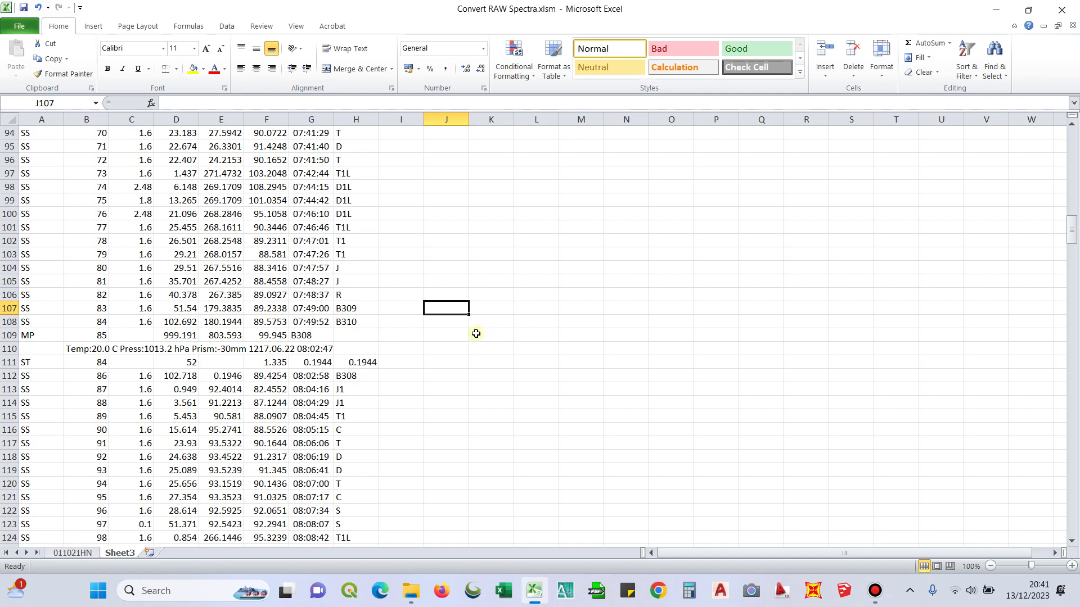
{"action": "left_click", "coordinate": [557, 320]}
{"action": "left_click", "coordinate": [627, 294]}
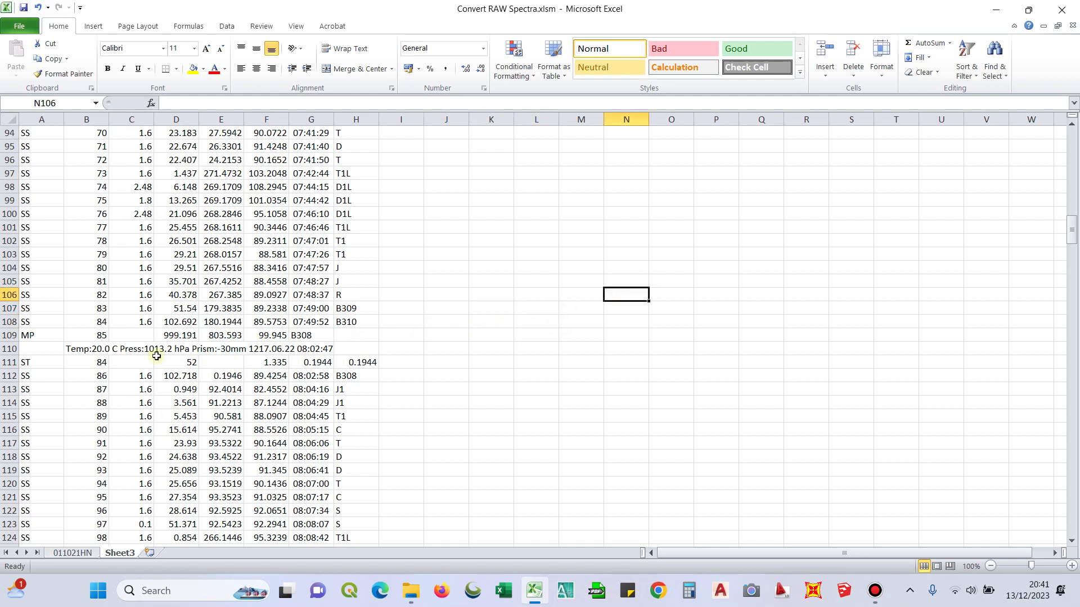
Delete the MP record in row 109, above the fourth station.
{"action": "left_click", "coordinate": [97, 337]}
{"action": "key", "text": "alt"}
{"action": "key", "text": "h"}
{"action": "key", "text": "d"}
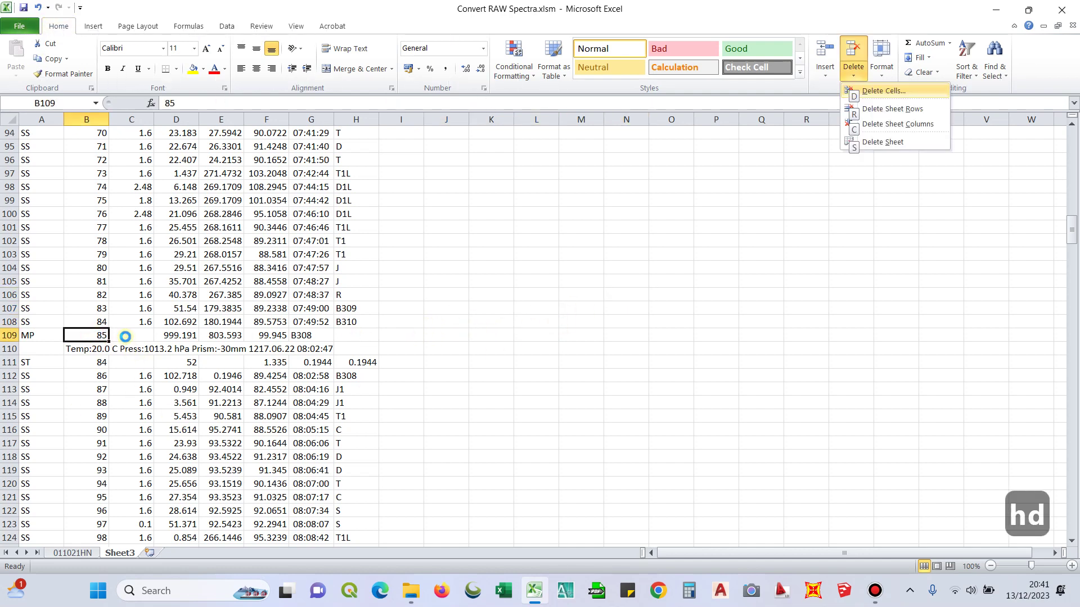
{"action": "key", "text": "r"}
{"action": "left_click", "coordinate": [698, 357]}
Replace the station number in B110 with the point name B310 copied from H108.
{"action": "scroll", "coordinate": [373, 296], "scroll_direction": "up", "scroll_amount": 3}
{"action": "scroll", "coordinate": [373, 357], "scroll_direction": "down", "scroll_amount": 2}
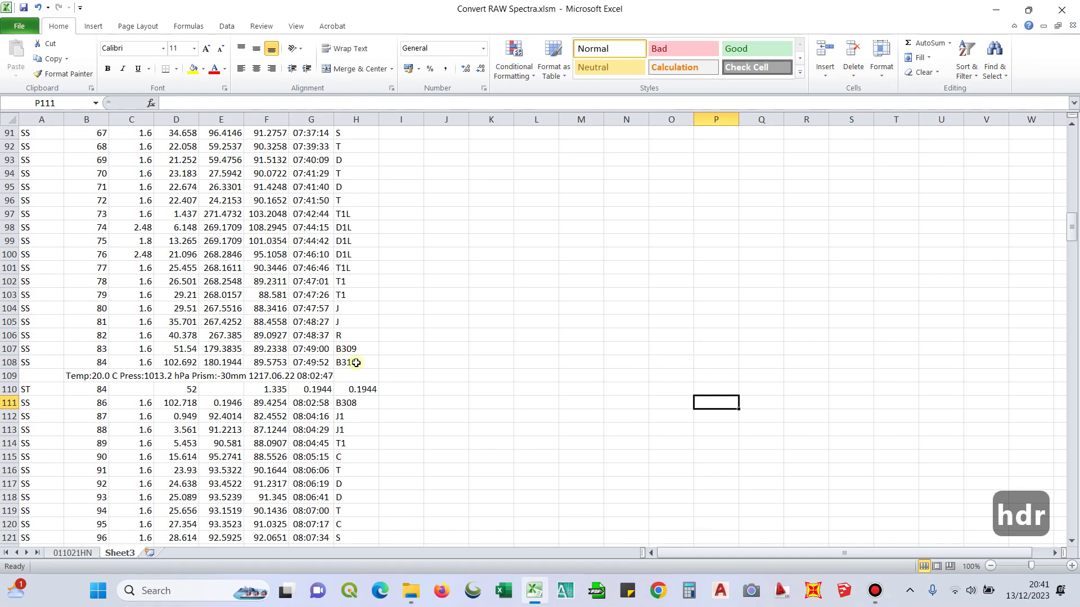
{"action": "left_click", "coordinate": [359, 360]}
{"action": "key", "text": "ctrl+c"}
{"action": "left_click", "coordinate": [98, 394]}
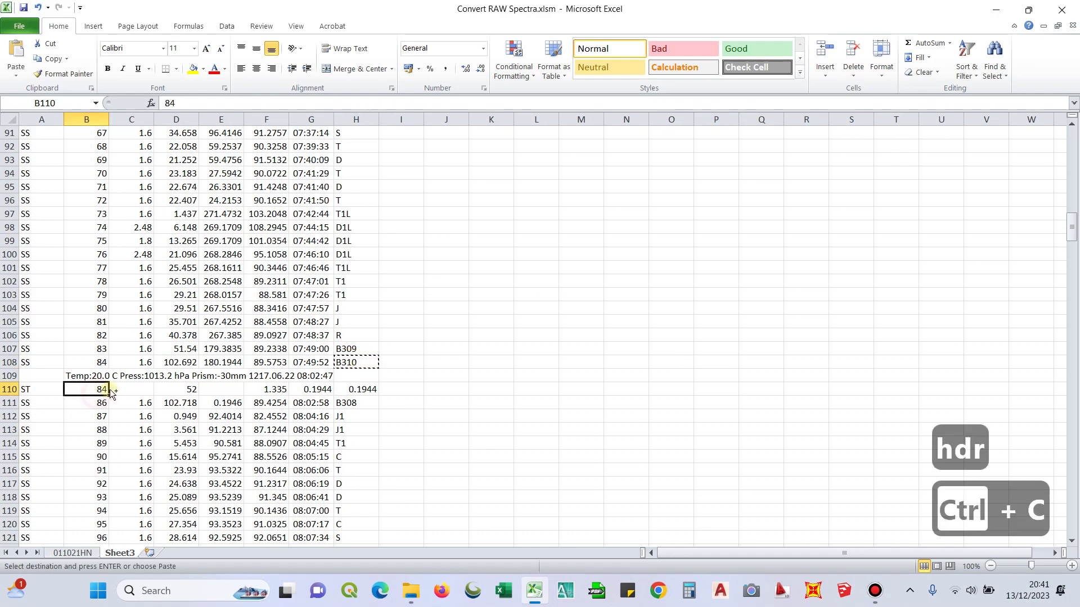
{"action": "key", "text": "ctrl+v"}
Replace the station number in B140 with the point name B312 copied from H138.
{"action": "scroll", "coordinate": [298, 343], "scroll_direction": "up", "scroll_amount": 9}
{"action": "scroll", "coordinate": [333, 384], "scroll_direction": "down", "scroll_amount": 19}
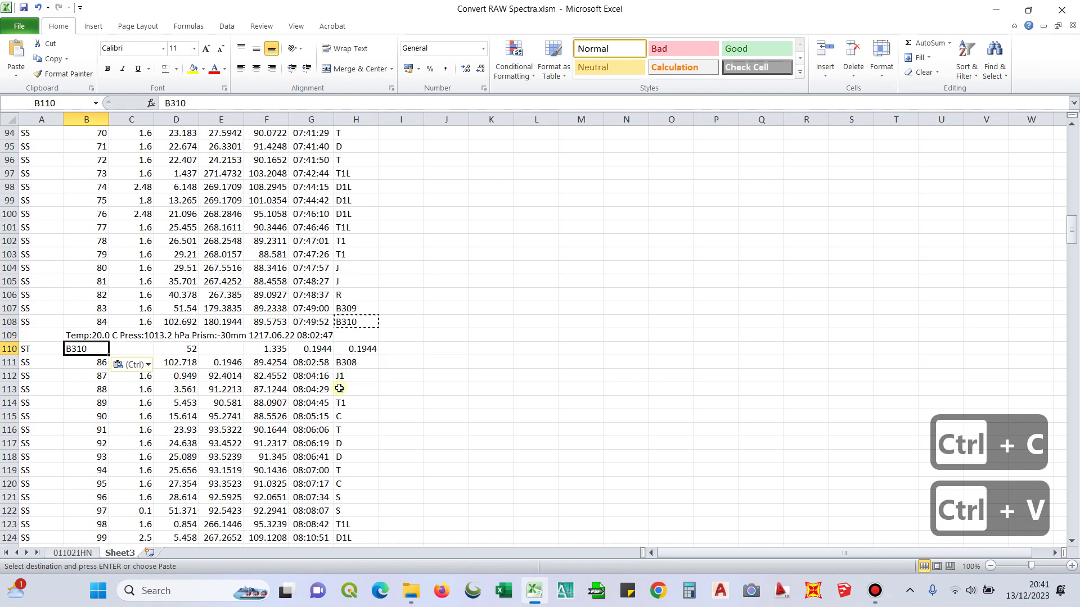
{"action": "left_click", "coordinate": [351, 364]}
{"action": "key", "text": "ctrl+c"}
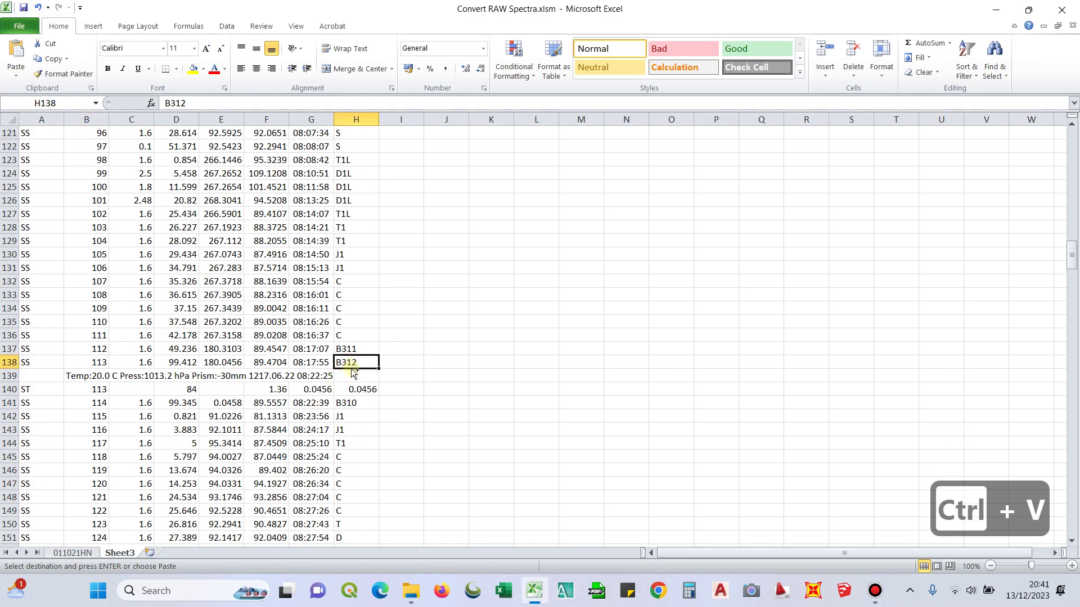
{"action": "left_click", "coordinate": [86, 389]}
{"action": "key", "text": "ctrl+v"}
Replace the station number in B172 with the point name B314 copied from H170.
{"action": "scroll", "coordinate": [346, 370], "scroll_direction": "down", "scroll_amount": 12}
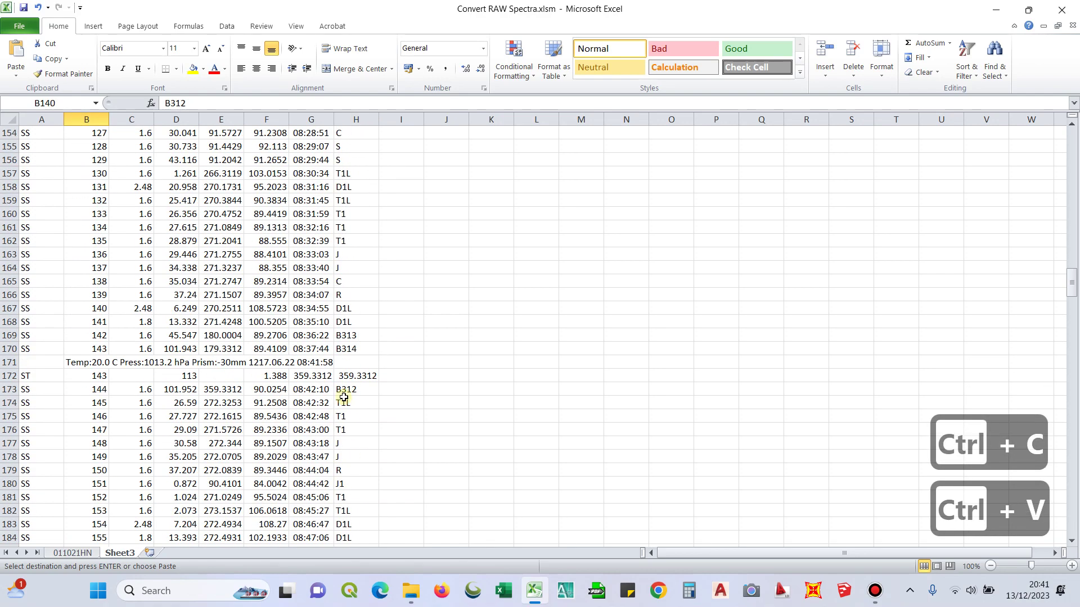
{"action": "left_click", "coordinate": [356, 308]}
{"action": "key", "text": "ctrl+c"}
{"action": "left_click", "coordinate": [96, 336]}
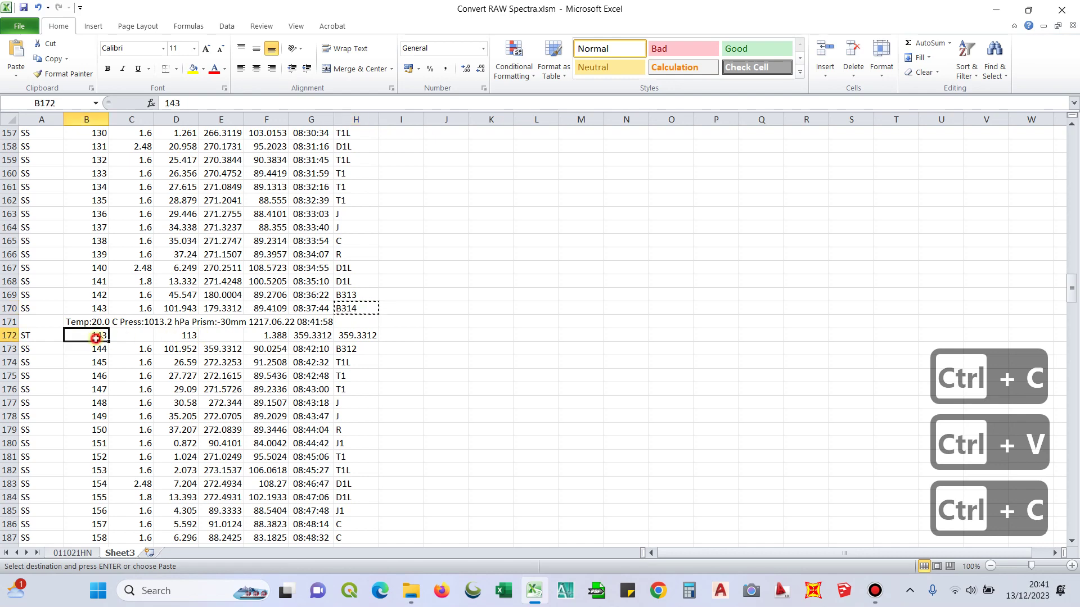
{"action": "key", "text": "ctrl+v"}
Replace the station number in B195 with the point name B316 copied from H193.
{"action": "scroll", "coordinate": [399, 386], "scroll_direction": "down", "scroll_amount": 6}
{"action": "left_click", "coordinate": [359, 377]}
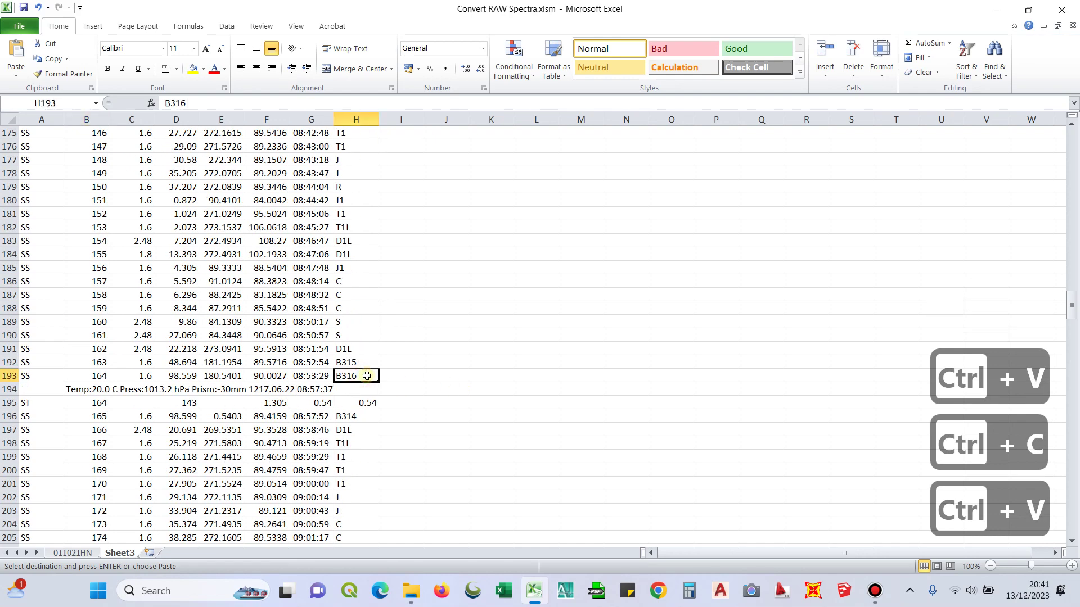
{"action": "key", "text": "ctrl+c"}
{"action": "left_click", "coordinate": [92, 403]}
{"action": "key", "text": "ctrl+v"}
Replace the station number in B220 with the point name TB1 copied from H218.
{"action": "scroll", "coordinate": [400, 392], "scroll_direction": "down", "scroll_amount": 6}
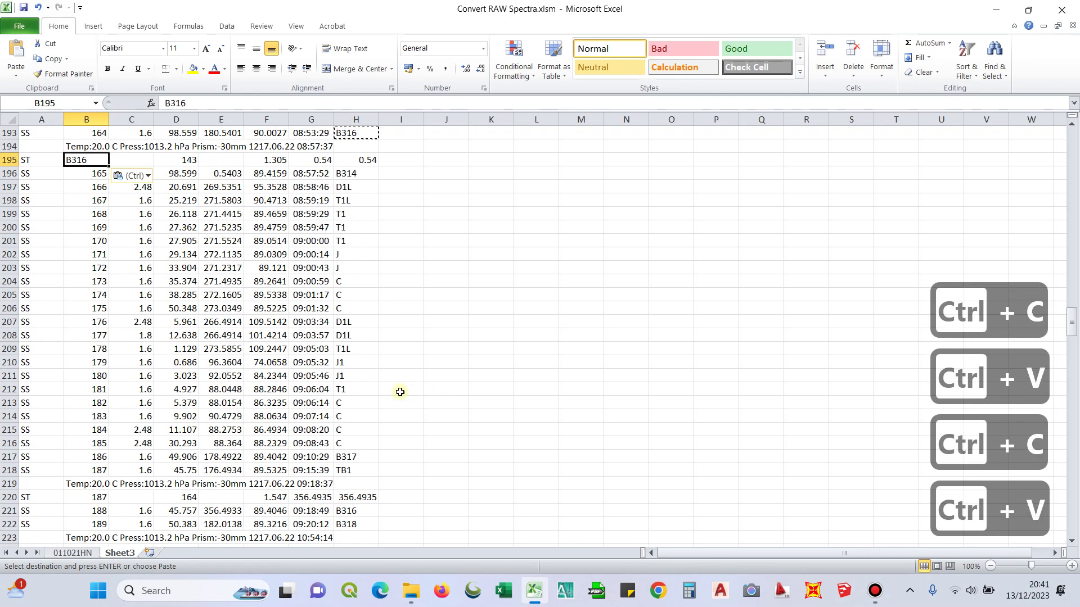
{"action": "left_click", "coordinate": [364, 472]}
{"action": "key", "text": "ctrl+c"}
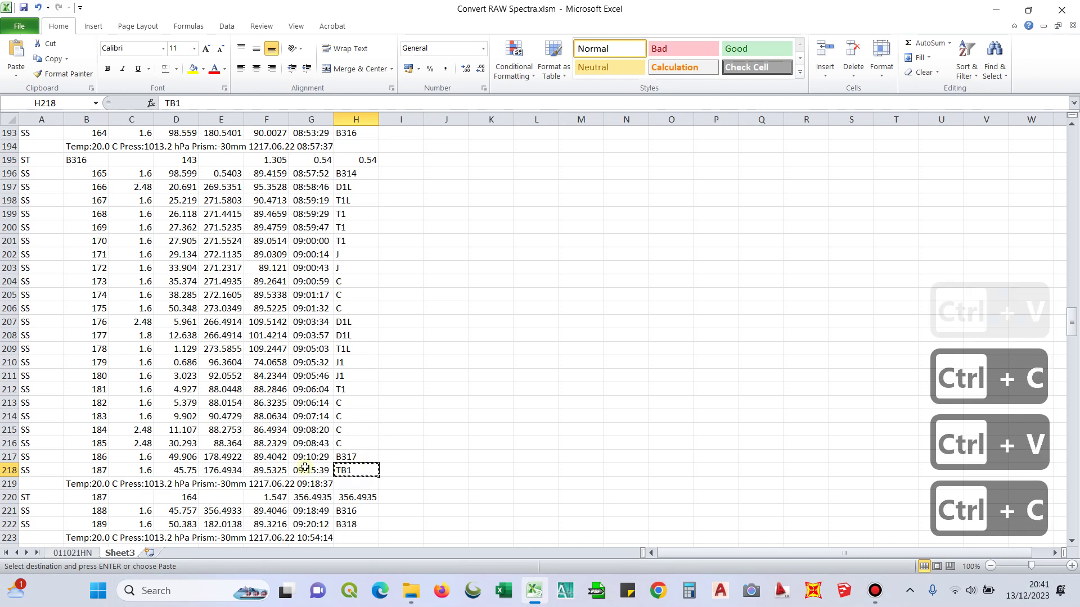
{"action": "left_click", "coordinate": [96, 494]}
{"action": "key", "text": "ctrl+v"}
Replace the station number in B224 with the point name B318 copied from H222.
{"action": "scroll", "coordinate": [392, 346], "scroll_direction": "down", "scroll_amount": 7}
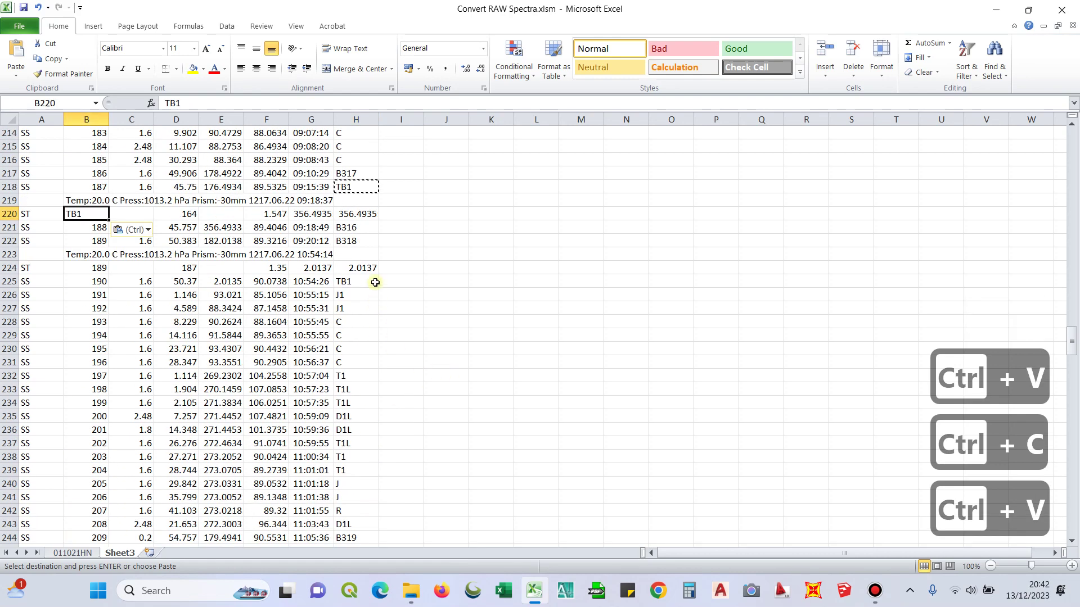
{"action": "left_click", "coordinate": [89, 241]}
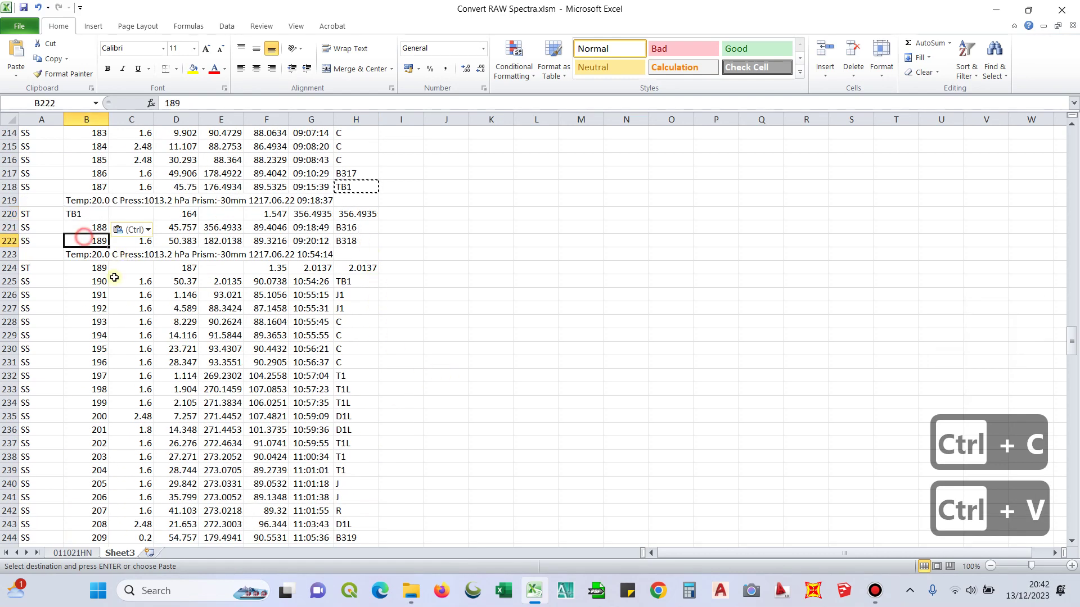
{"action": "left_click", "coordinate": [95, 269]}
{"action": "left_click", "coordinate": [353, 240]}
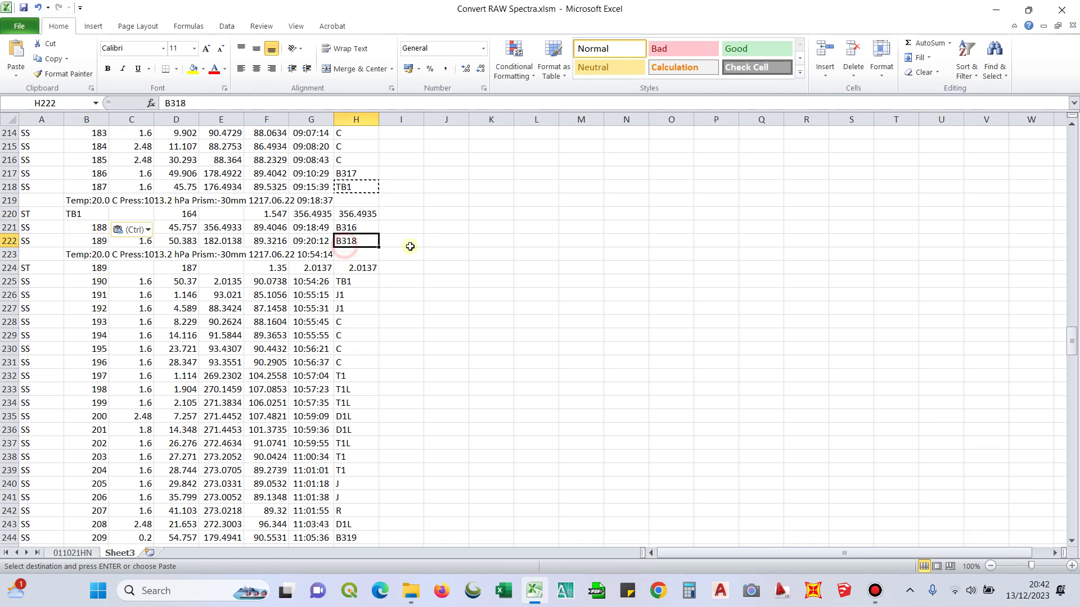
{"action": "key", "text": "ctrl+c"}
{"action": "left_click", "coordinate": [103, 269]}
{"action": "key", "text": "ctrl+v"}
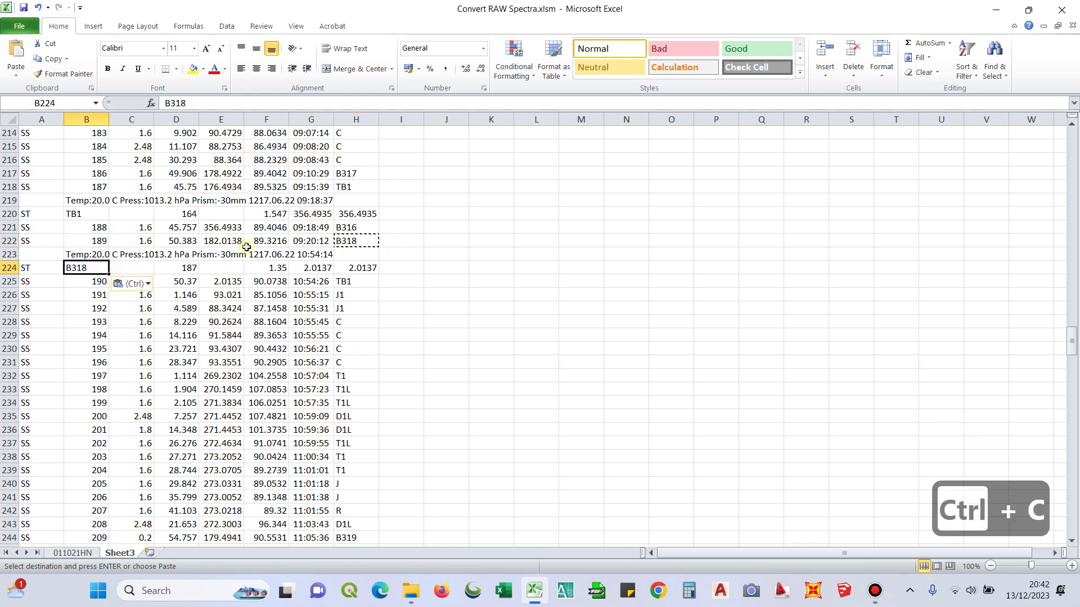
Replace the station number in B249 with the point name B366 copied from G246.
{"action": "scroll", "coordinate": [375, 305], "scroll_direction": "down", "scroll_amount": 7}
{"action": "left_click", "coordinate": [93, 282]}
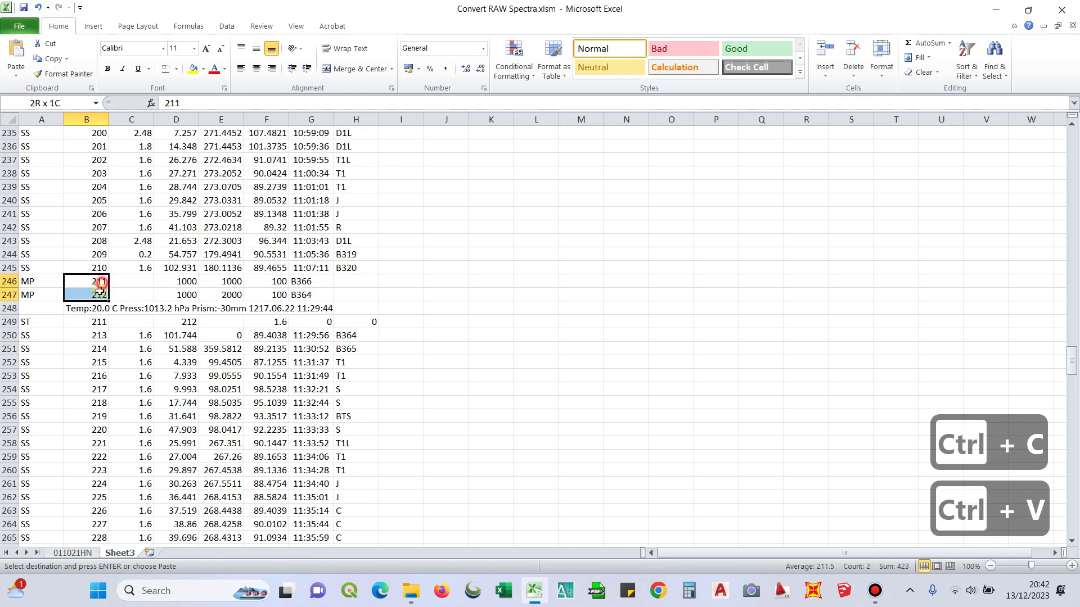
{"action": "left_click", "coordinate": [90, 348]}
{"action": "left_click", "coordinate": [90, 322]}
{"action": "left_click", "coordinate": [304, 284]}
{"action": "key", "text": "ctrl+c"}
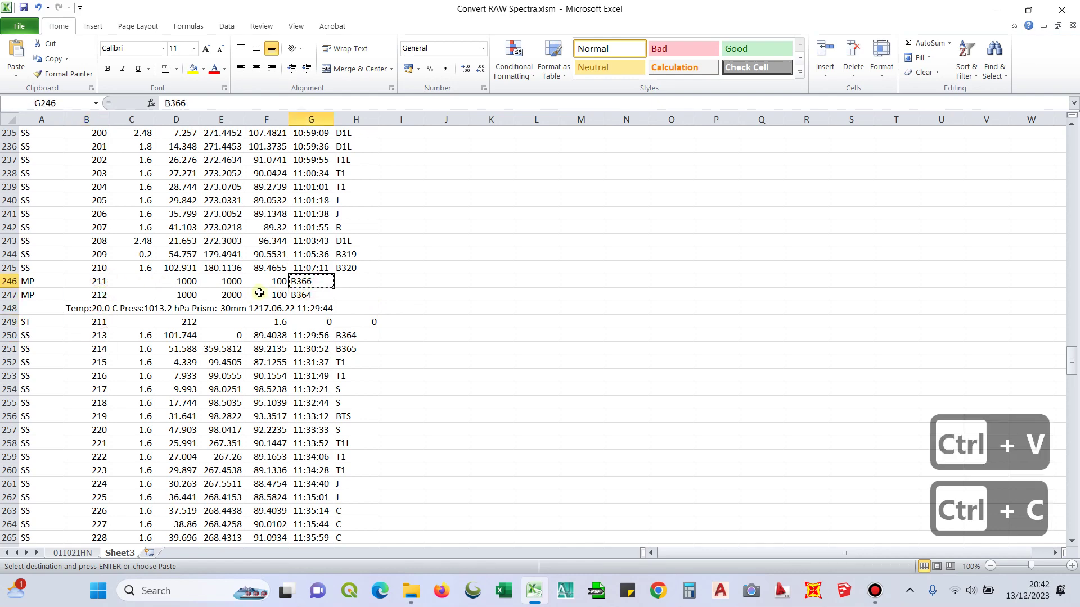
{"action": "left_click", "coordinate": [93, 321]}
{"action": "key", "text": "ctrl+v"}
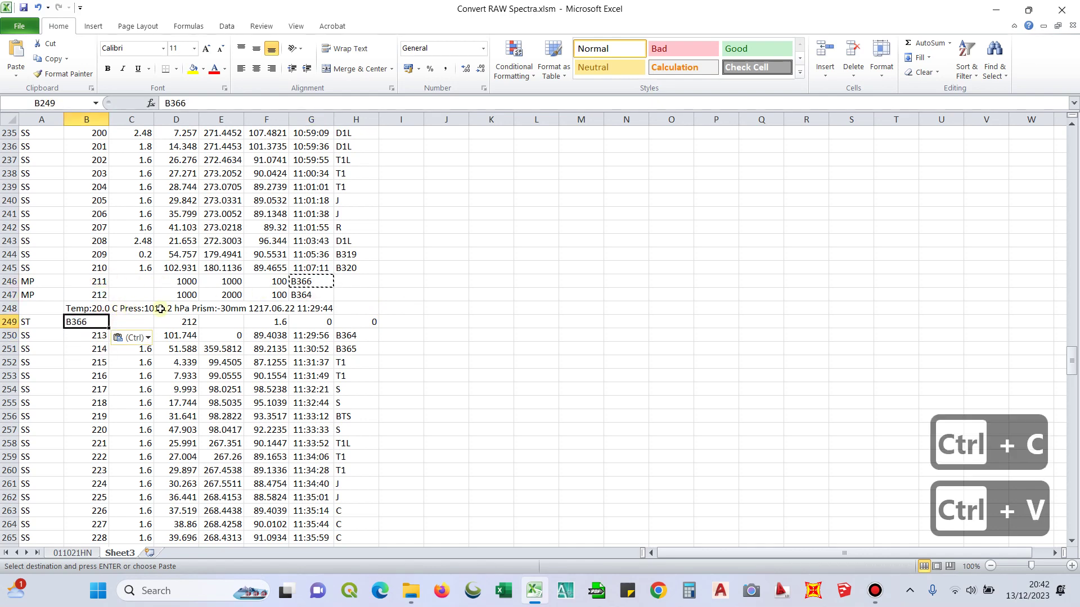
Replace the station number in B294 with the point name B368 copied from H292.
{"action": "scroll", "coordinate": [418, 340], "scroll_direction": "down", "scroll_amount": 14}
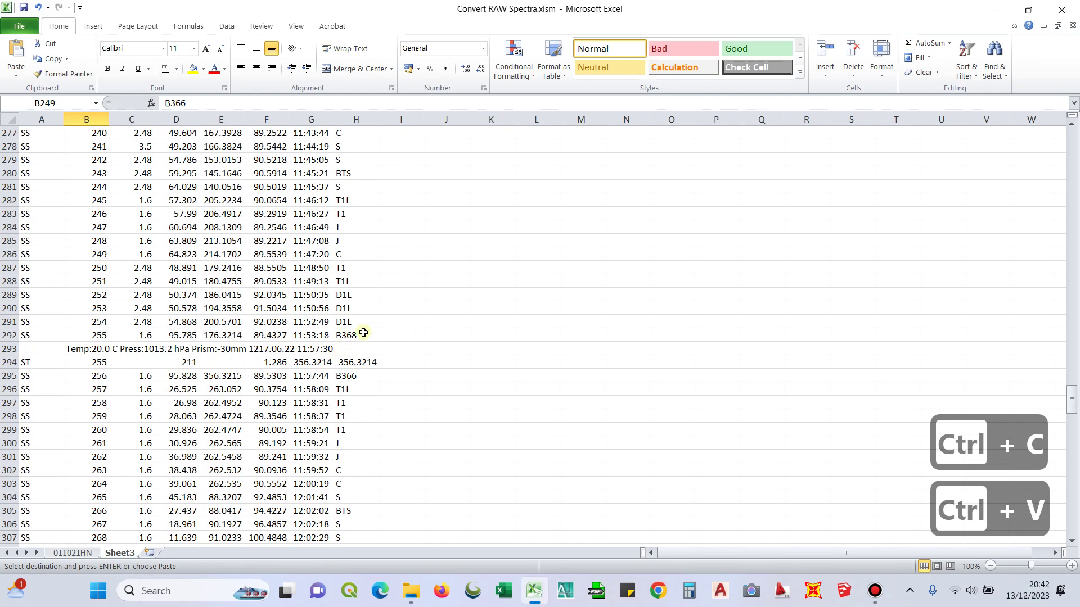
{"action": "left_click", "coordinate": [358, 337]}
{"action": "key", "text": "ctrl+c"}
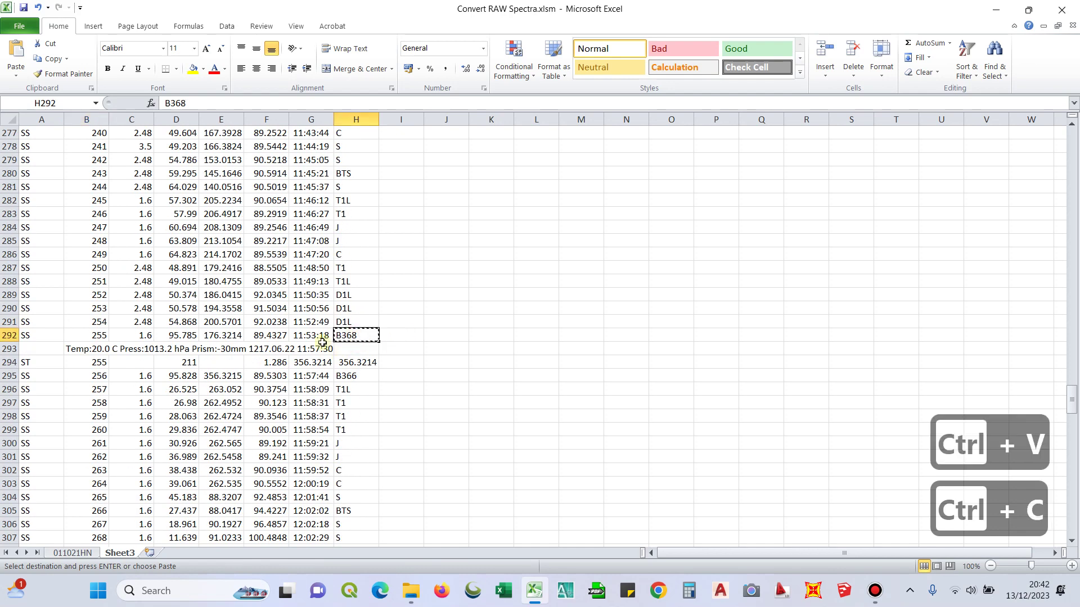
{"action": "left_click", "coordinate": [81, 372]}
{"action": "left_click", "coordinate": [80, 362]}
{"action": "key", "text": "ctrl+v"}
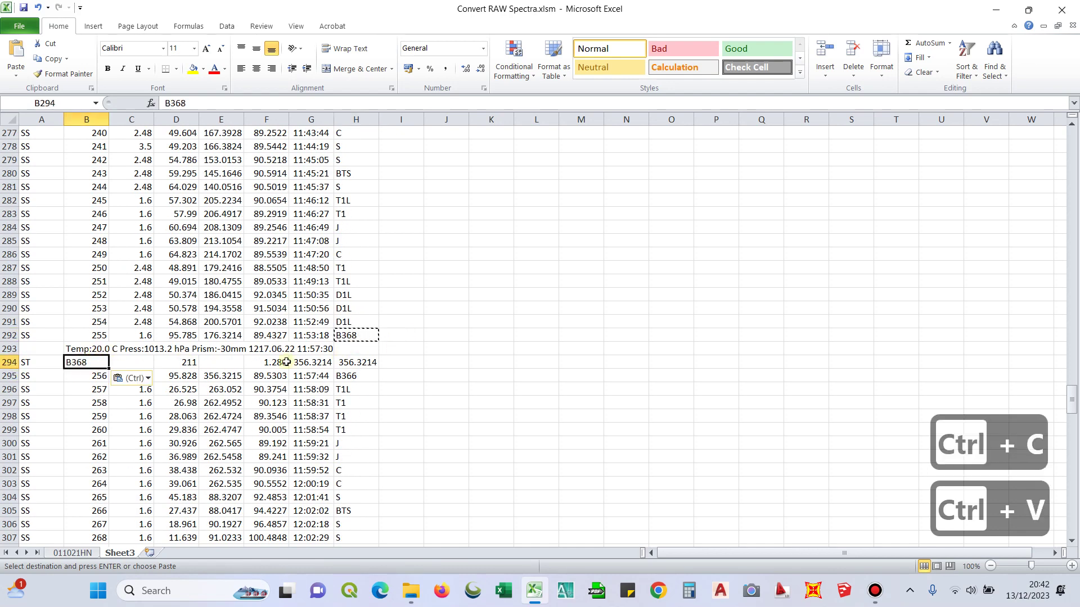
Replace the station number in B331 with the point name B370 copied from H329.
{"action": "scroll", "coordinate": [309, 367], "scroll_direction": "down", "scroll_amount": 10}
{"action": "scroll", "coordinate": [308, 368], "scroll_direction": "down", "scroll_amount": 4}
{"action": "left_click", "coordinate": [357, 269]}
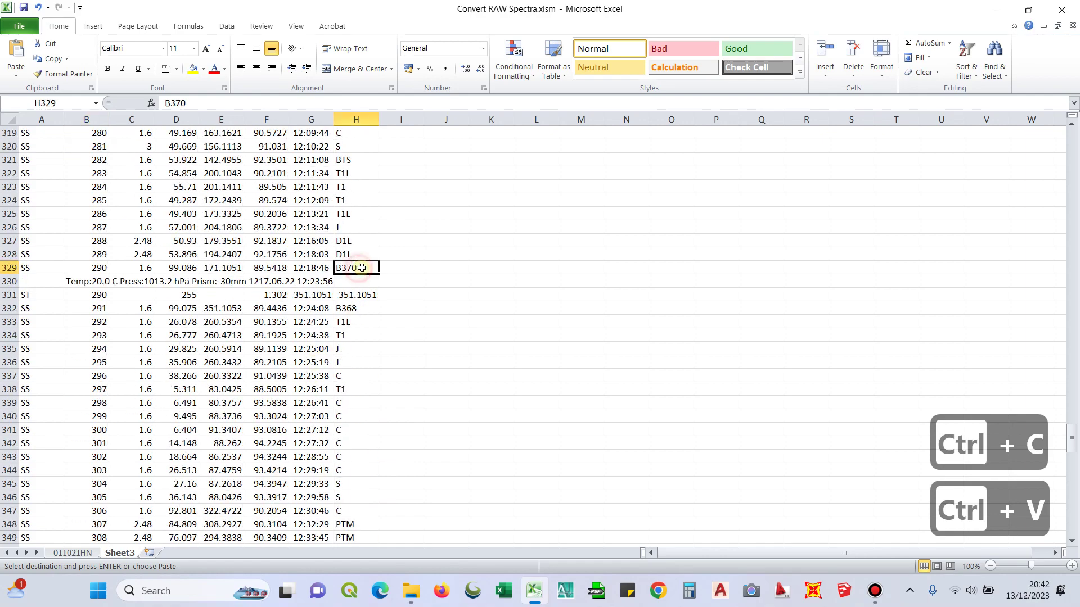
{"action": "key", "text": "ctrl+c"}
{"action": "left_click", "coordinate": [102, 296]}
{"action": "key", "text": "ctrl+v"}
Replace the station number in B371 with the point name B372 copied from H369.
{"action": "scroll", "coordinate": [360, 275], "scroll_direction": "down", "scroll_amount": 14}
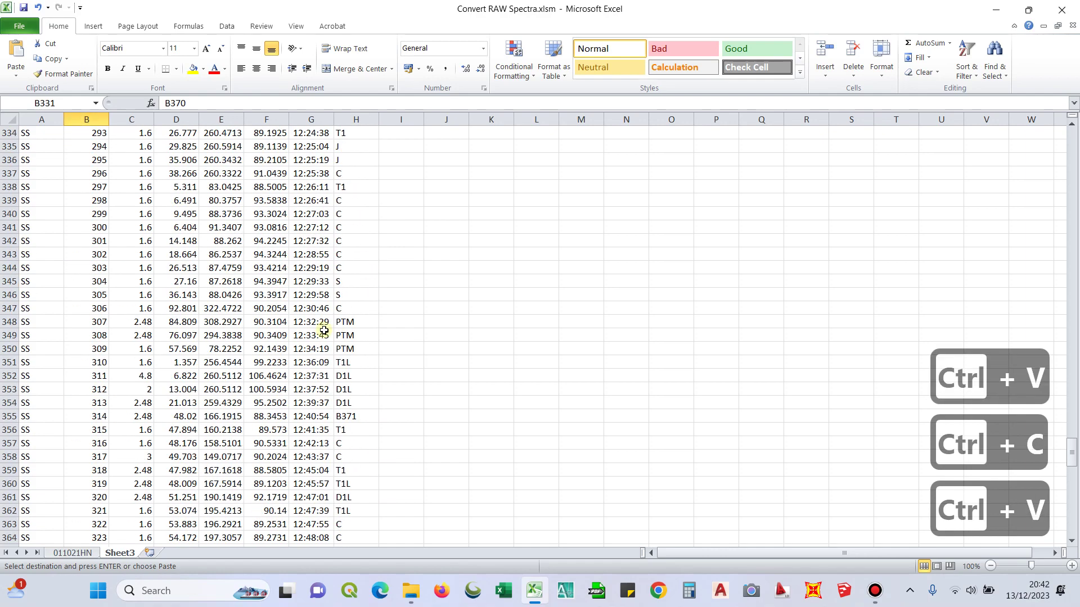
{"action": "left_click", "coordinate": [363, 244]}
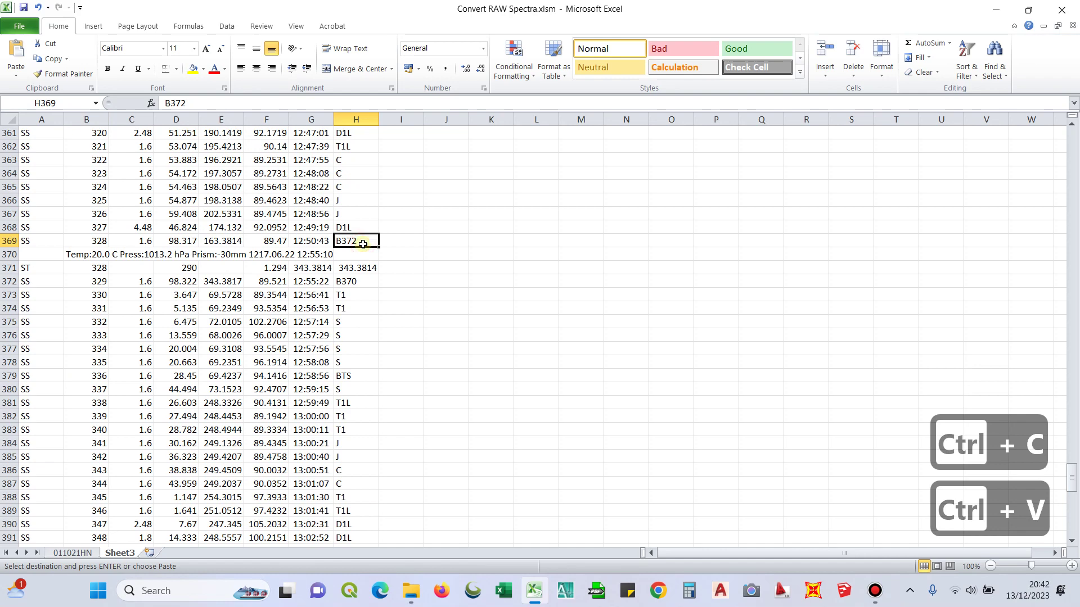
{"action": "key", "text": "ctrl+c"}
{"action": "left_click", "coordinate": [96, 269]}
{"action": "key", "text": "ctrl+v"}
Replace the station number in B408 with the point name B374 copied from H406.
{"action": "scroll", "coordinate": [126, 268], "scroll_direction": "down", "scroll_amount": 10}
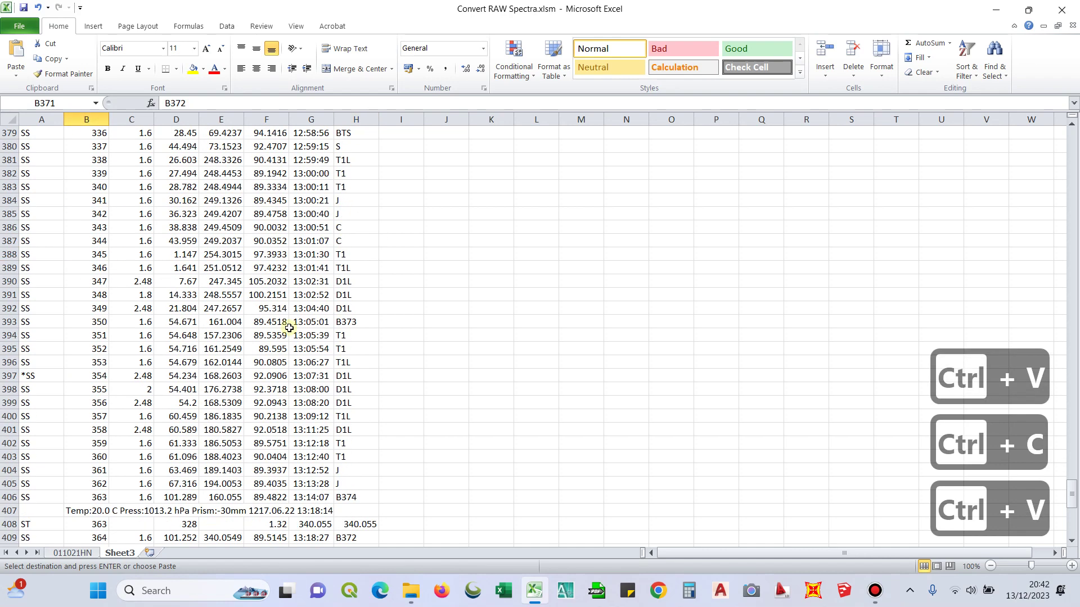
{"action": "left_click", "coordinate": [346, 335]}
{"action": "key", "text": "ctrl+c"}
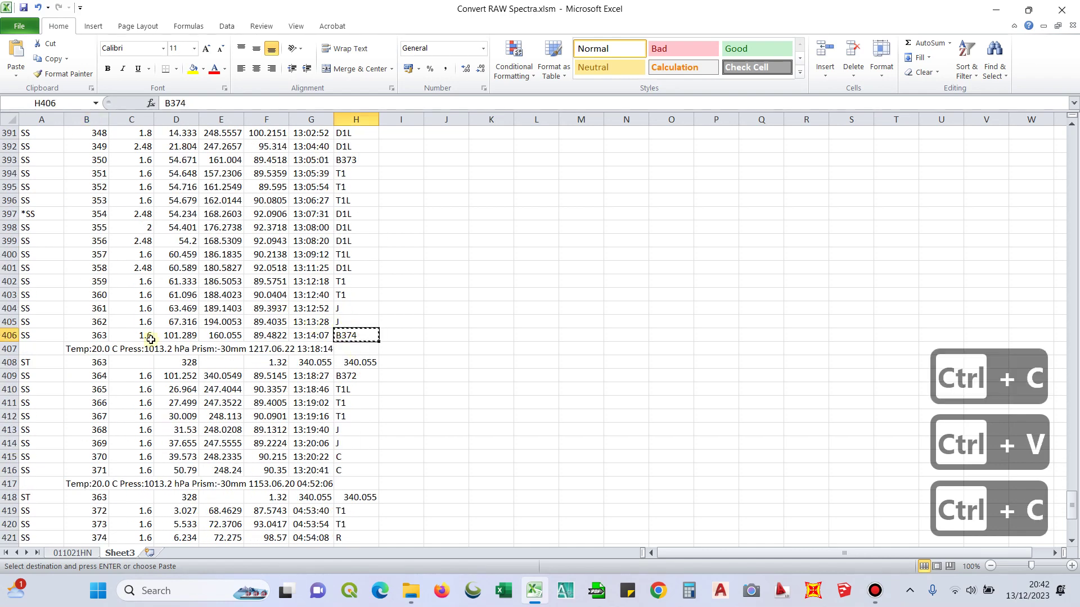
{"action": "left_click", "coordinate": [87, 362]}
{"action": "key", "text": "ctrl+v"}
Replace the station number in B418 with the point name B374 copied from H406.
{"action": "scroll", "coordinate": [237, 366], "scroll_direction": "down", "scroll_amount": 3}
{"action": "scroll", "coordinate": [238, 366], "scroll_direction": "down", "scroll_amount": 3}
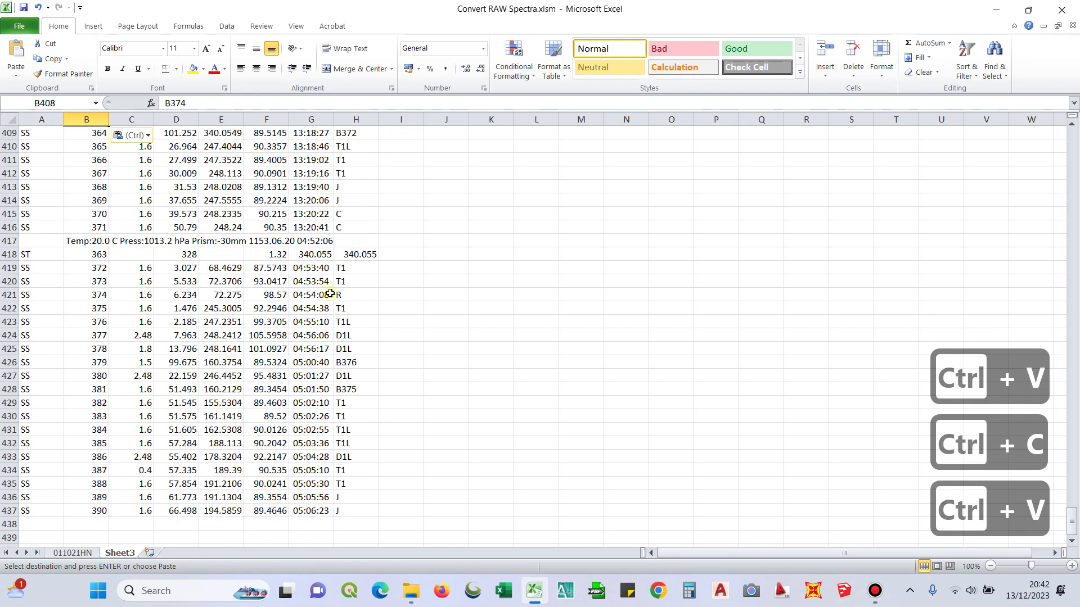
{"action": "scroll", "coordinate": [352, 229], "scroll_direction": "up", "scroll_amount": 4}
{"action": "left_click", "coordinate": [351, 254]}
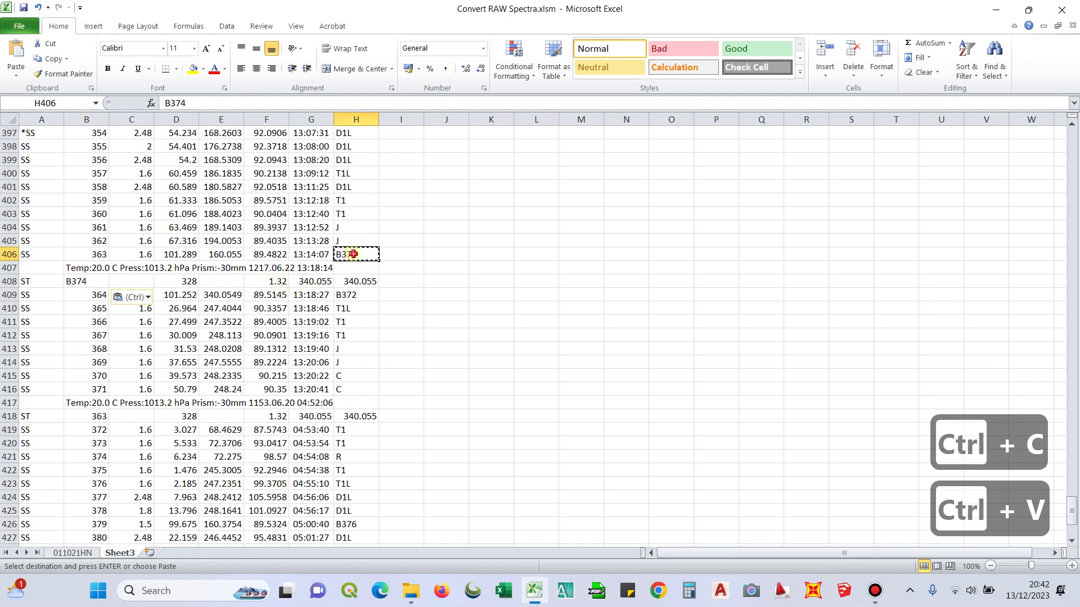
{"action": "key", "text": "ctrl+c"}
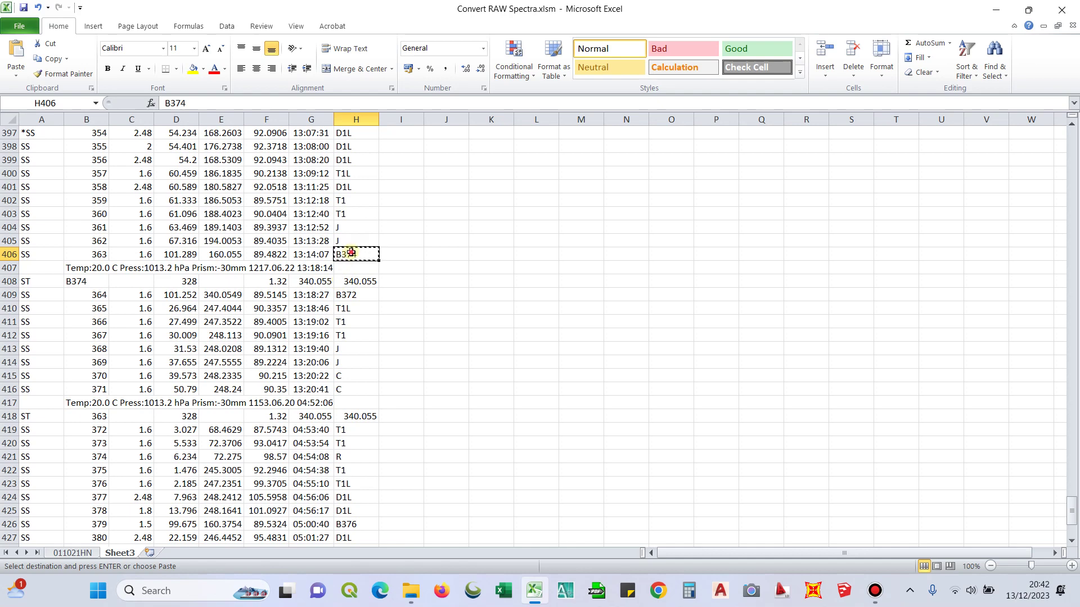
{"action": "key", "text": "ctrl+c"}
{"action": "left_click", "coordinate": [95, 419]}
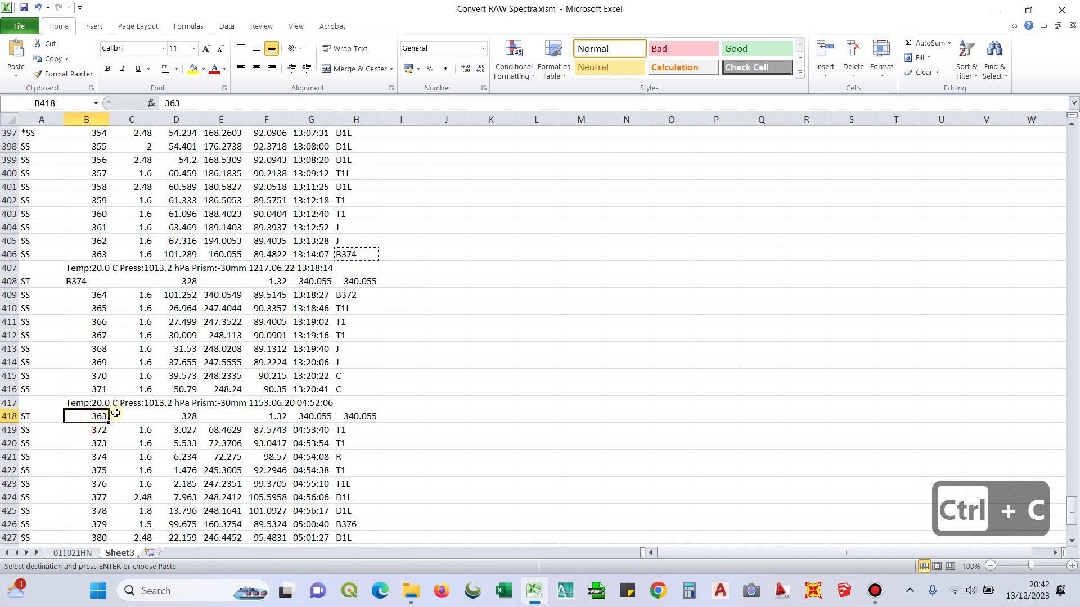
{"action": "key", "text": "ctrl+v"}
Save the workbook and return to cell A1 of the sheet.
{"action": "left_click", "coordinate": [411, 389]}
{"action": "key", "text": "ctrl+s"}
{"action": "scroll", "coordinate": [410, 389], "scroll_direction": "up", "scroll_amount": 17}
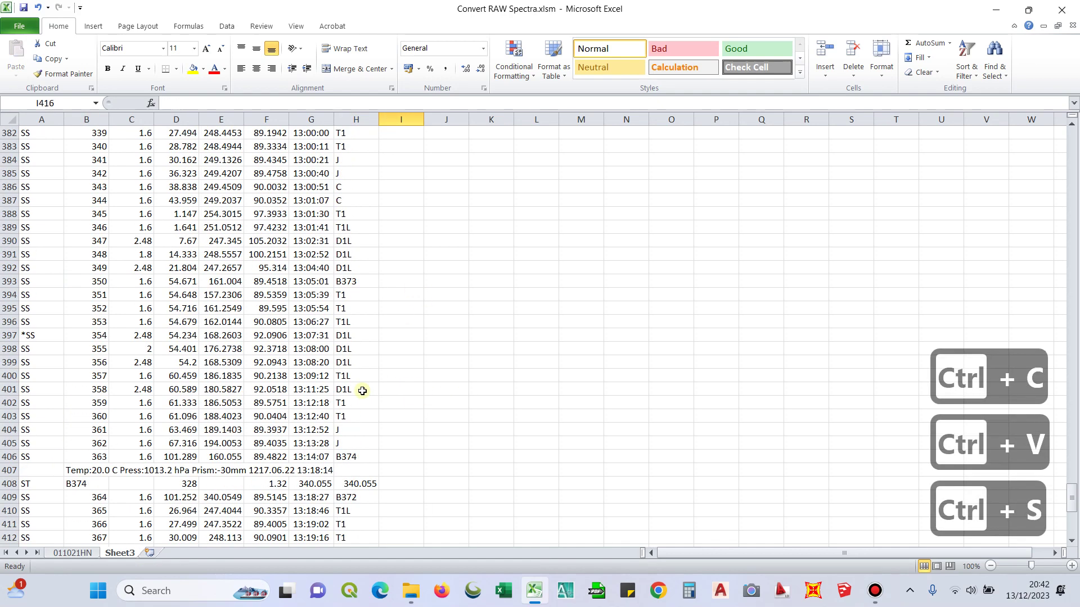
{"action": "key", "text": "ctrl+Home"}
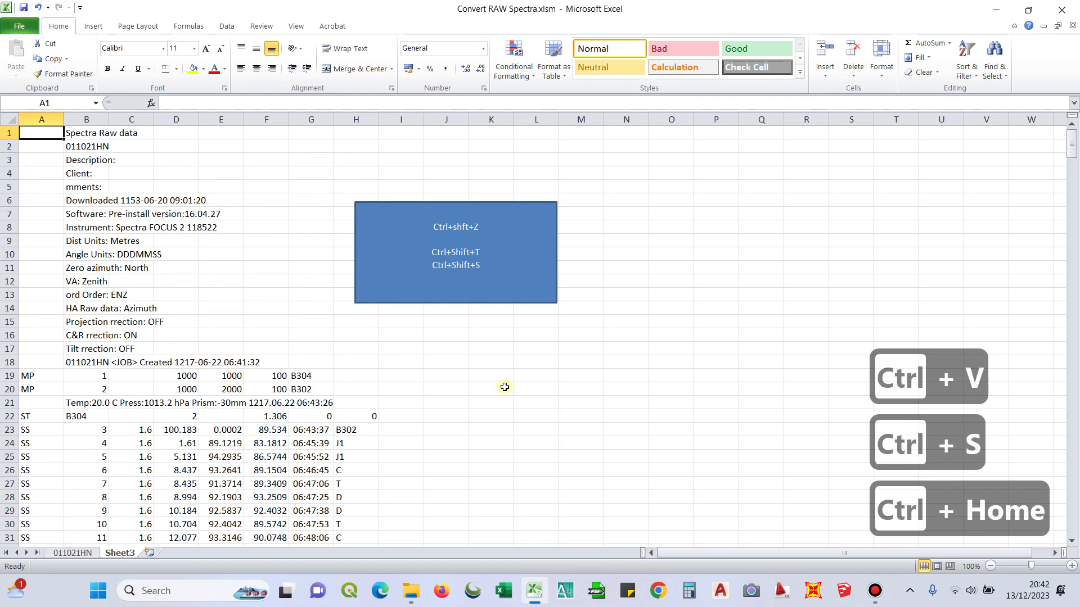
Run the readings conversion macro from the first station row, ST in A22, for station B304.
{"action": "scroll", "coordinate": [225, 403], "scroll_direction": "down", "scroll_amount": 2}
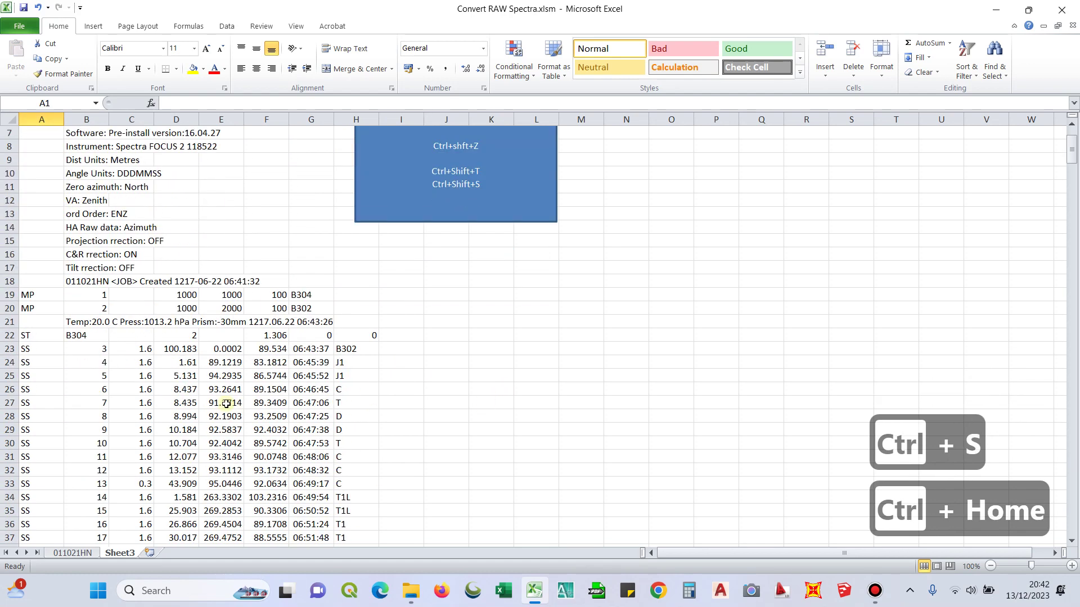
{"action": "left_click", "coordinate": [584, 332]}
{"action": "key", "text": "Down"}
{"action": "key", "text": "Left"}
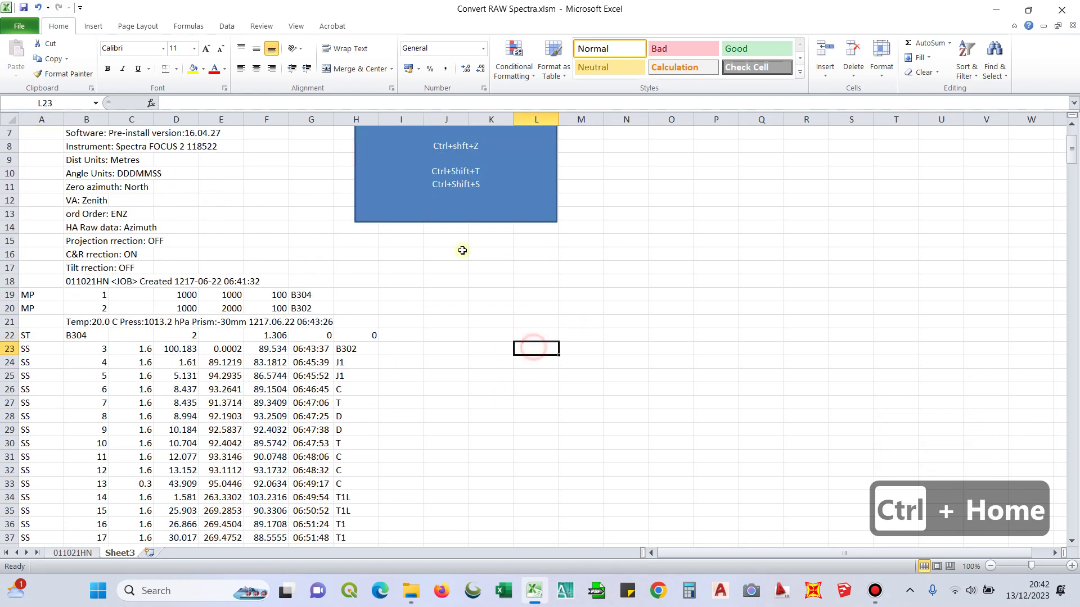
{"action": "left_click", "coordinate": [35, 335]}
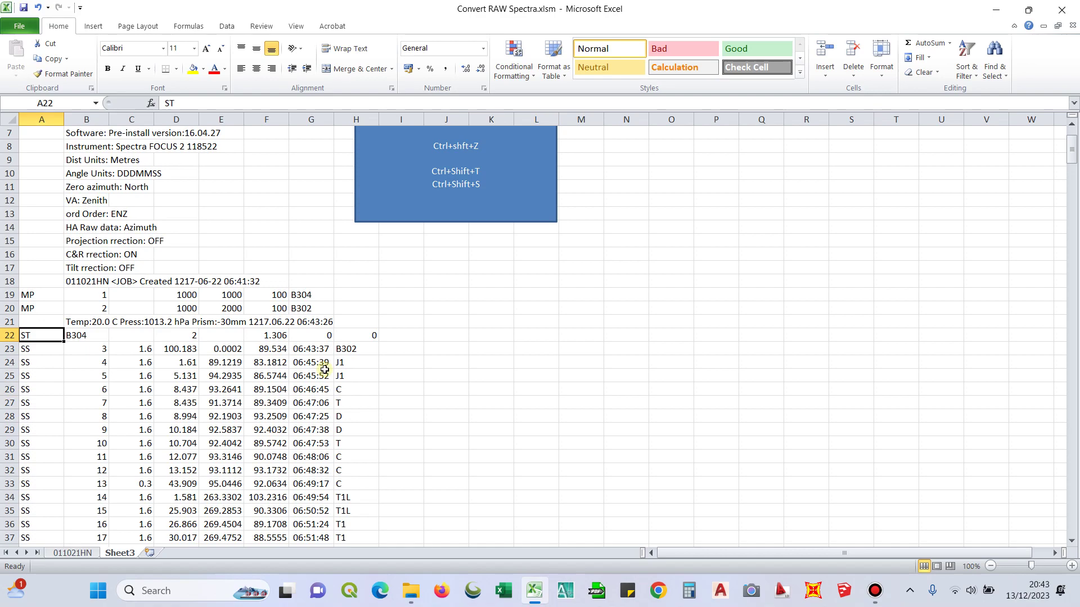
{"action": "key", "text": "ctrl+shift+t"}
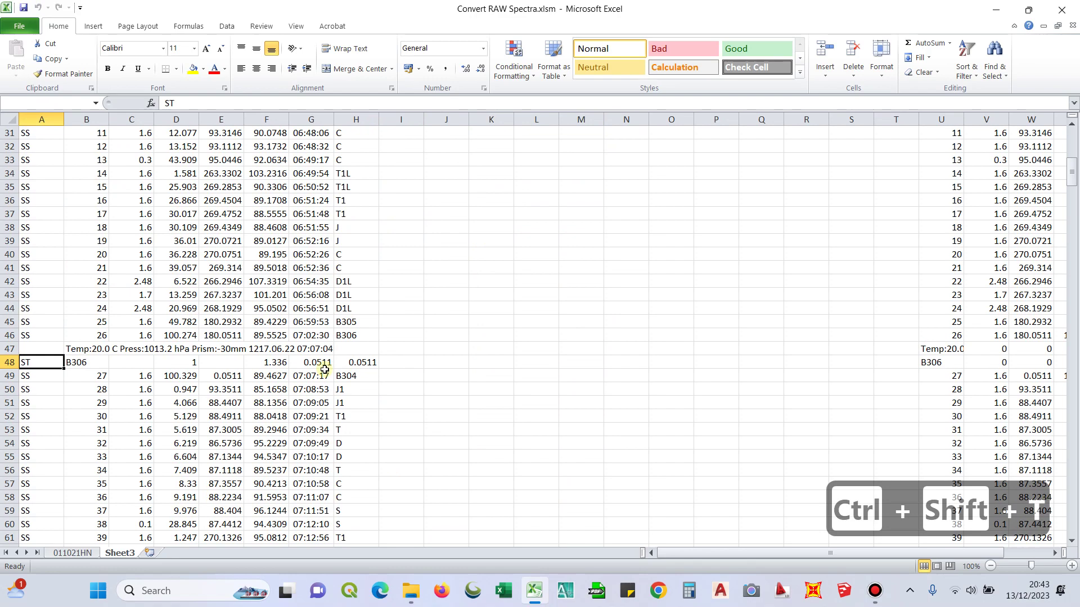
Run the station-header macro and the readings macro in turn for stations B306, B308 and B310 in rows 48, 76 and 110.
{"action": "key", "text": "ctrl+shift+s"}
{"action": "key", "text": "ctrl+shift+t"}
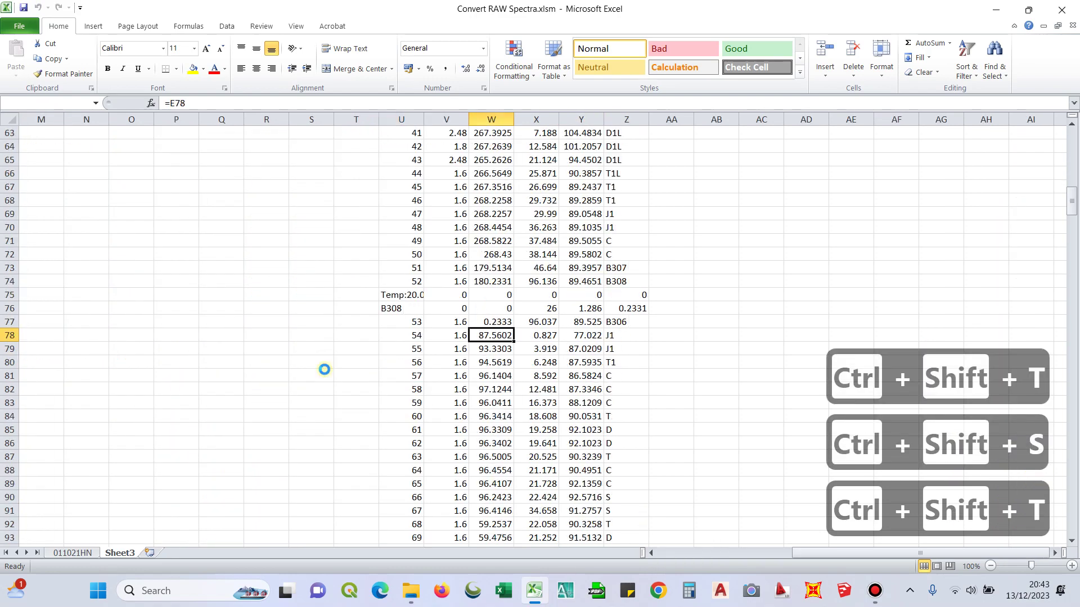
{"action": "key", "text": "ctrl+shift+s"}
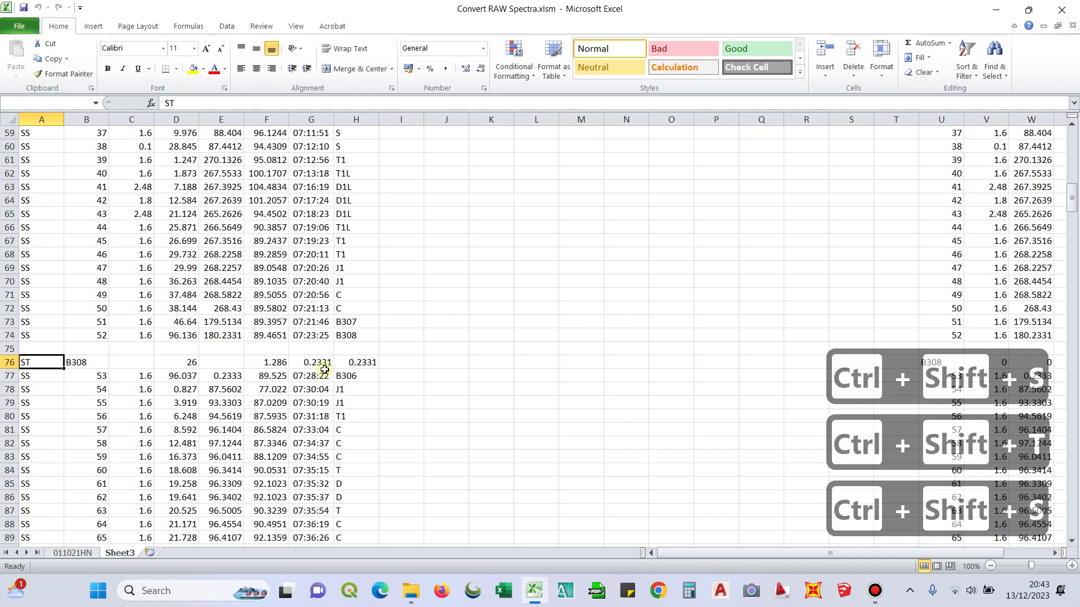
{"action": "key", "text": "ctrl+shift+t"}
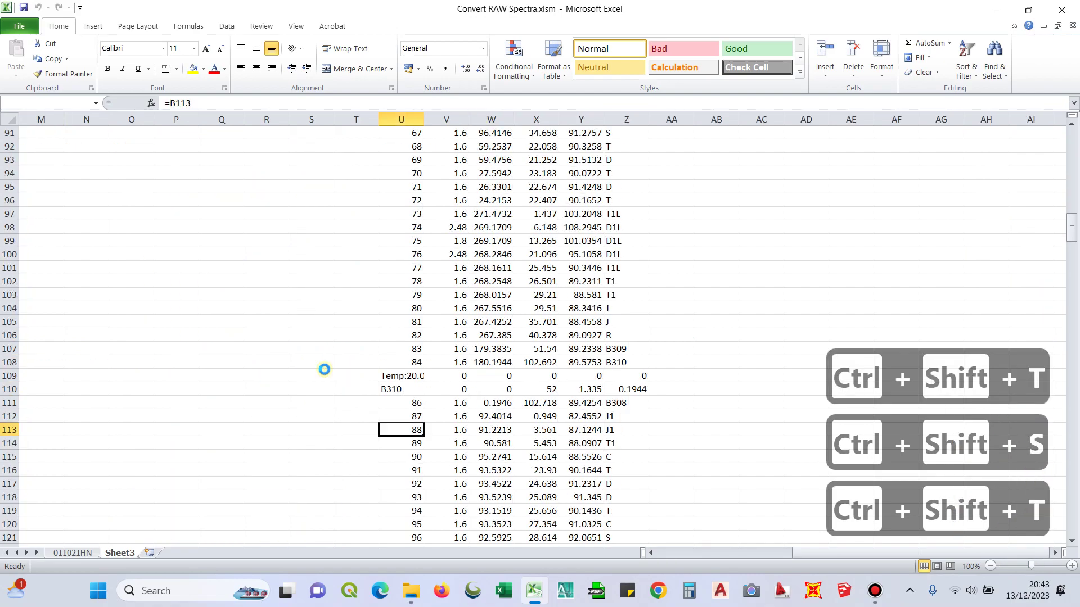
{"action": "key", "text": "ctrl+shift+s"}
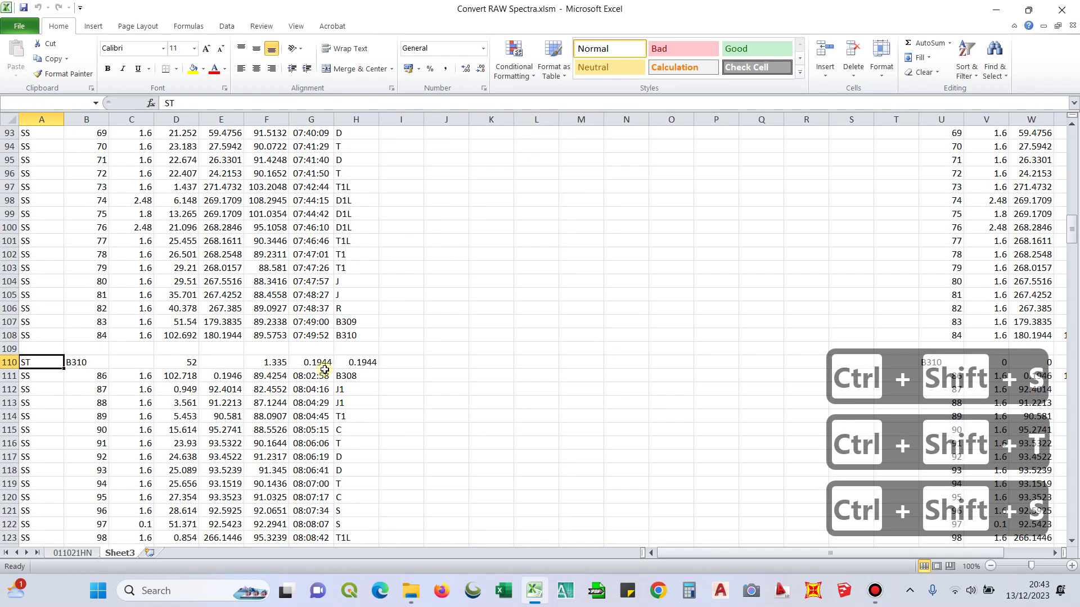
{"action": "key", "text": "ctrl+shift+t"}
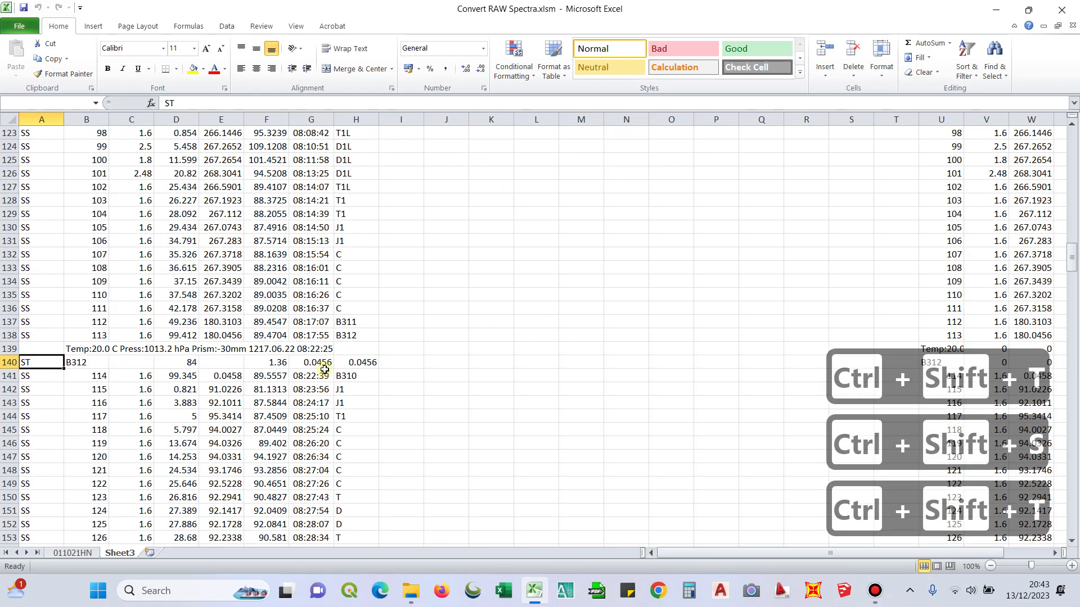
Run the station-header macro and the readings macro in turn for stations B312, B314 and B316 in rows 140, 172 and 195.
{"action": "key", "text": "ctrl+shift+s"}
{"action": "key", "text": "ctrl+shift+t"}
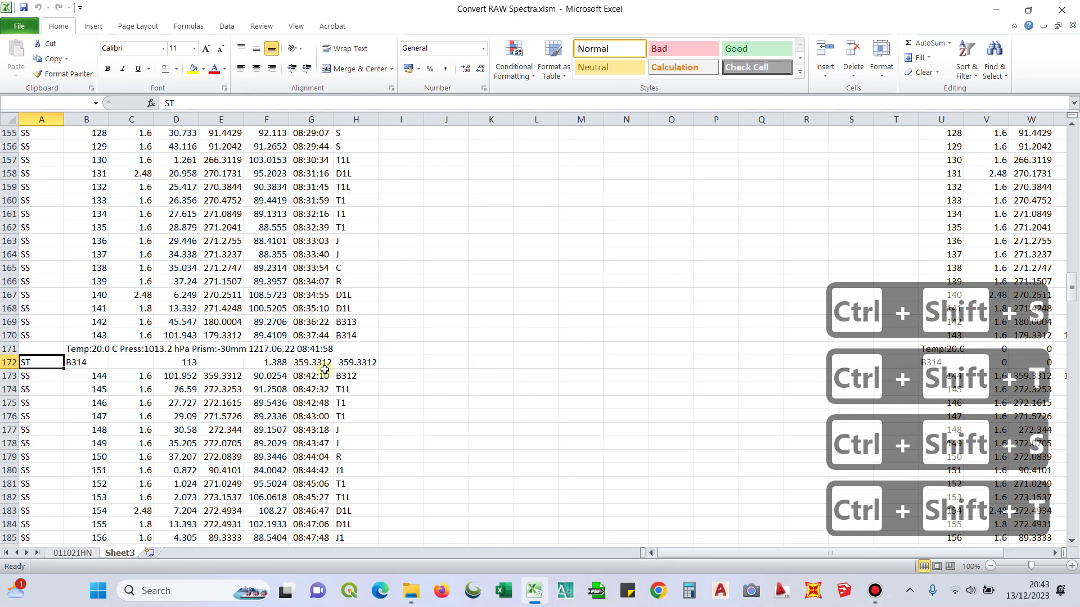
{"action": "key", "text": "ctrl+shift+s"}
{"action": "key", "text": "ctrl+shift+t"}
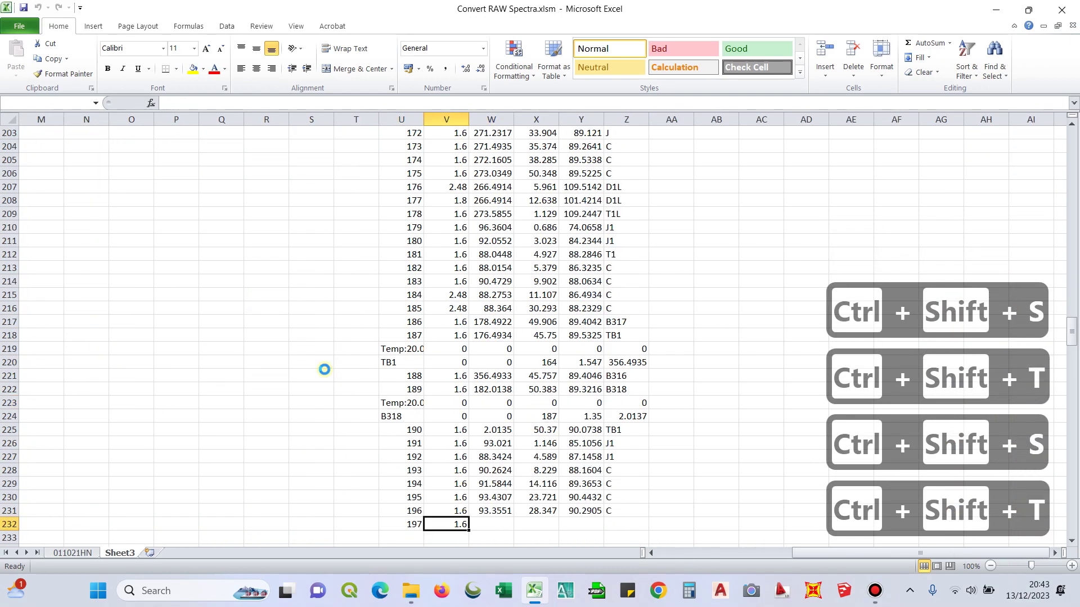
{"action": "key", "text": "ctrl+shift+s"}
{"action": "key", "text": "ctrl+shift+t"}
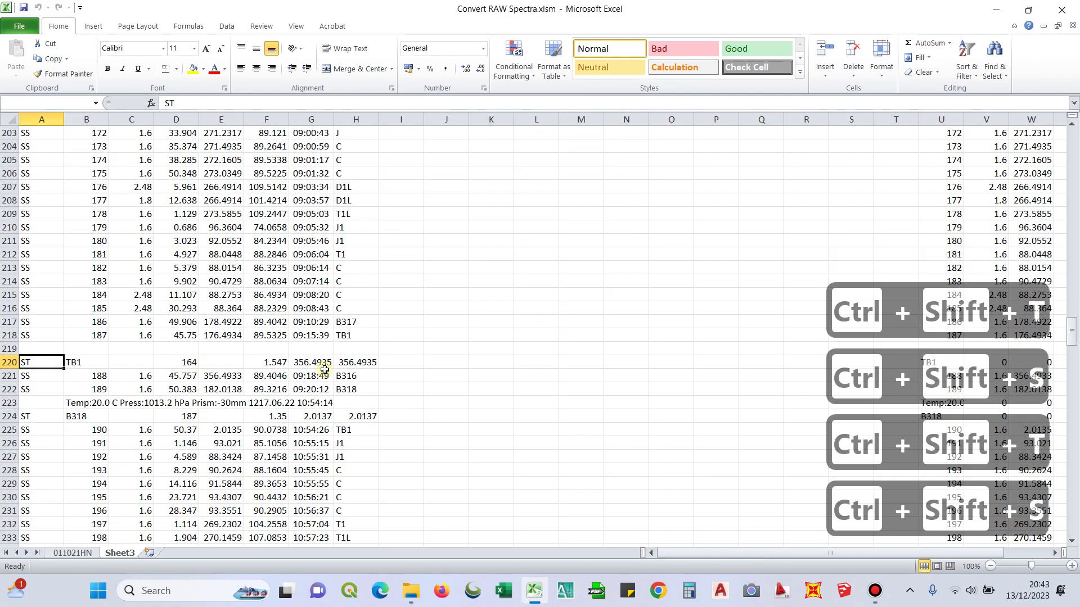
Run the station-header macro and the readings macro in turn for stations TB1, B318 and B366 in rows 220, 224 and 249.
{"action": "key", "text": "ctrl+shift+s"}
{"action": "key", "text": "ctrl+shift+t"}
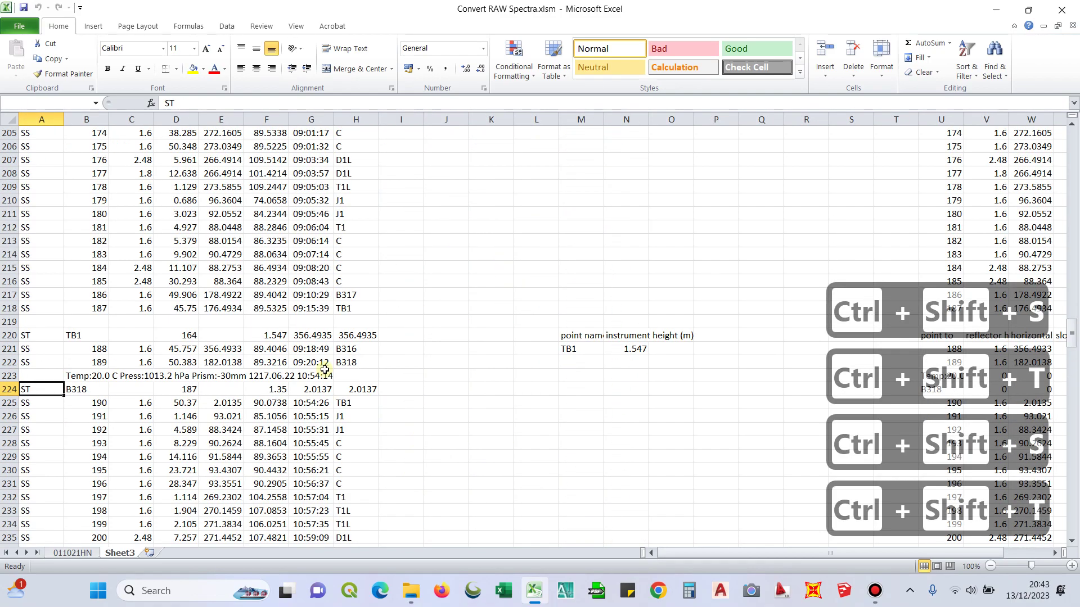
{"action": "key", "text": "ctrl+shift+s"}
{"action": "key", "text": "ctrl+shift+t"}
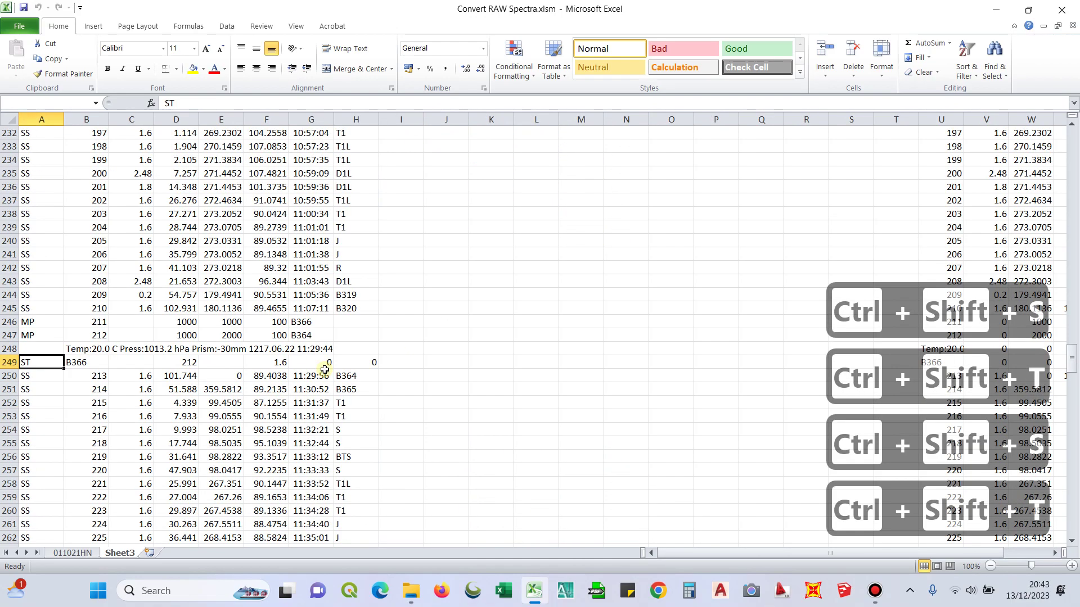
{"action": "key", "text": "ctrl+shift+s"}
{"action": "key", "text": "ctrl+shift+t"}
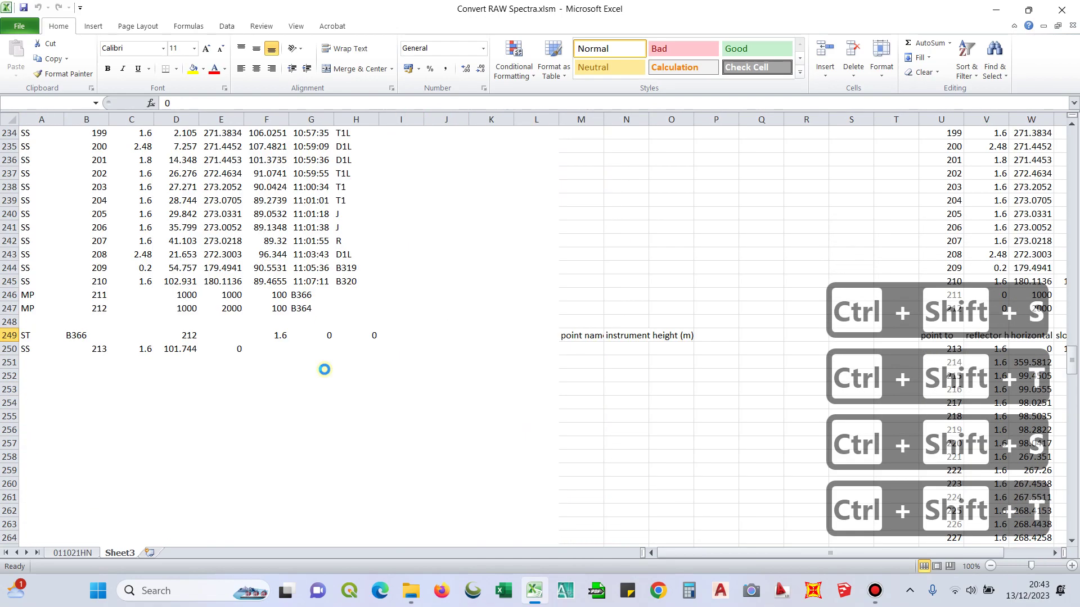
Run the station-header macro and the readings macro in turn for stations B368 and B370 in rows 294 and 331.
{"action": "key", "text": "ctrl+shift+s"}
{"action": "key", "text": "ctrl+shift+t"}
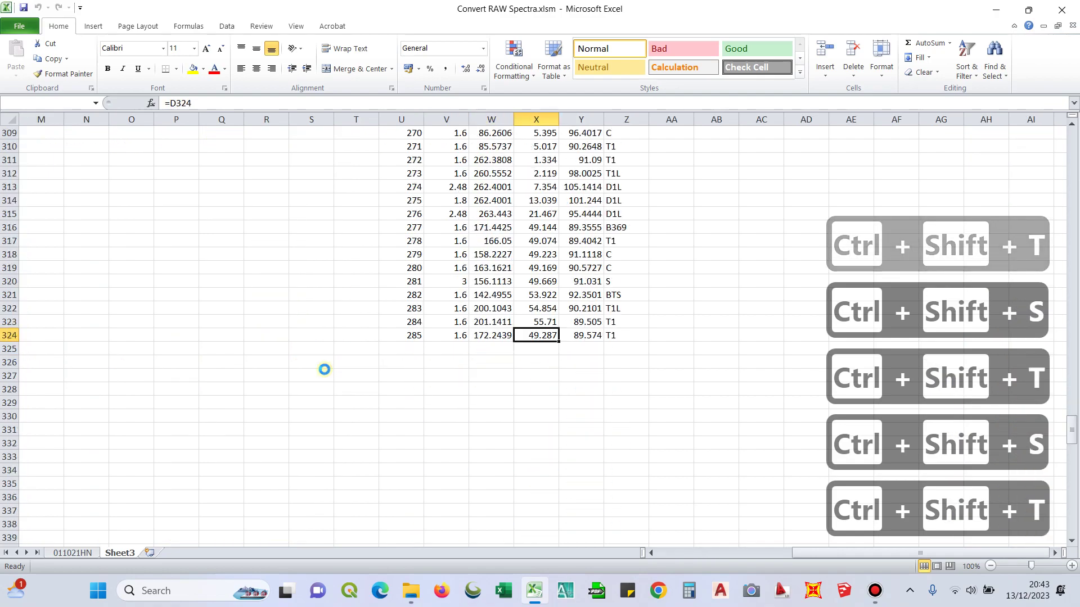
{"action": "key", "text": "ctrl+shift+s"}
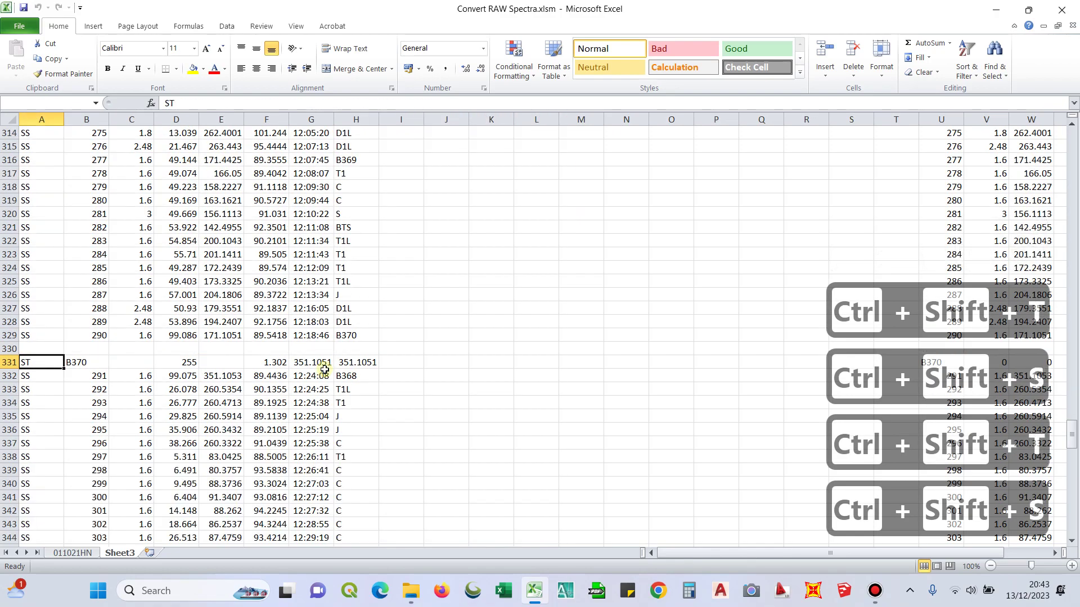
{"action": "key", "text": "ctrl+shift+t"}
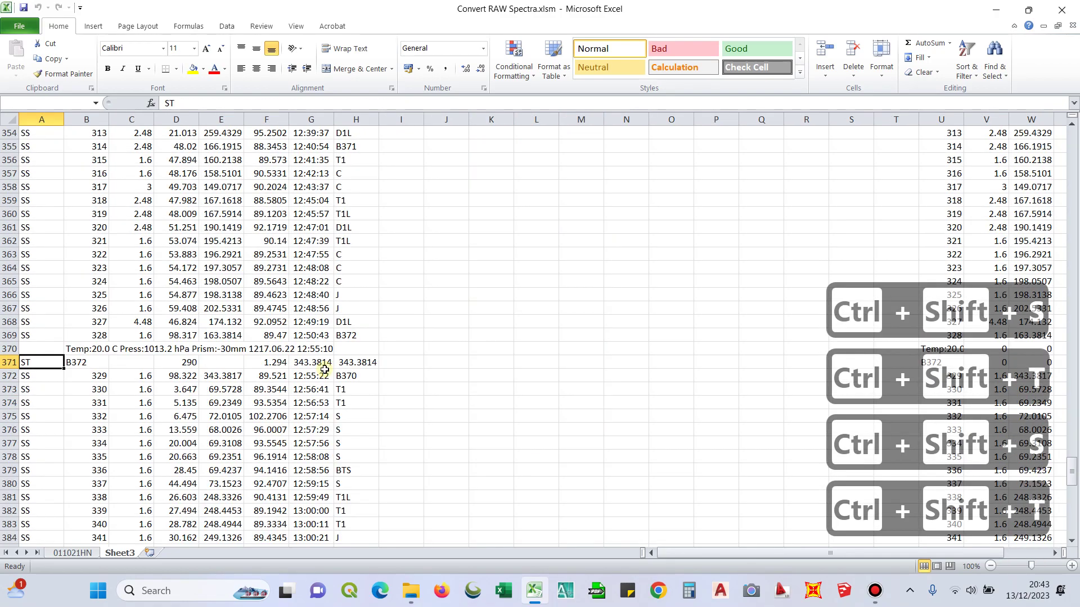
Run the station-header macro and the readings macro in turn for station B372 in row 371 and both B374 stations in rows 408 and 418.
{"action": "key", "text": "ctrl+shift+s"}
{"action": "key", "text": "ctrl+shift+t"}
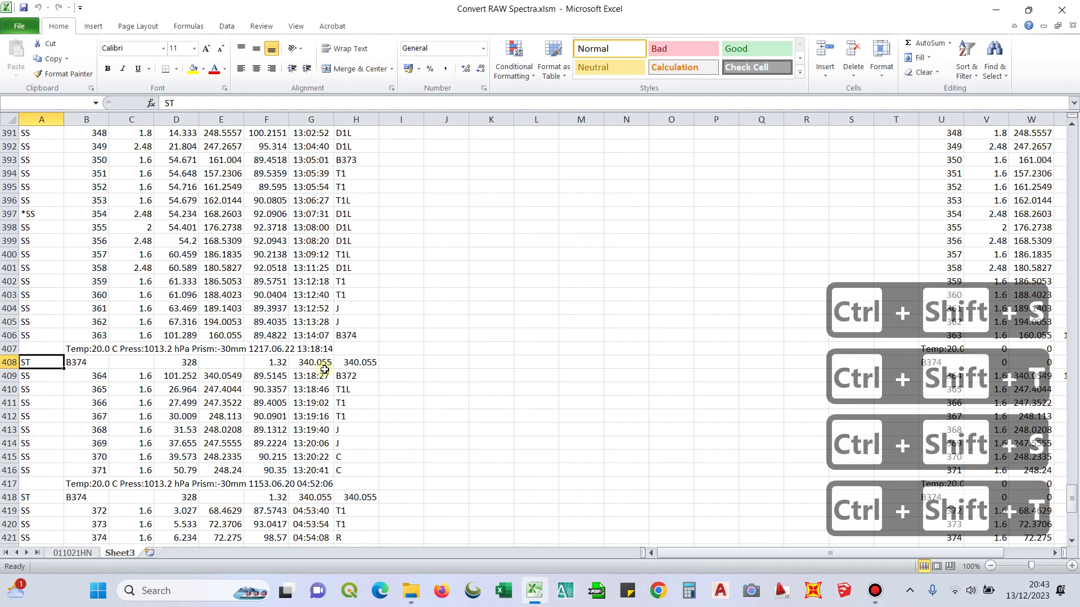
{"action": "key", "text": "ctrl+shift+s"}
{"action": "key", "text": "ctrl+shift+t"}
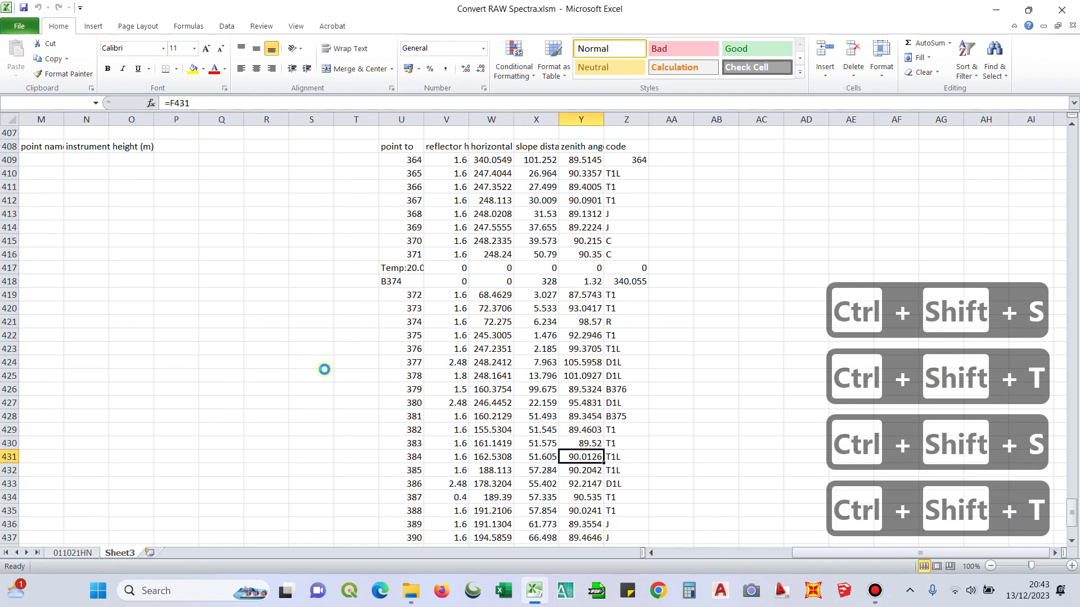
{"action": "key", "text": "ctrl+shift+t"}
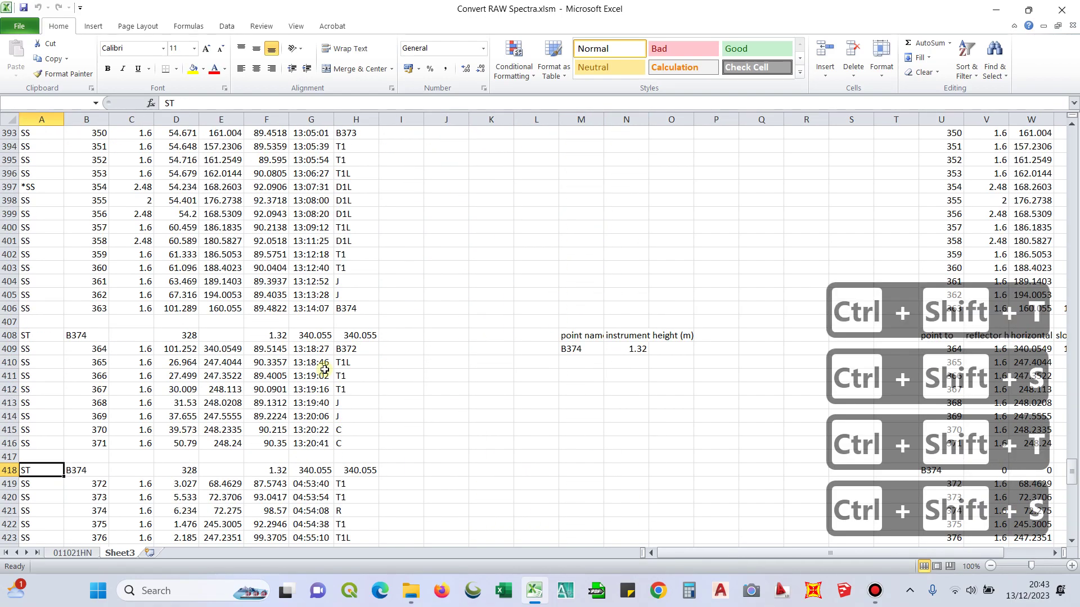
{"action": "key", "text": "ctrl+shift+t"}
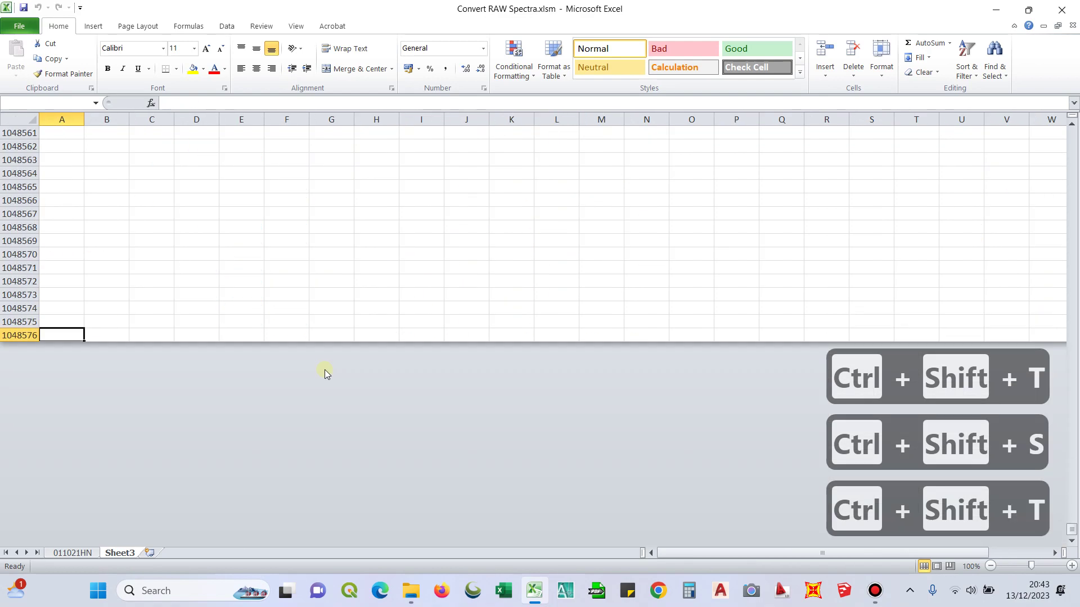
{"action": "key", "text": "ctrl+shift+s"}
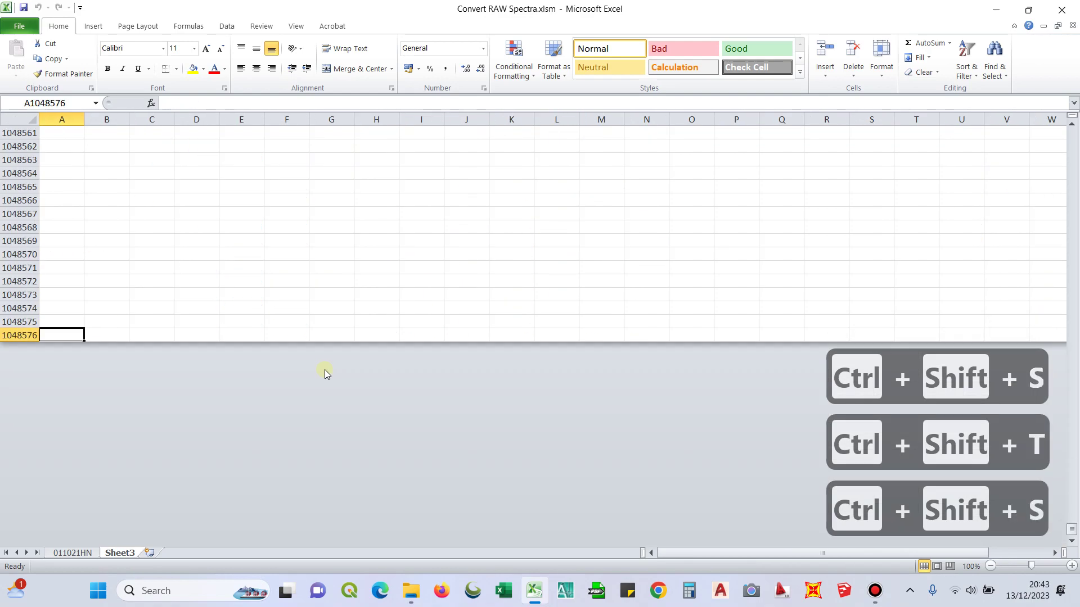
Delete all sheet rows from row 438 down, below the last survey reading.
{"action": "key", "text": "ctrl+Up"}
{"action": "scroll", "coordinate": [705, 320], "scroll_direction": "up", "scroll_amount": 2}
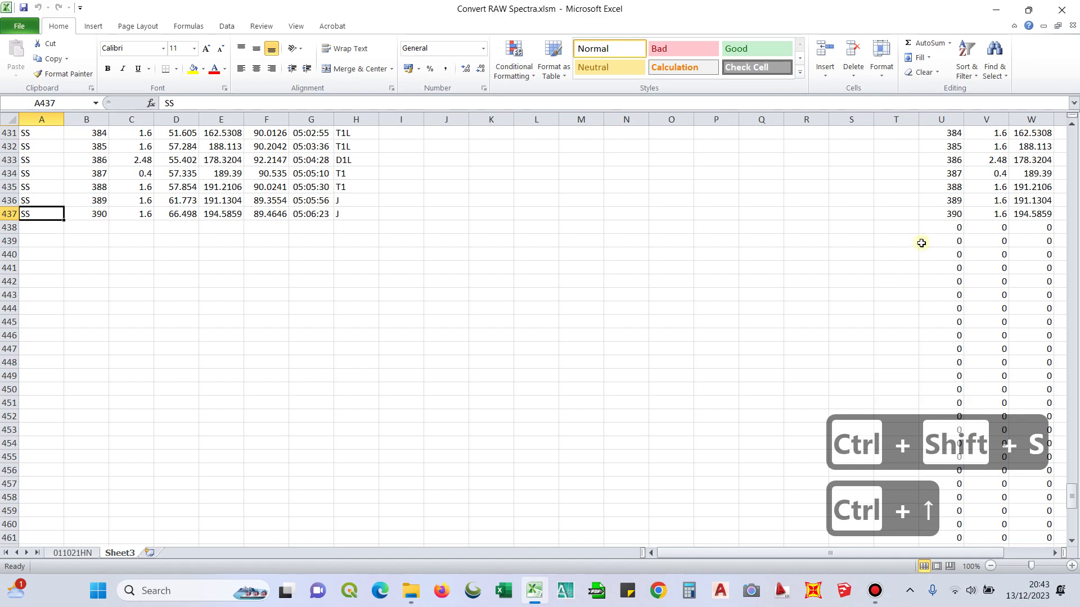
{"action": "left_click", "coordinate": [903, 228]}
{"action": "left_click", "coordinate": [910, 226]}
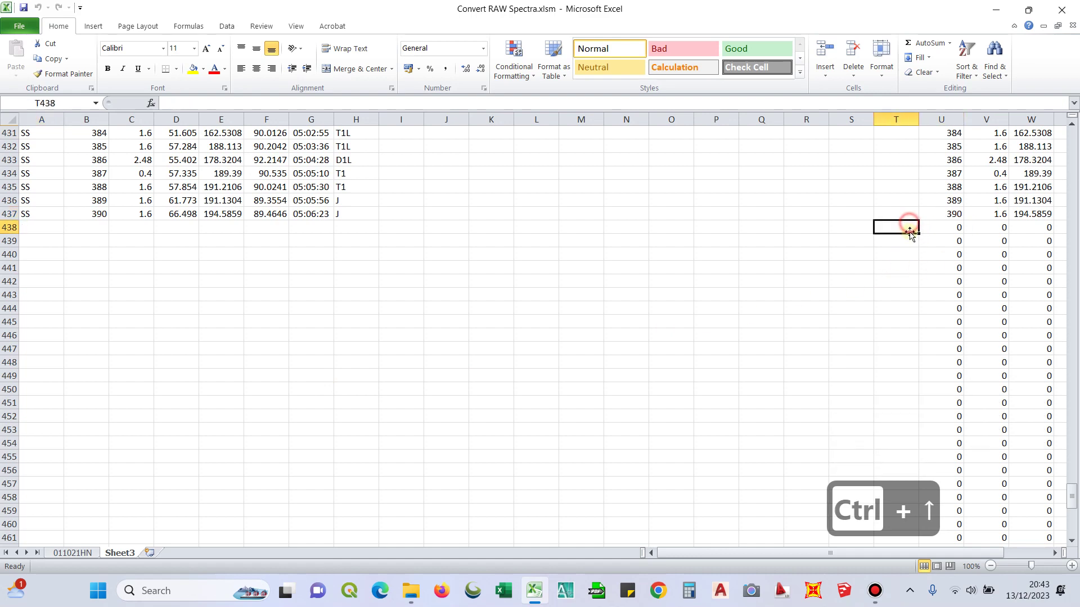
{"action": "key", "text": "ctrl+shift+Down"}
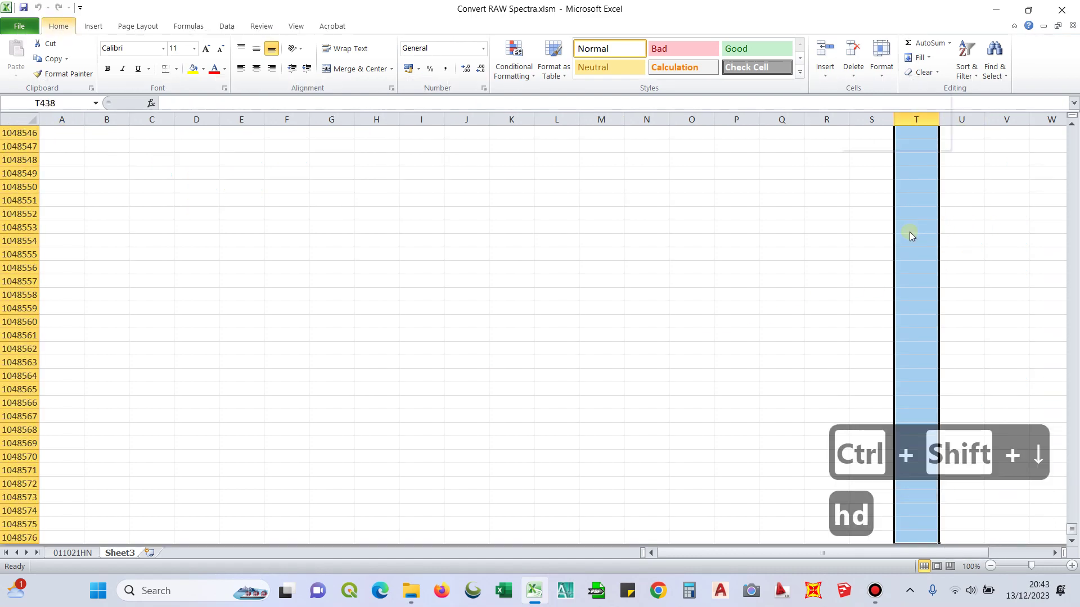
{"action": "key", "text": "r"}
{"action": "scroll", "coordinate": [663, 313], "scroll_direction": "up", "scroll_amount": 6}
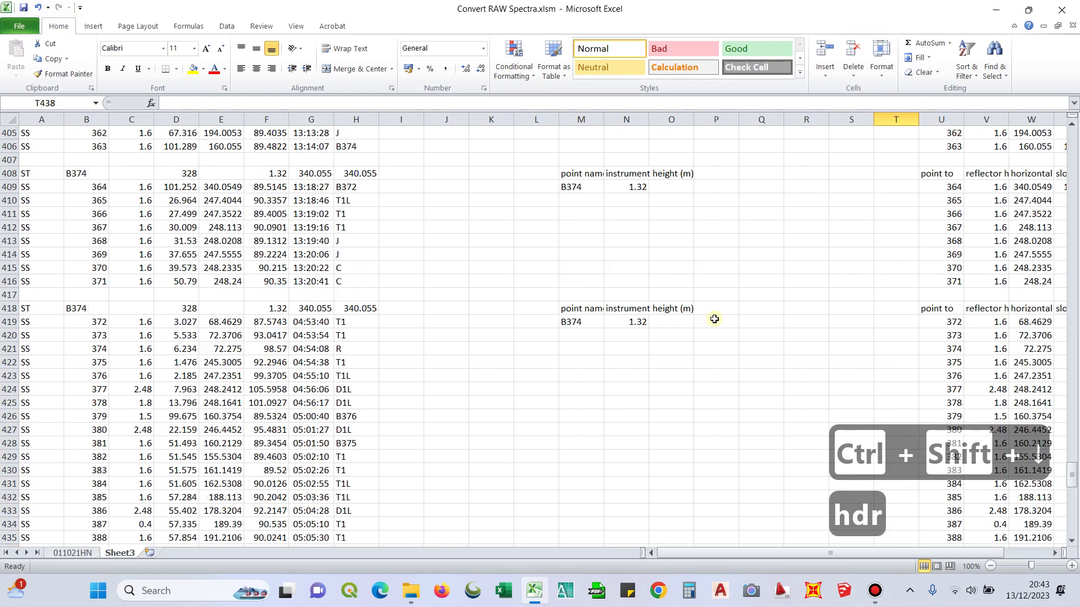
Examine the first station's converted block, comparing the formulas in code cells Z23 and Z24 and point name cell M23.
{"action": "key", "text": "ctrl+Home"}
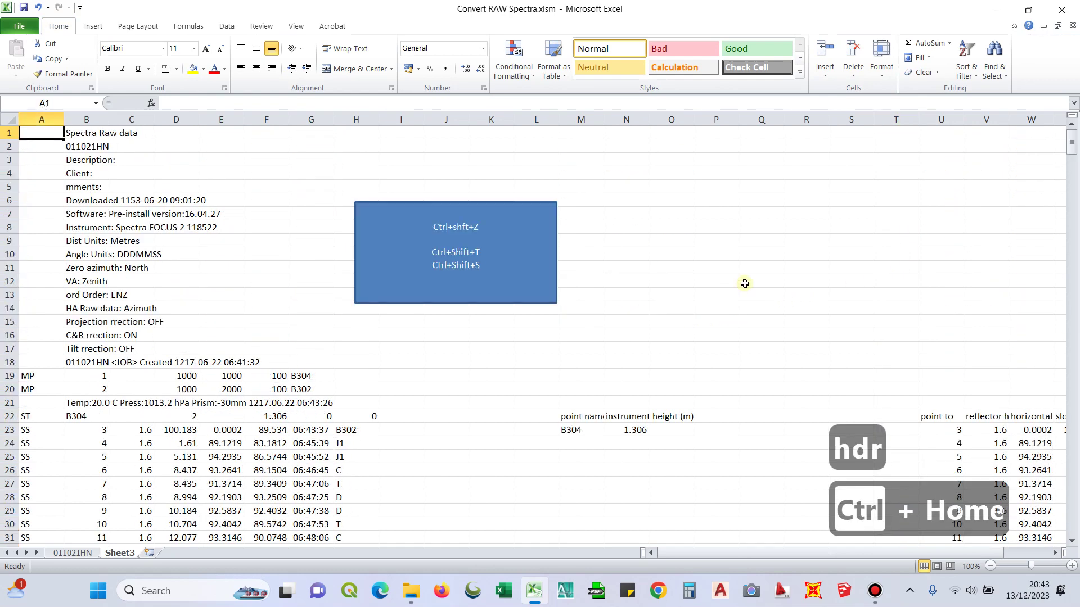
{"action": "scroll", "coordinate": [698, 554], "scroll_direction": "right", "scroll_amount": 1}
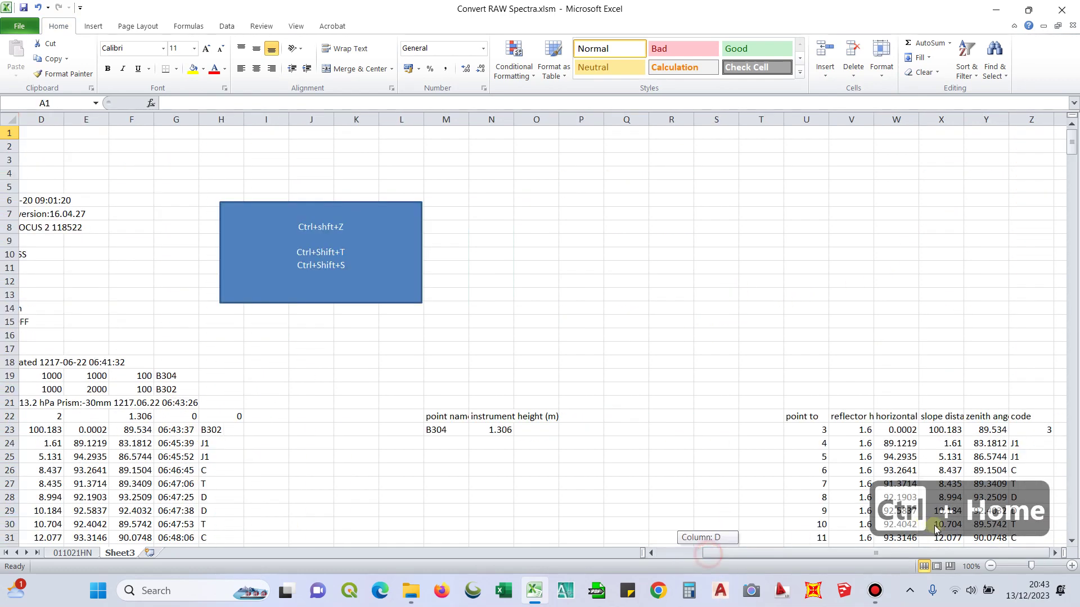
{"action": "scroll", "coordinate": [902, 334], "scroll_direction": "down", "scroll_amount": 4}
{"action": "scroll", "coordinate": [902, 335], "scroll_direction": "up", "scroll_amount": 1}
{"action": "scroll", "coordinate": [899, 372], "scroll_direction": "down", "scroll_amount": 2}
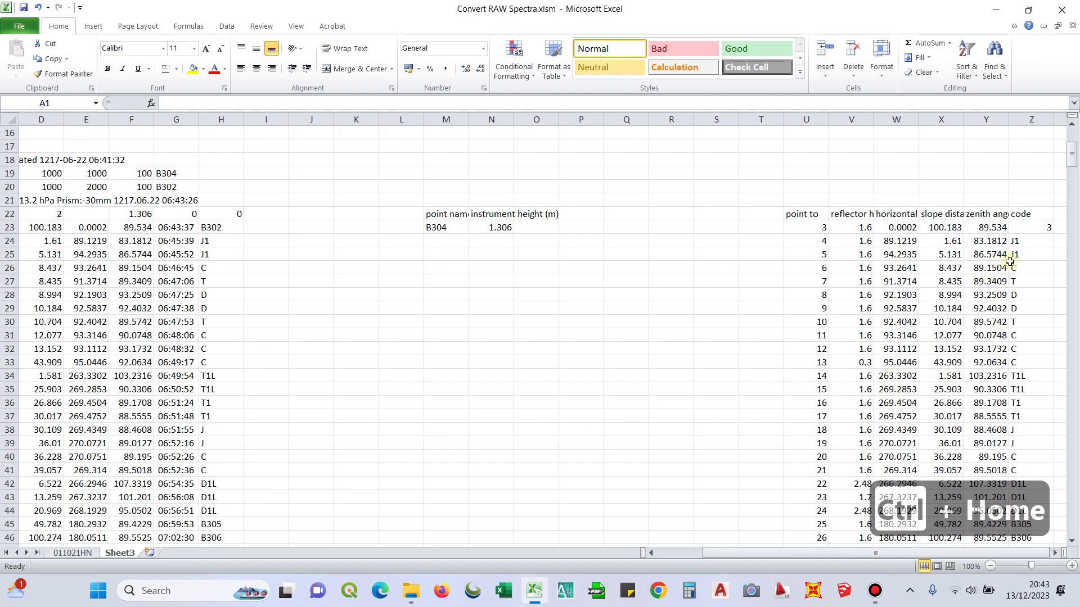
{"action": "left_click", "coordinate": [1024, 237]}
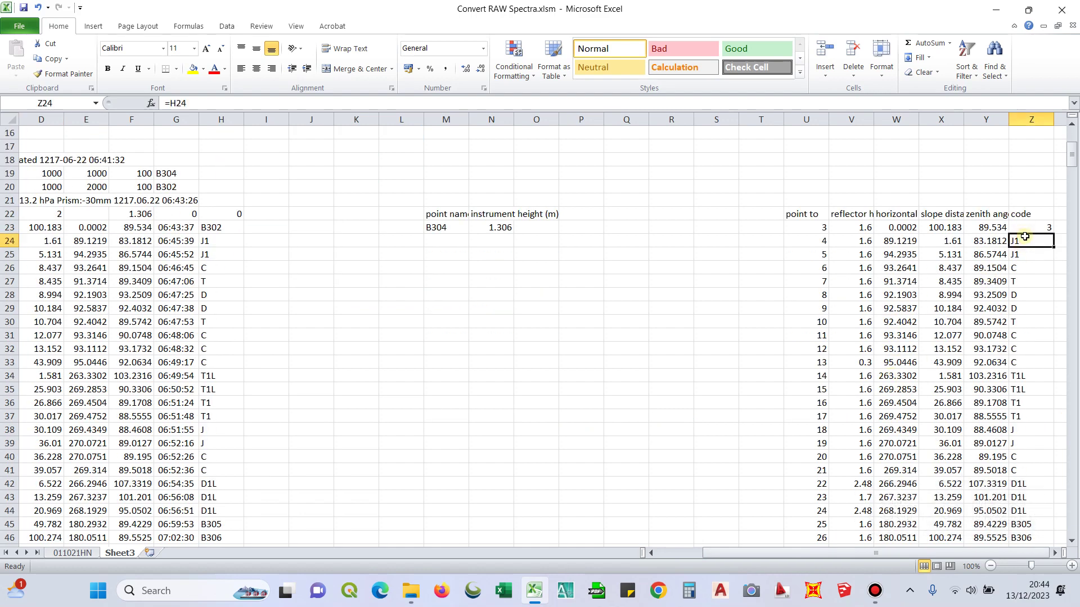
{"action": "left_click", "coordinate": [1033, 225]}
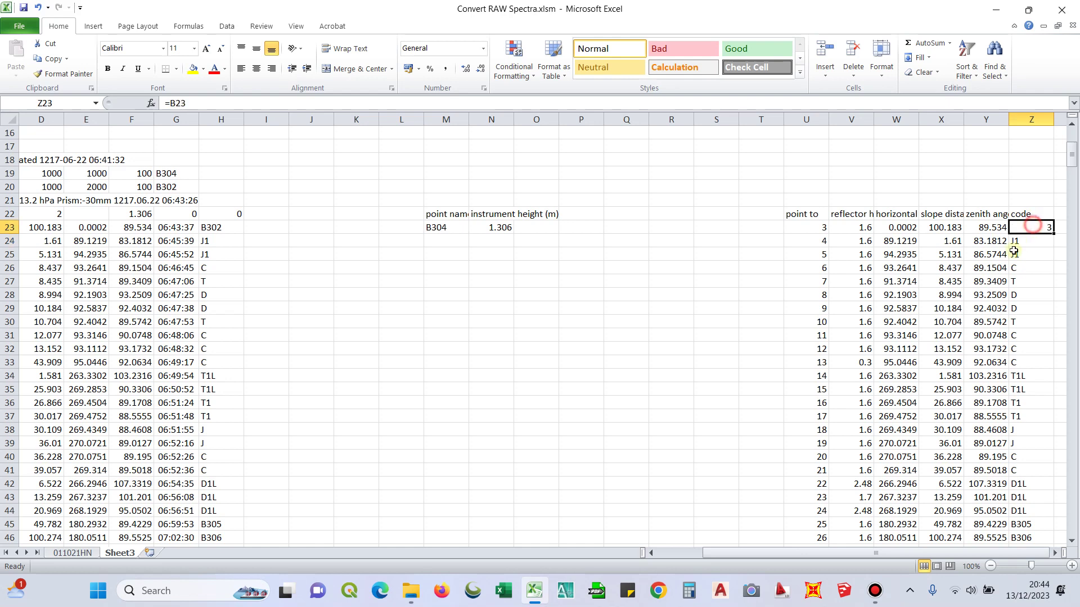
{"action": "left_click", "coordinate": [1034, 226]}
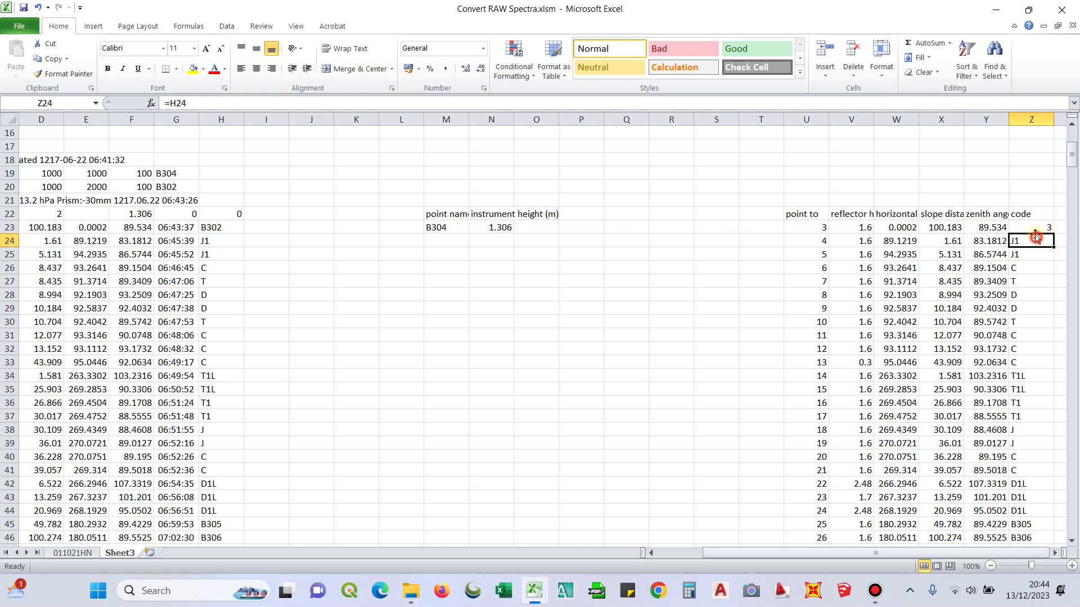
{"action": "left_click", "coordinate": [437, 225]}
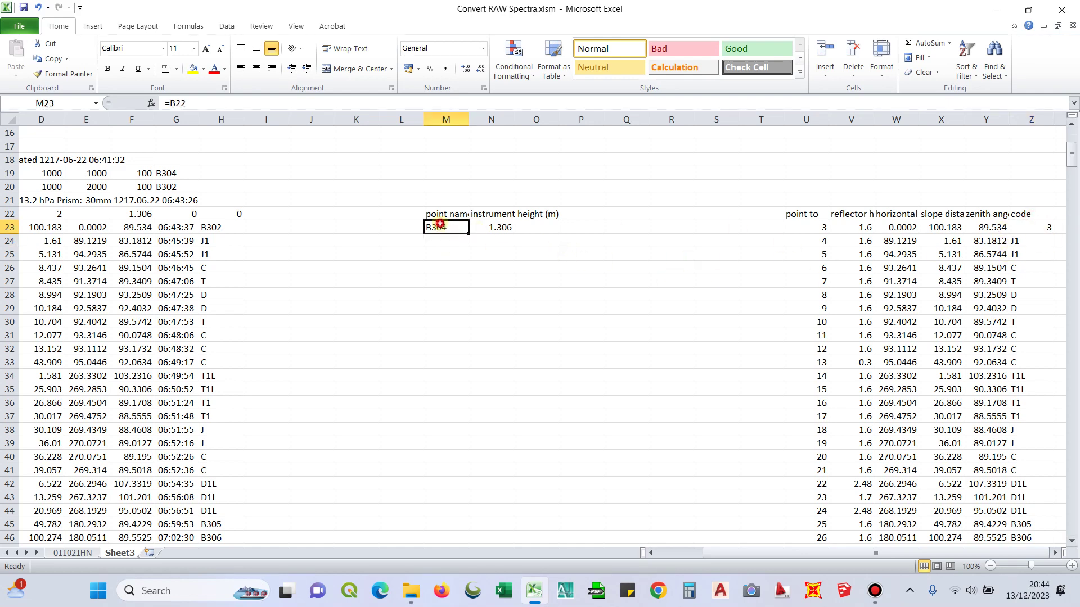
Trace which source cells the formulas in code cells Z23 and Z24 refer to, leaving both formulas as they are.
{"action": "left_click", "coordinate": [1046, 226]}
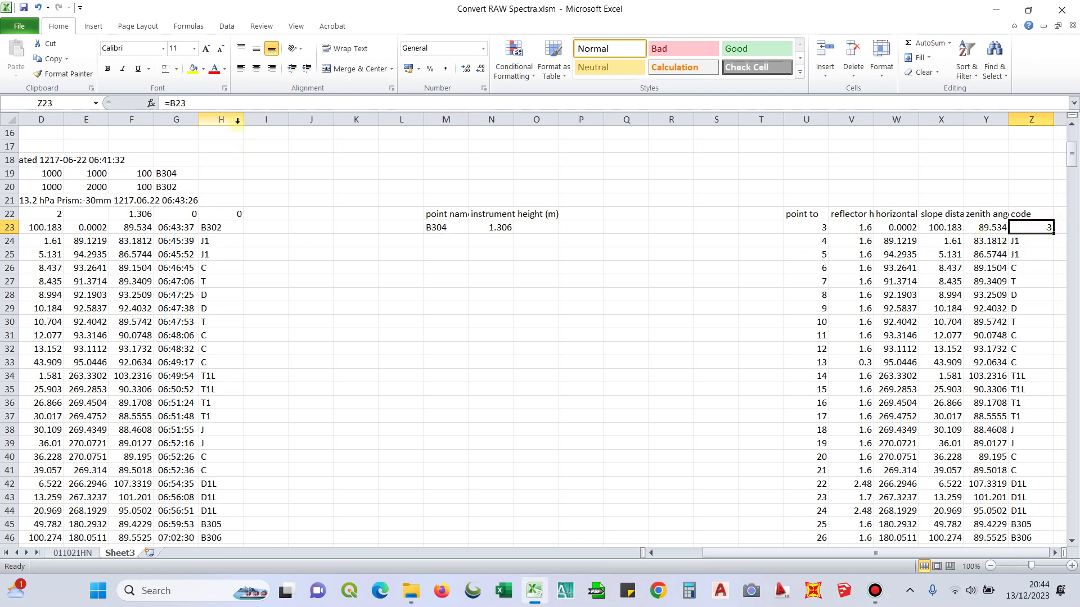
{"action": "key", "text": "F2"}
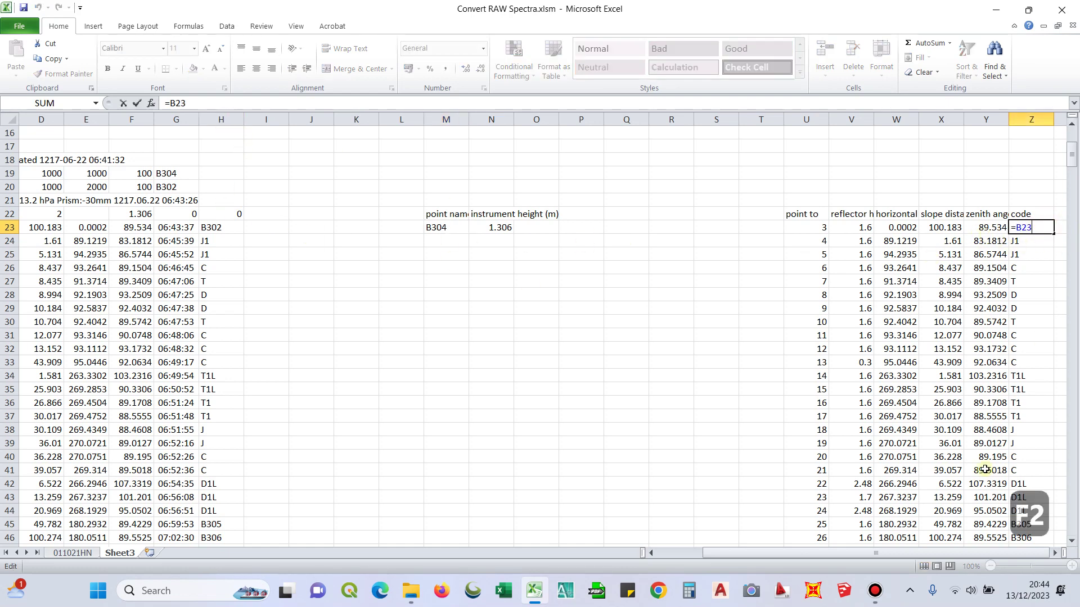
{"action": "left_click_drag", "start_coordinate": [821, 553], "coordinate": [745, 553]}
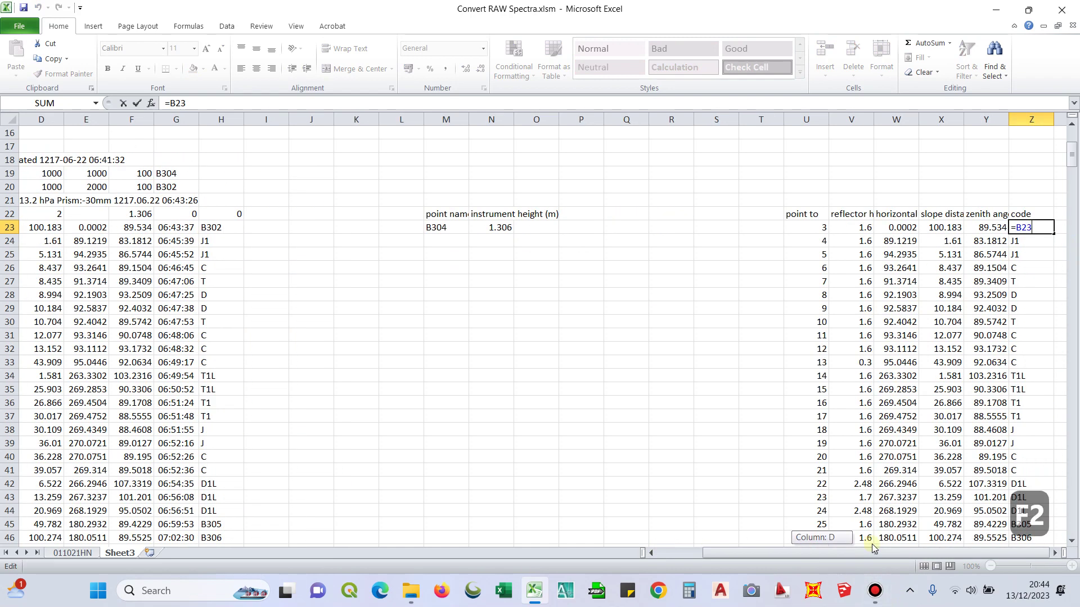
{"action": "left_click", "coordinate": [1021, 119]}
{"action": "left_click", "coordinate": [1033, 239]}
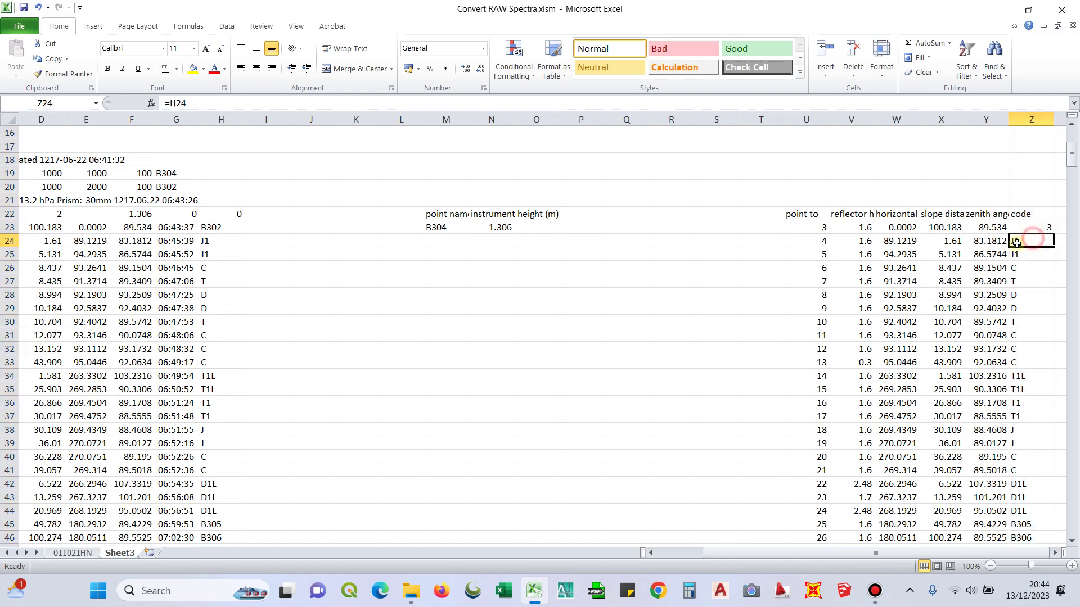
{"action": "key", "text": "F2"}
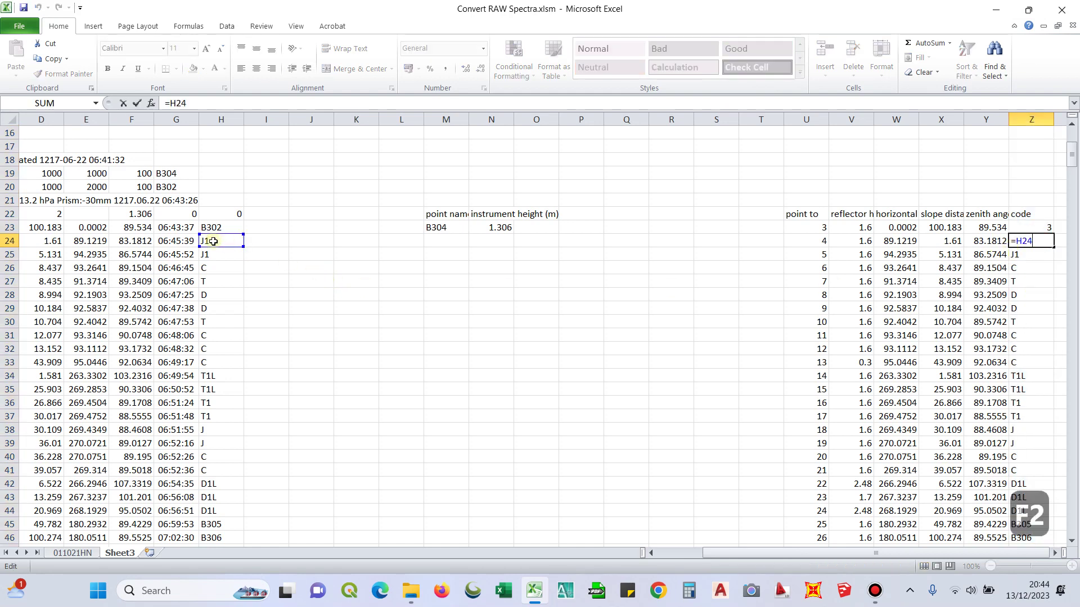
{"action": "key", "text": "Escape"}
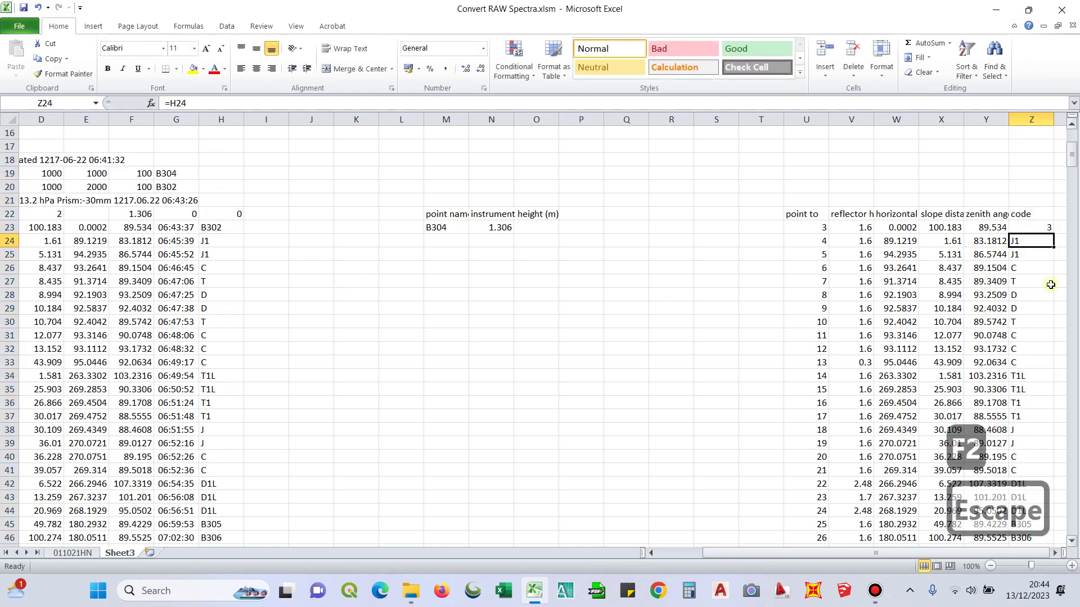
{"action": "left_click", "coordinate": [1040, 282]}
{"action": "key", "text": "Escape"}
{"action": "left_click", "coordinate": [1036, 231]}
Replace every B with H in the formulas of column Z so that the first code cell of each station reads from column H.
{"action": "left_click", "coordinate": [1027, 120]}
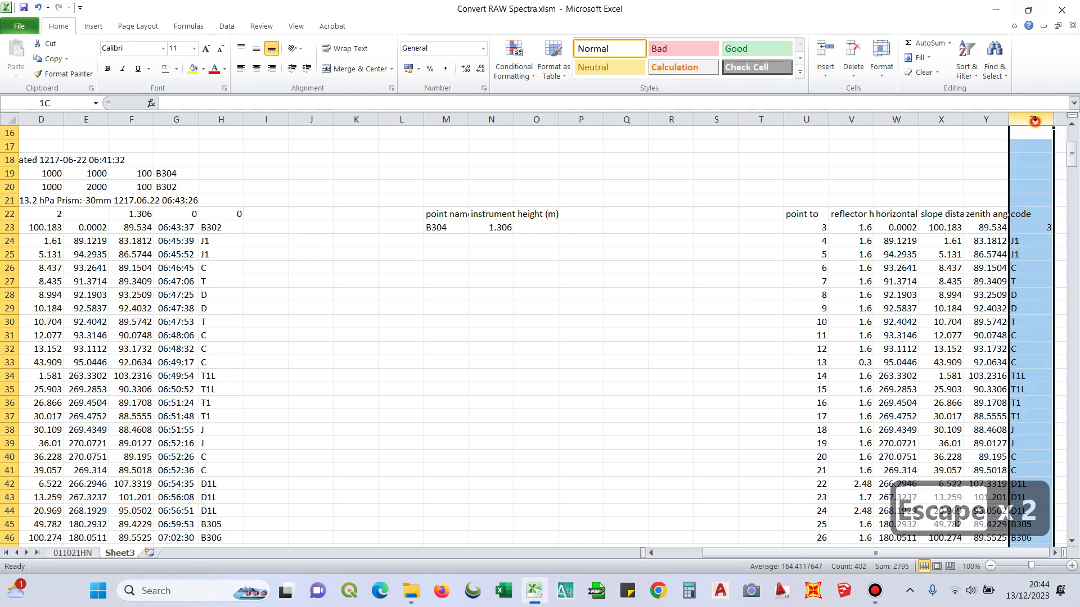
{"action": "key", "text": "ctrl+f"}
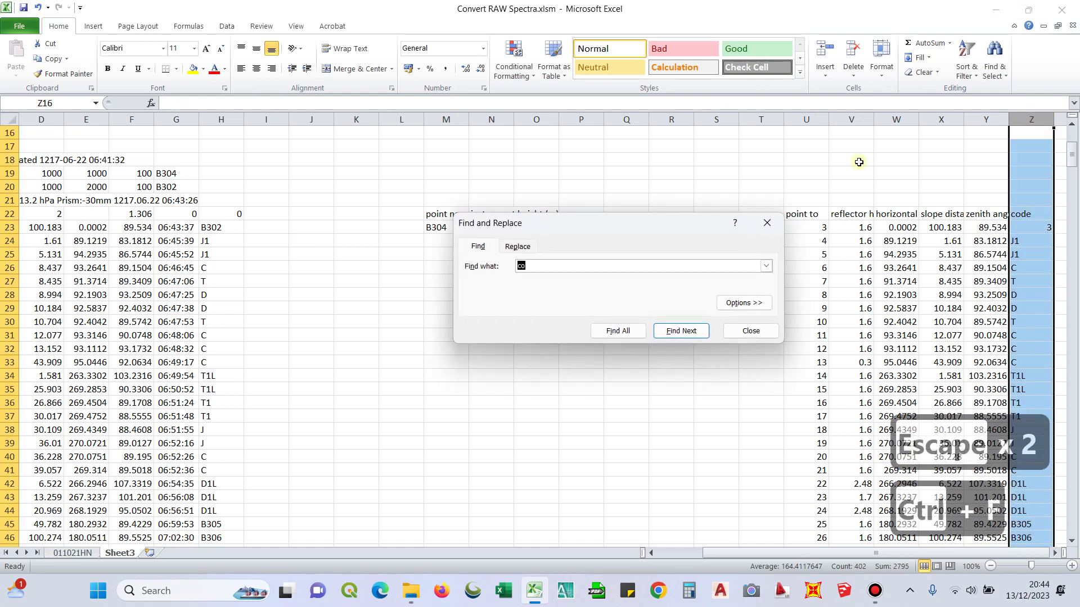
{"action": "left_click", "coordinate": [518, 247]}
{"action": "double_click", "coordinate": [541, 268]}
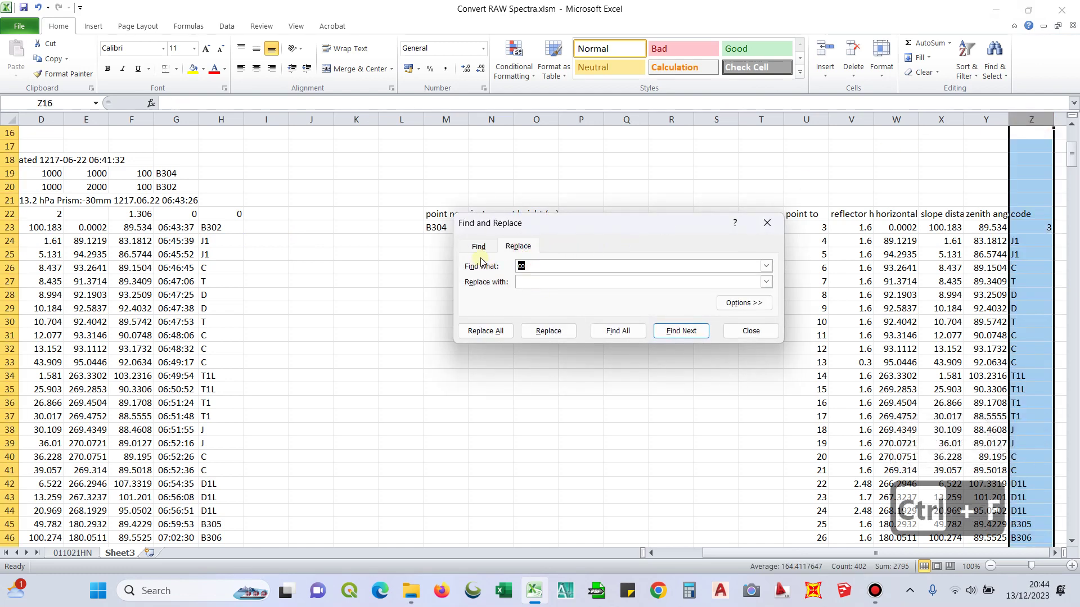
{"action": "type", "text": "B"}
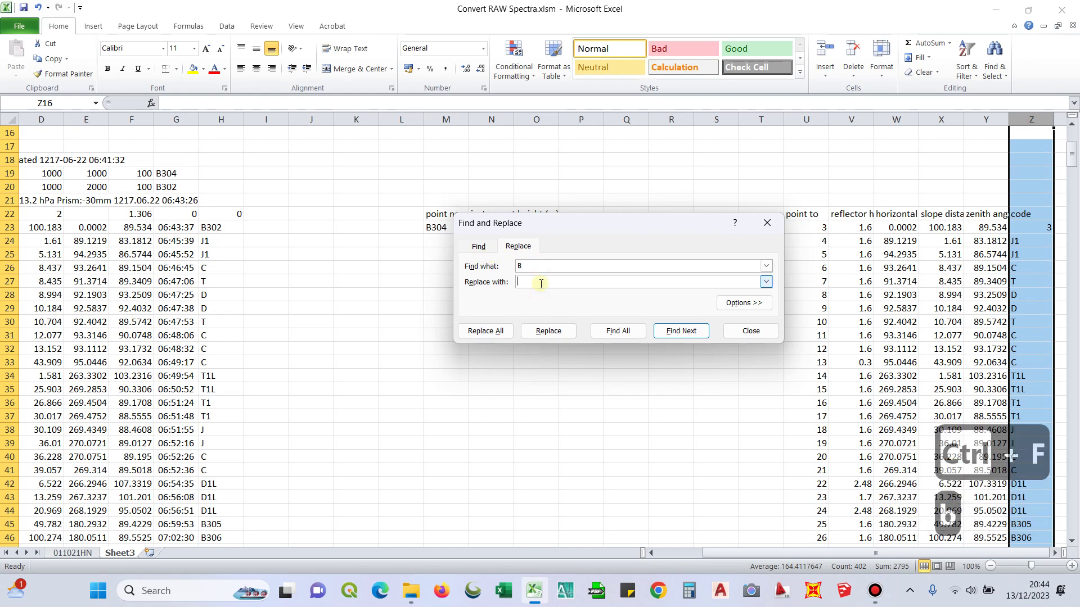
{"action": "type", "text": "H"}
{"action": "left_click", "coordinate": [493, 332]}
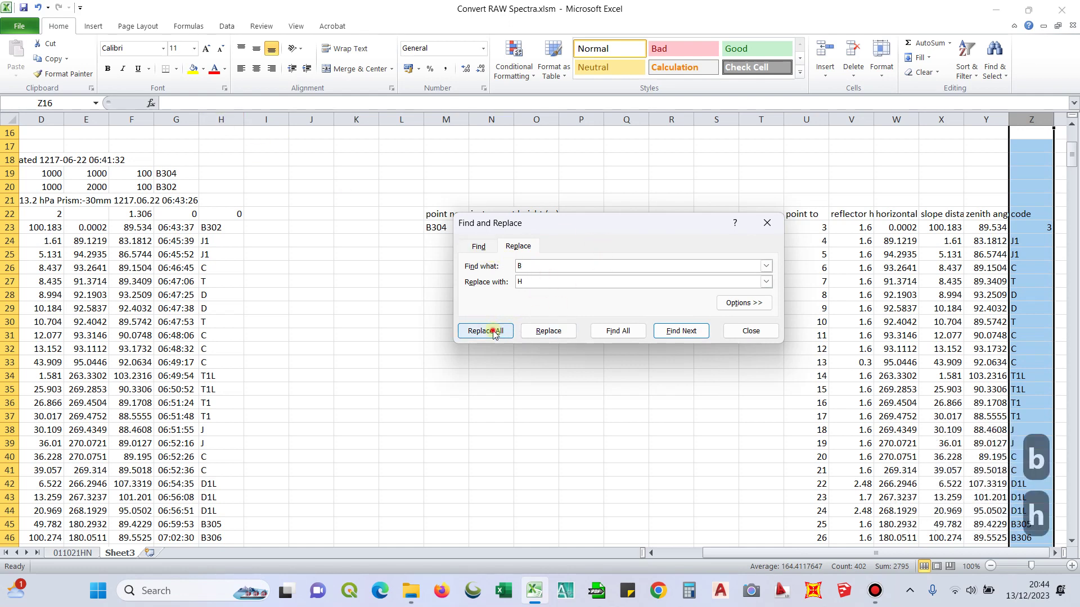
{"action": "left_click", "coordinate": [543, 332]}
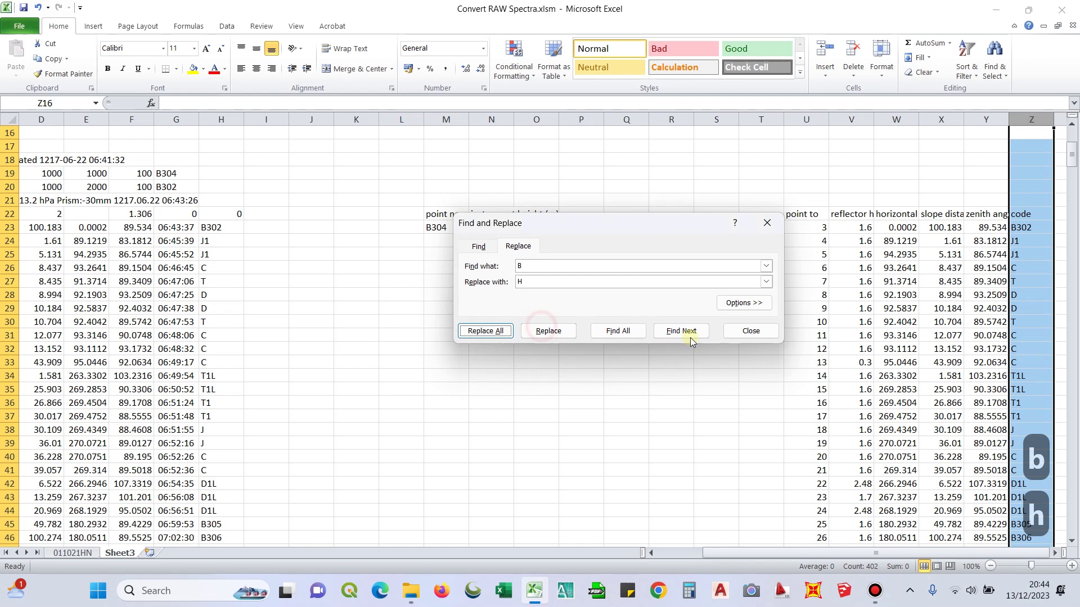
{"action": "left_click", "coordinate": [749, 331]}
{"action": "left_click", "coordinate": [1028, 229]}
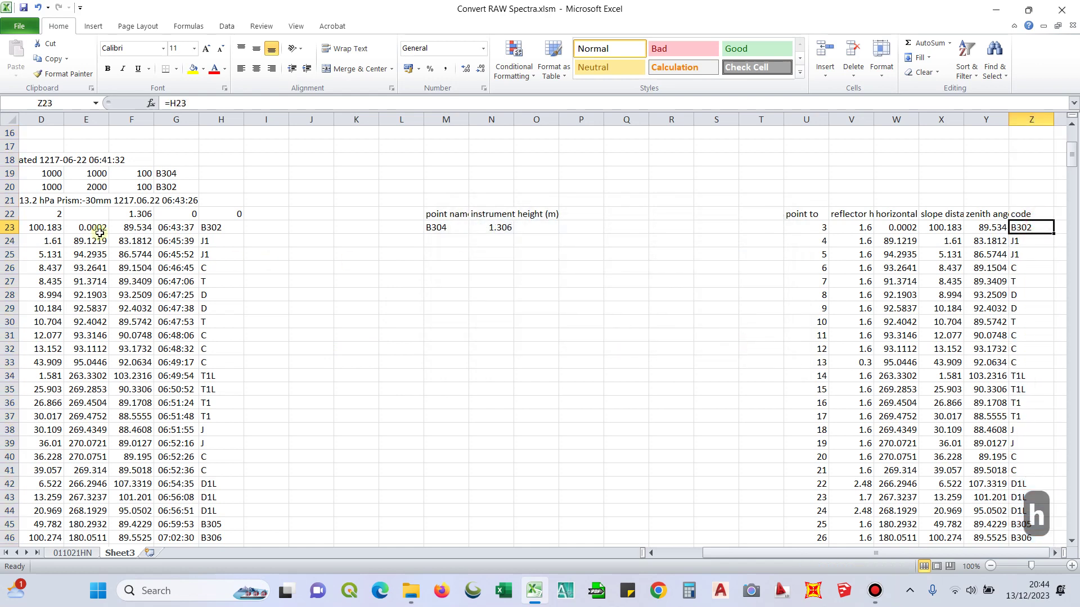
Save the workbook with the corrected code column.
{"action": "left_click", "coordinate": [505, 347]}
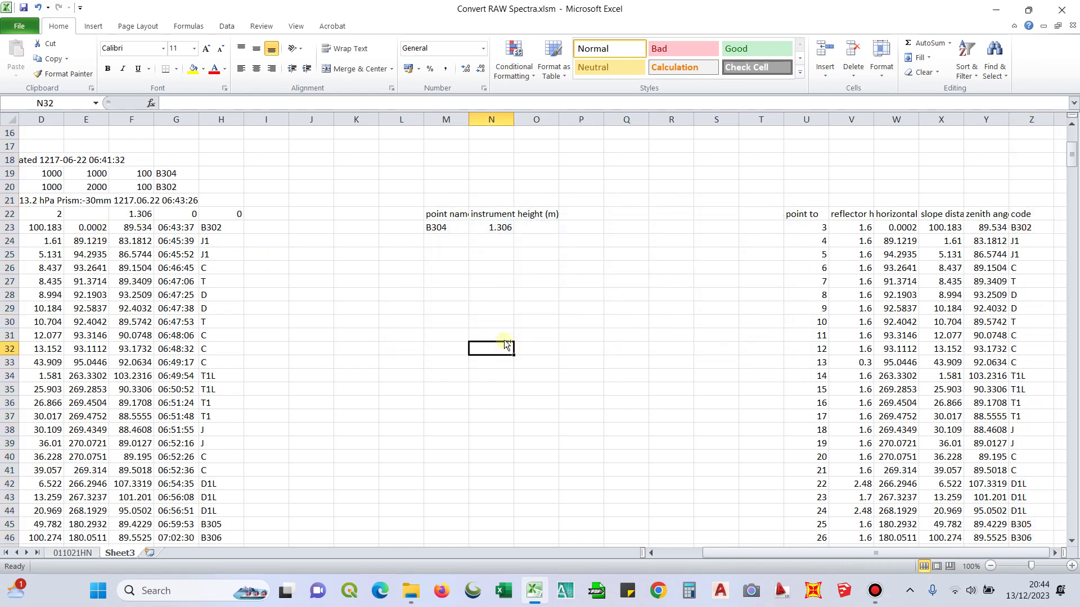
{"action": "key", "text": "ctrl+s"}
{"action": "left_click", "coordinate": [621, 374]}
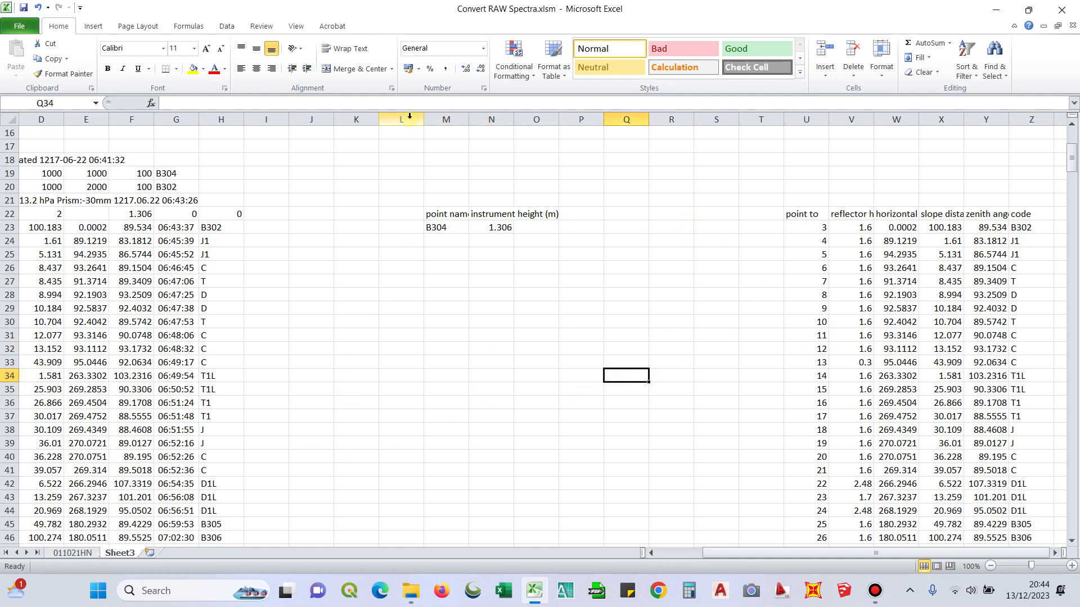
Copy columns M through Z of Sheet3 and paste them as values at A1 of a new worksheet.
{"action": "left_click_drag", "start_coordinate": [433, 120], "coordinate": [890, 147]}
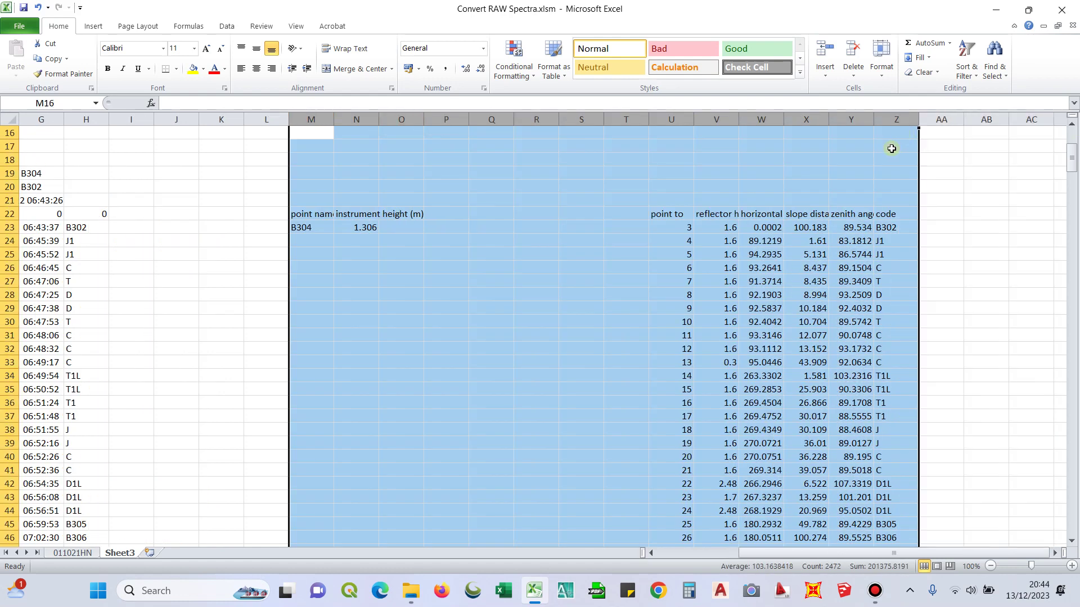
{"action": "key", "text": "ctrl+c"}
{"action": "left_click", "coordinate": [149, 553]}
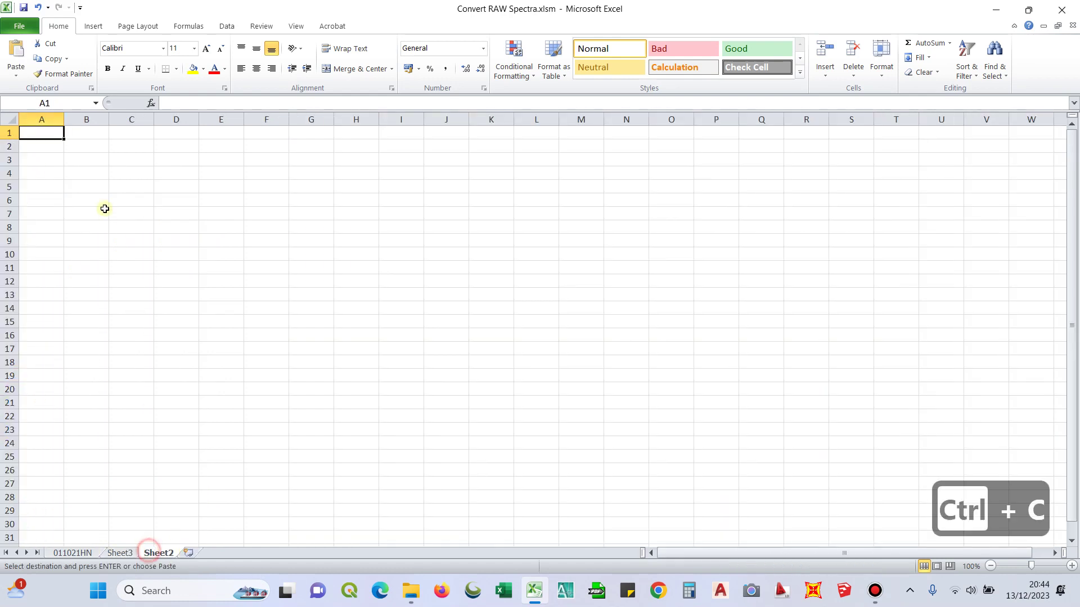
{"action": "key", "text": "alt+h"}
{"action": "key", "text": "v"}
{"action": "key", "text": "v"}
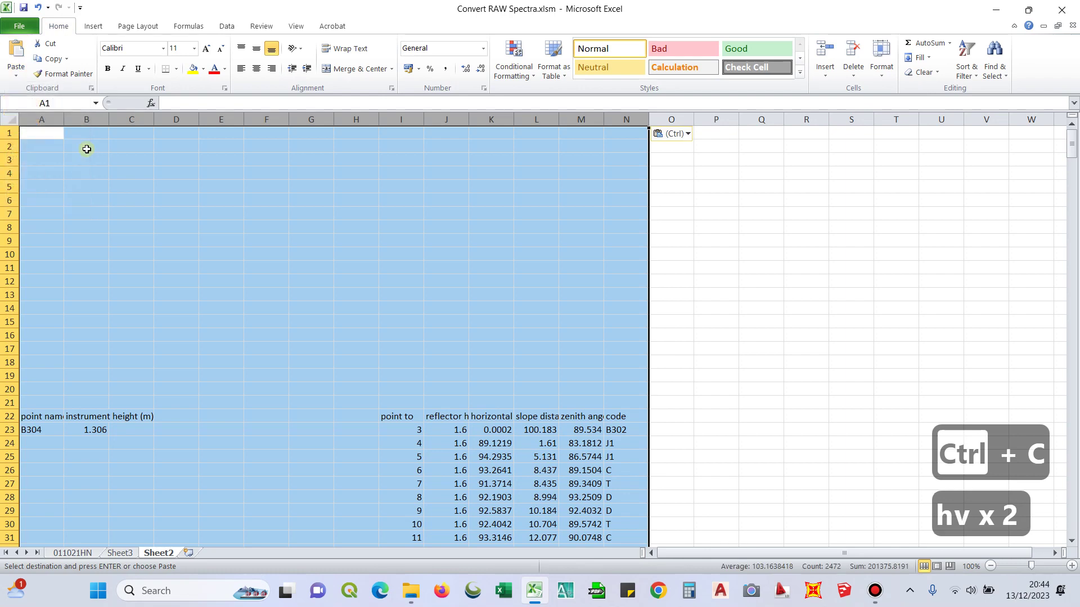
{"action": "left_click", "coordinate": [79, 349]}
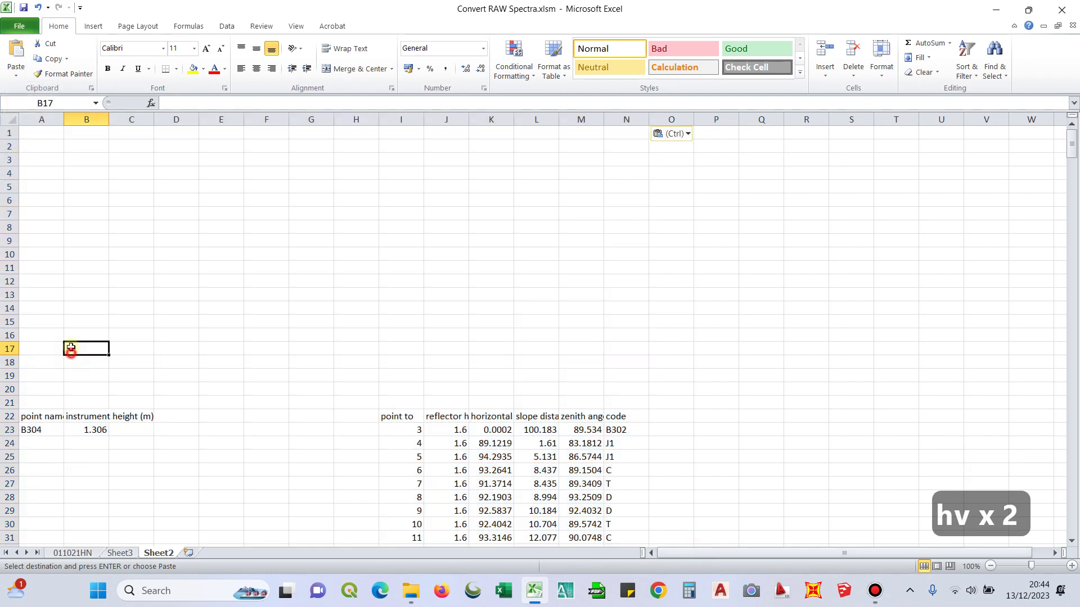
Delete the blank rows 7 to 21 above the first station's header row.
{"action": "scroll", "coordinate": [136, 294], "scroll_direction": "down", "scroll_amount": 2}
{"action": "left_click_drag", "start_coordinate": [56, 325], "coordinate": [47, 129]}
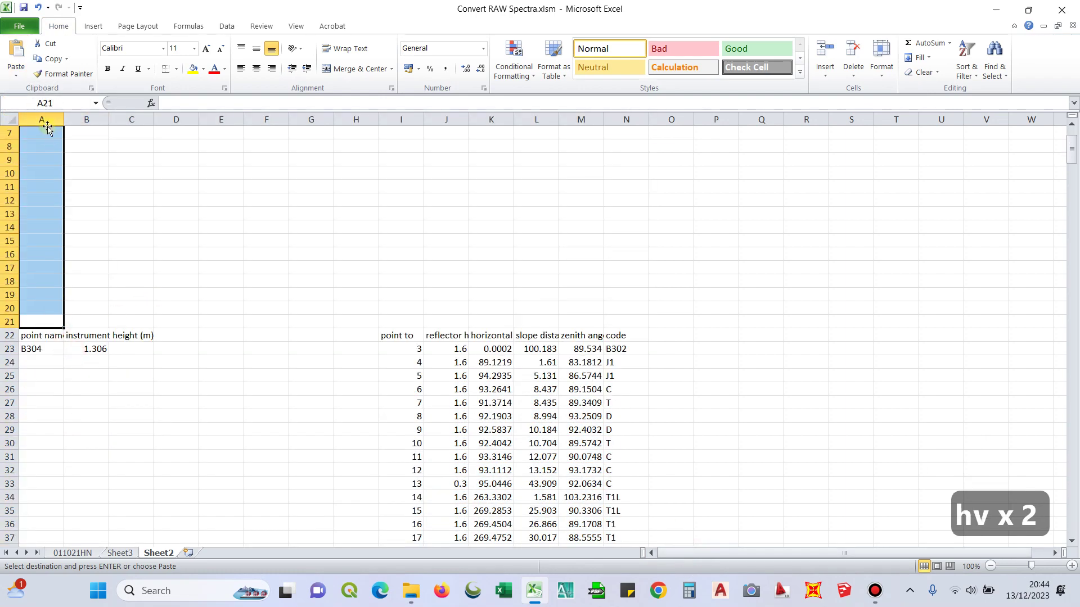
{"action": "key", "text": "alt+h"}
{"action": "key", "text": "d"}
{"action": "key", "text": "r"}
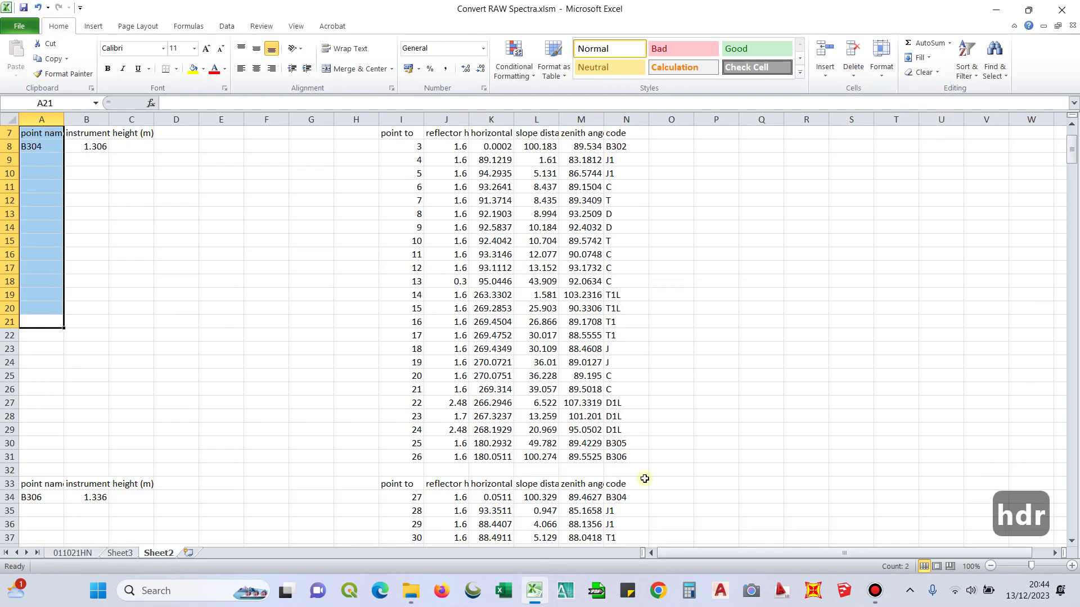
{"action": "left_click", "coordinate": [716, 552]}
Insert a blank column before column A, ahead of the point names.
{"action": "left_click", "coordinate": [38, 110]}
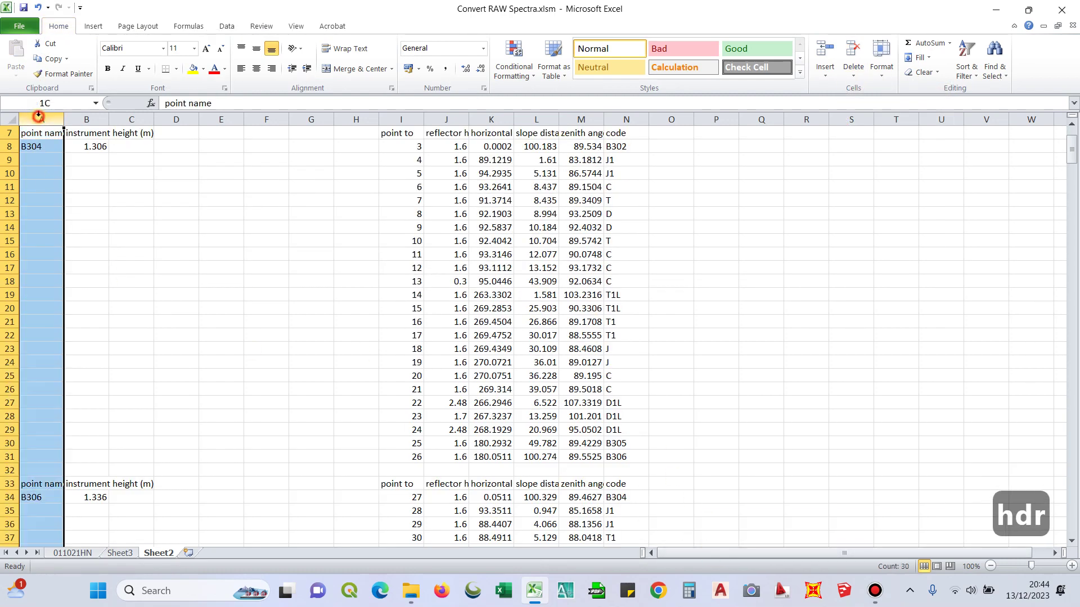
{"action": "right_click", "coordinate": [38, 110]}
{"action": "left_click", "coordinate": [79, 207]}
{"action": "left_click", "coordinate": [283, 259]}
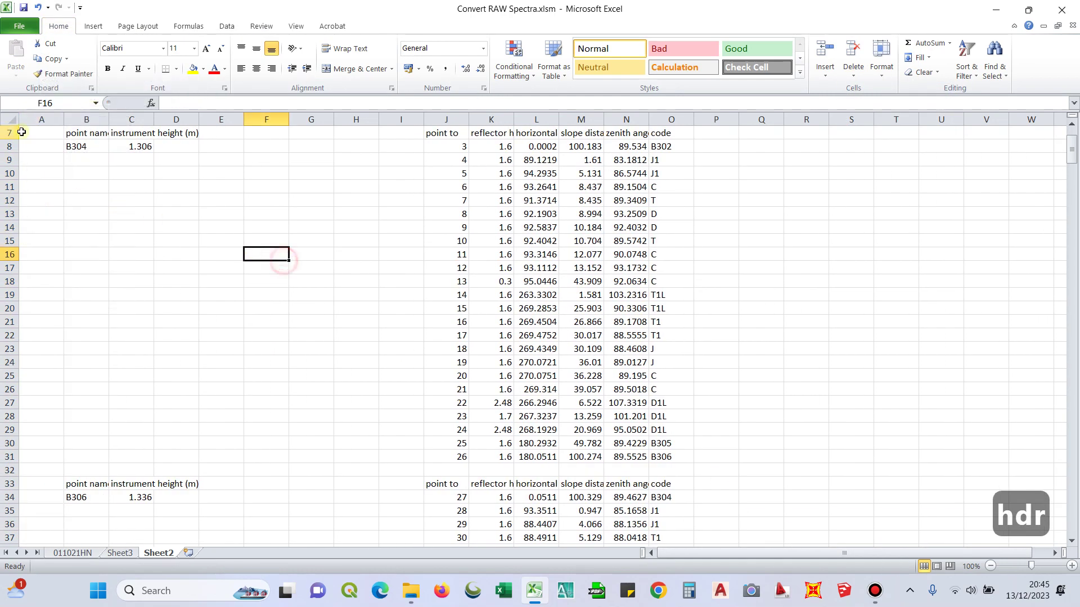
Label cell A7 with # and enter 1 in A8 as the number of the first station, B304.
{"action": "left_click", "coordinate": [48, 132]}
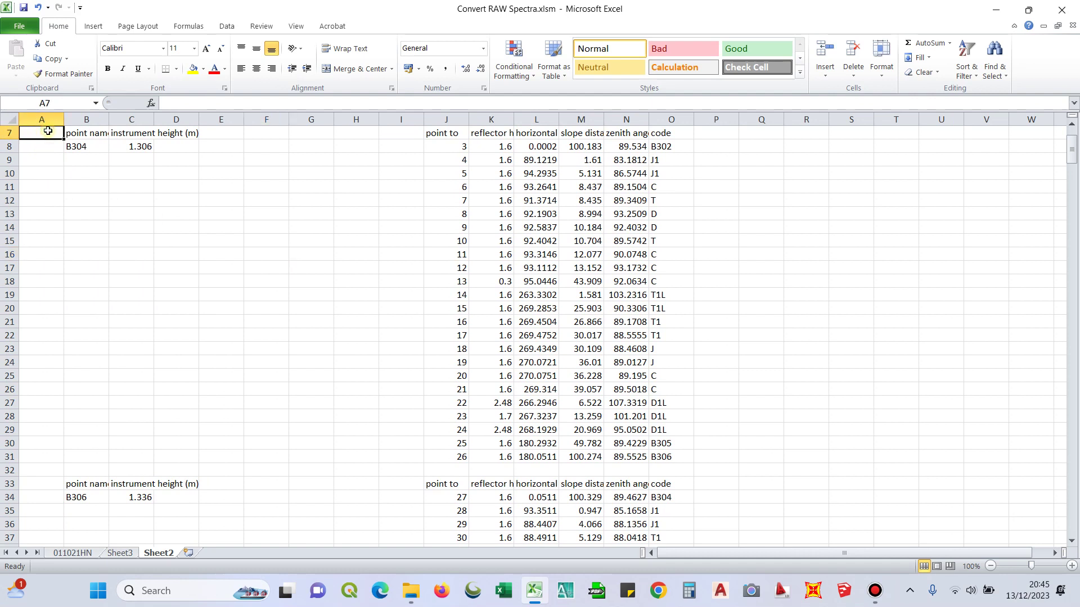
{"action": "type", "text": "3"}
{"action": "key", "text": "BackSpace"}
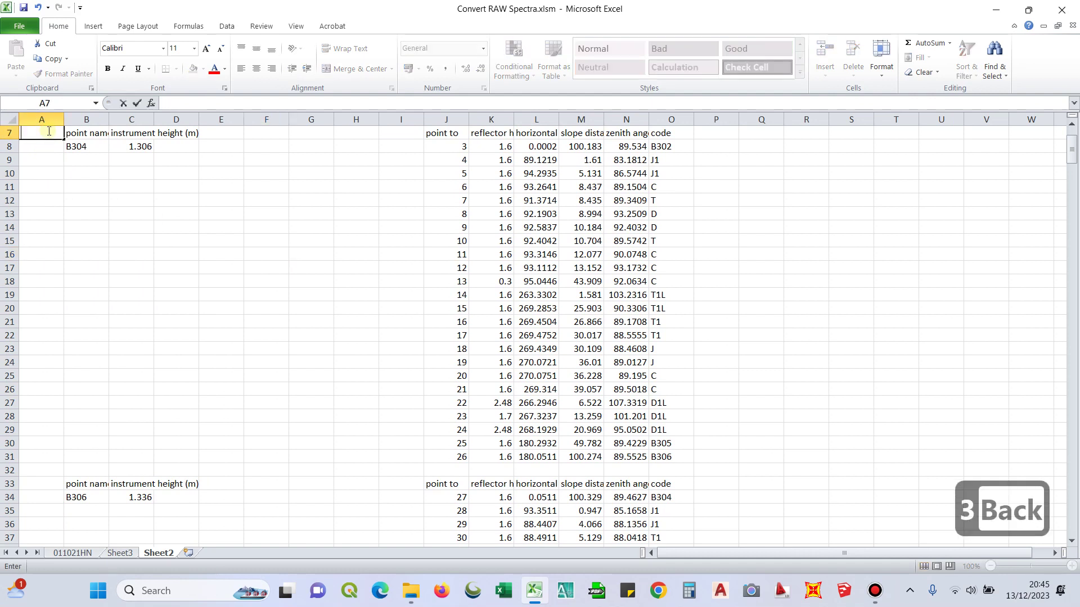
{"action": "type", "text": "#"}
{"action": "left_click", "coordinate": [56, 148]}
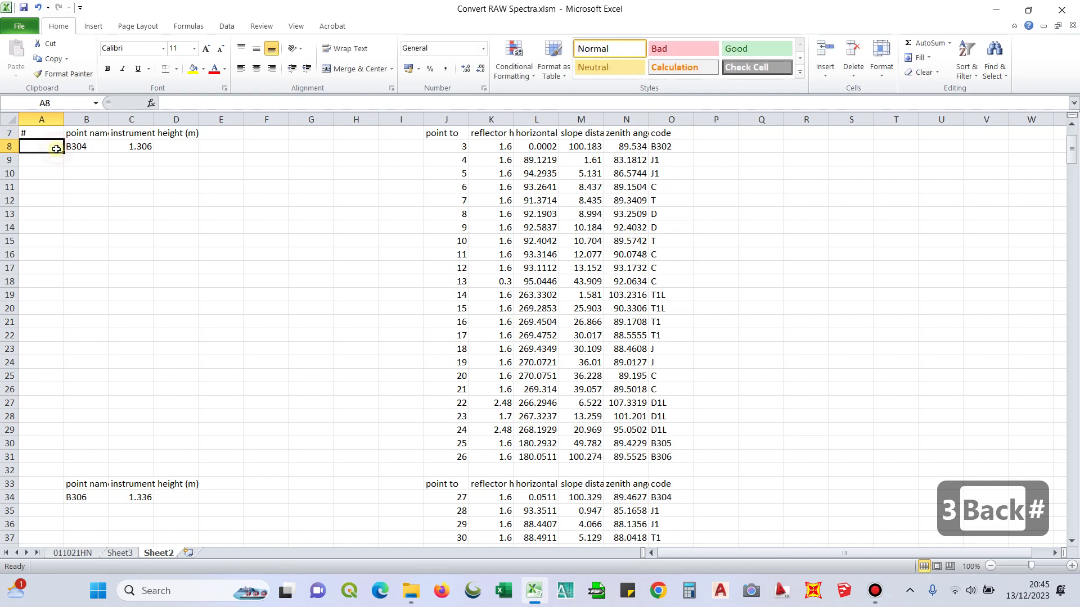
{"action": "type", "text": "1"}
{"action": "left_click", "coordinate": [135, 213]}
{"action": "key", "text": "Caps_Lock"}
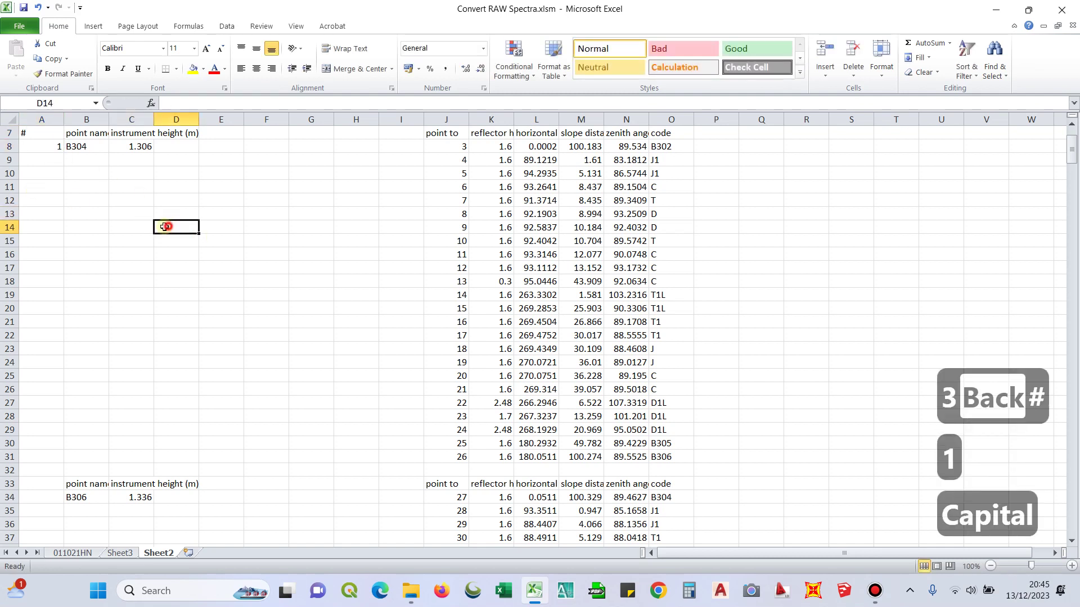
Copy the # label and station number from A7:A8 to the station blocks at A33, A61, A95 and A125.
{"action": "left_click_drag", "start_coordinate": [49, 134], "coordinate": [50, 144]}
{"action": "key", "text": "ctrl+c"}
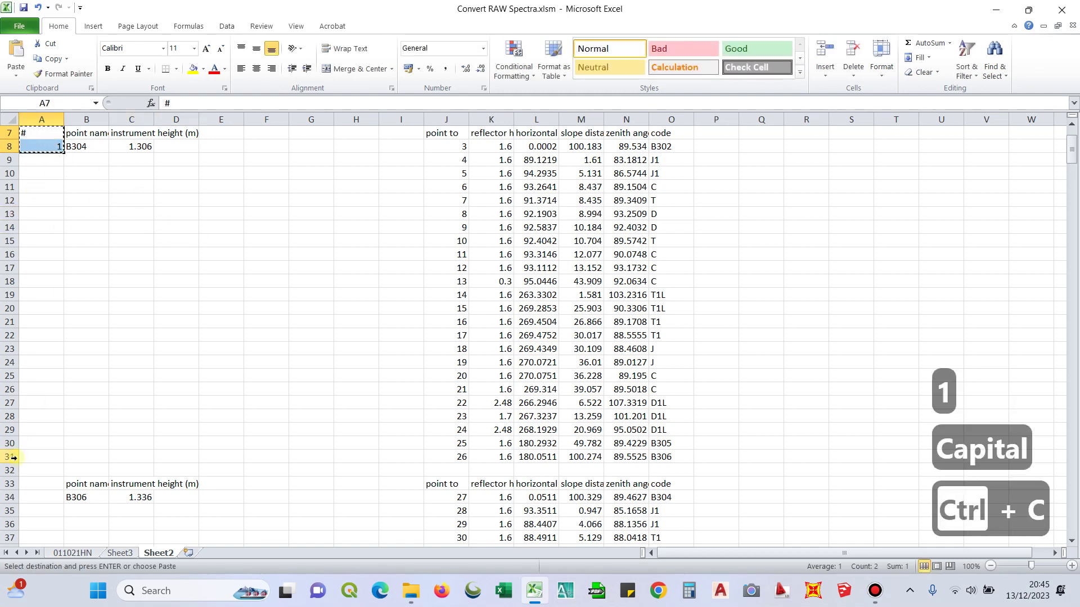
{"action": "left_click", "coordinate": [51, 489]}
{"action": "key", "text": "ctrl+v"}
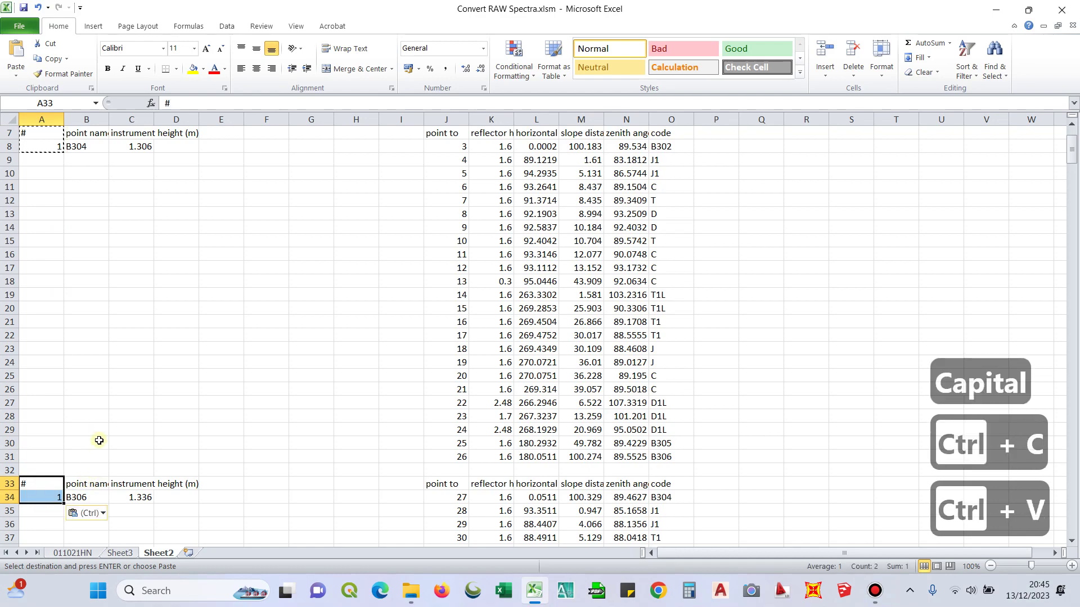
{"action": "scroll", "coordinate": [59, 411], "scroll_direction": "down", "scroll_amount": 13}
{"action": "left_click", "coordinate": [58, 333]}
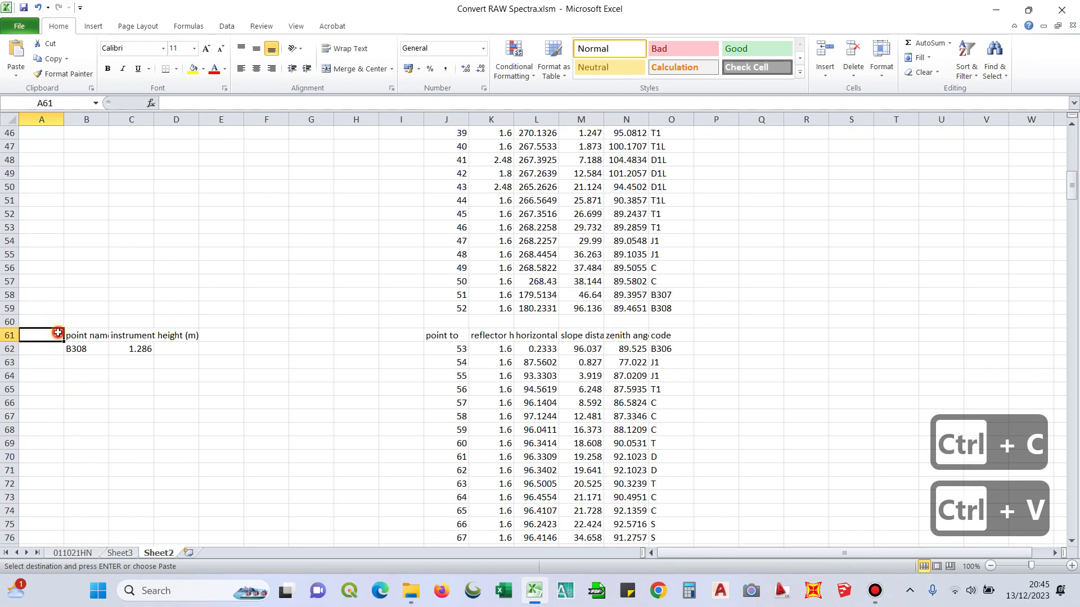
{"action": "key", "text": "ctrl+v"}
{"action": "scroll", "coordinate": [57, 348], "scroll_direction": "down", "scroll_amount": 10}
{"action": "left_click", "coordinate": [47, 389]}
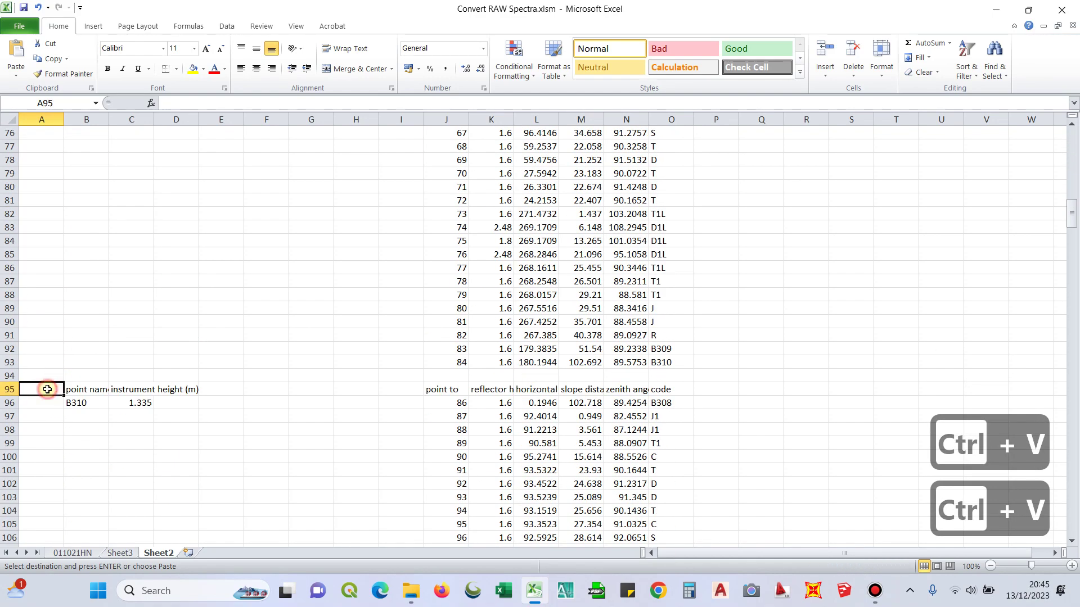
{"action": "key", "text": "ctrl+v"}
{"action": "scroll", "coordinate": [70, 399], "scroll_direction": "down", "scroll_amount": 11}
{"action": "left_click", "coordinate": [54, 349]}
{"action": "key", "text": "ctrl+v"}
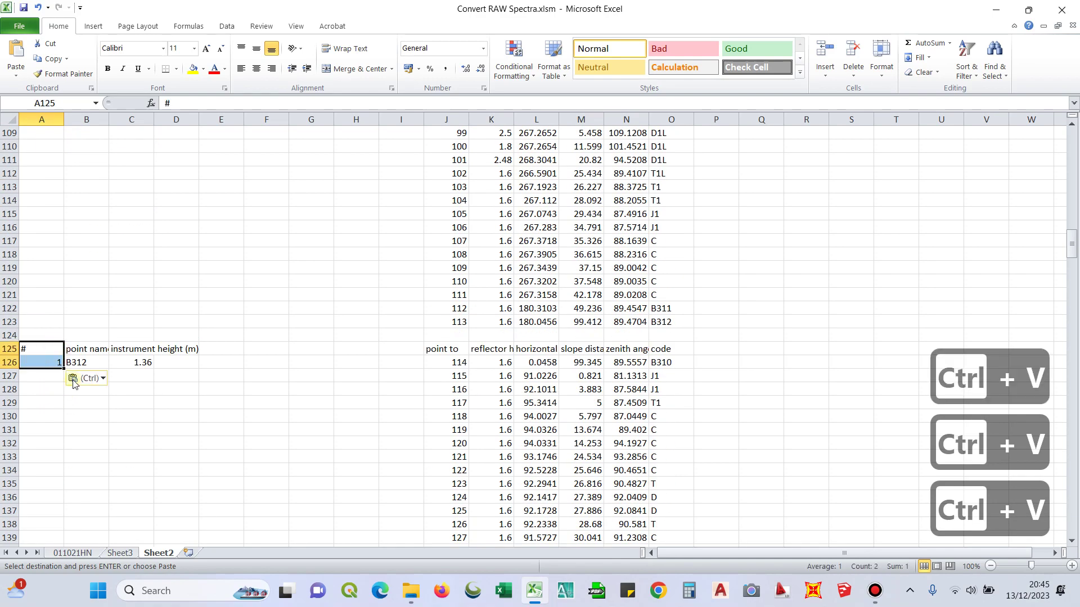
Paste the copied # label and number beside the station headers at A157, A180, A205 and A209.
{"action": "scroll", "coordinate": [79, 384], "scroll_direction": "down", "scroll_amount": 11}
{"action": "scroll", "coordinate": [80, 385], "scroll_direction": "down", "scroll_amount": 1}
{"action": "left_click", "coordinate": [56, 296]}
{"action": "key", "text": "ctrl+v"}
{"action": "scroll", "coordinate": [74, 371], "scroll_direction": "down", "scroll_amount": 5}
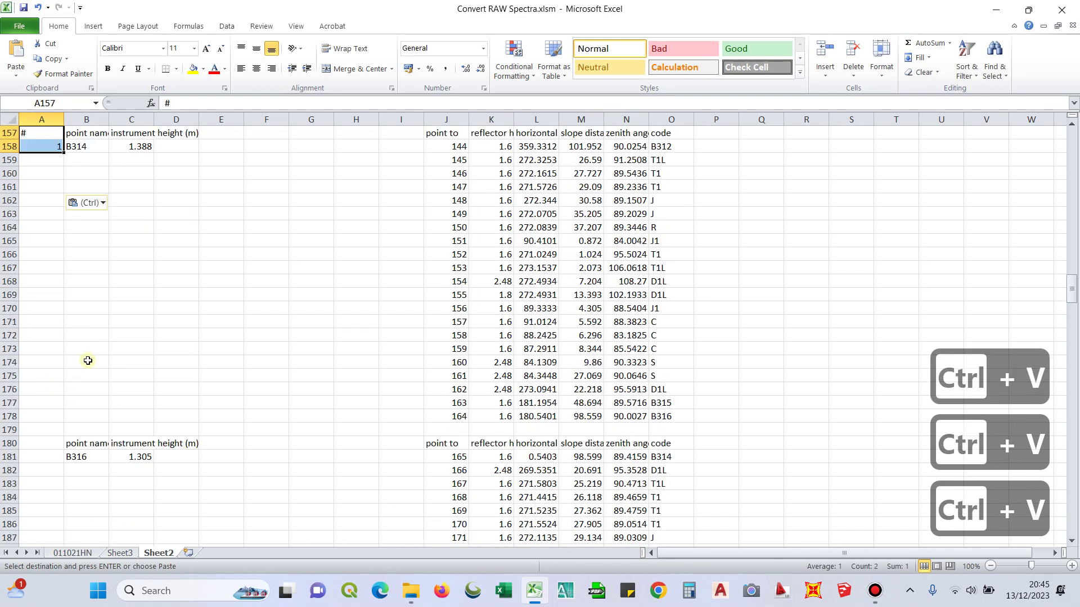
{"action": "left_click", "coordinate": [56, 403]}
{"action": "key", "text": "ctrl+v"}
{"action": "scroll", "coordinate": [53, 402], "scroll_direction": "down", "scroll_amount": 11}
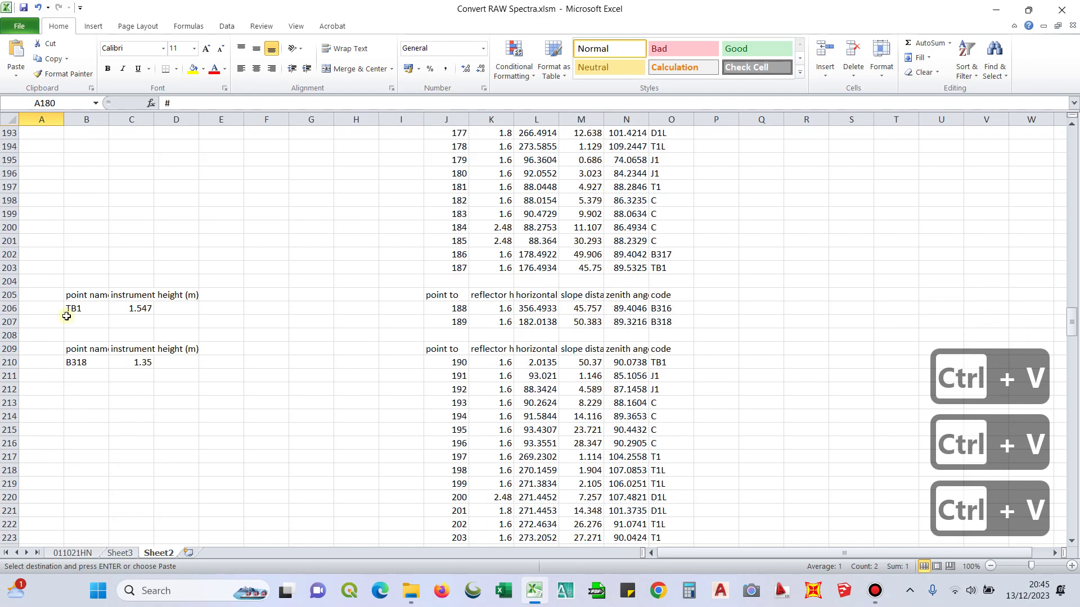
{"action": "left_click", "coordinate": [51, 294]}
{"action": "key", "text": "ctrl+v"}
{"action": "left_click", "coordinate": [51, 349]}
{"action": "key", "text": "ctrl+v"}
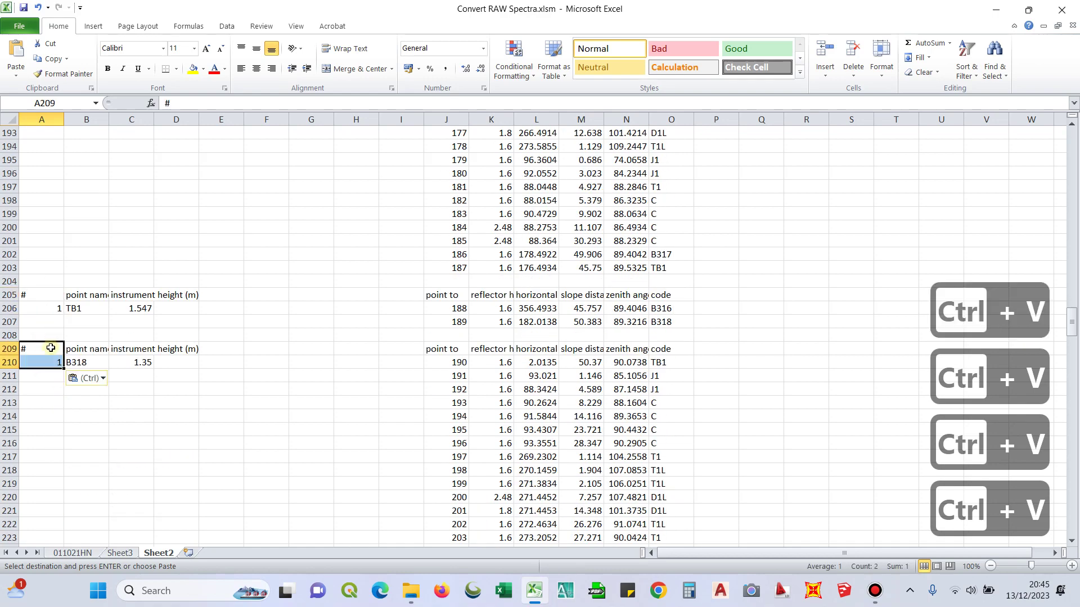
Paste the copied # label and number beside the station headers at A234, A279 and A316.
{"action": "scroll", "coordinate": [75, 352], "scroll_direction": "down", "scroll_amount": 5}
{"action": "scroll", "coordinate": [75, 353], "scroll_direction": "down", "scroll_amount": 4}
{"action": "left_click", "coordinate": [52, 316]}
{"action": "key", "text": "ctrl+v"}
{"action": "scroll", "coordinate": [63, 336], "scroll_direction": "down", "scroll_amount": 15}
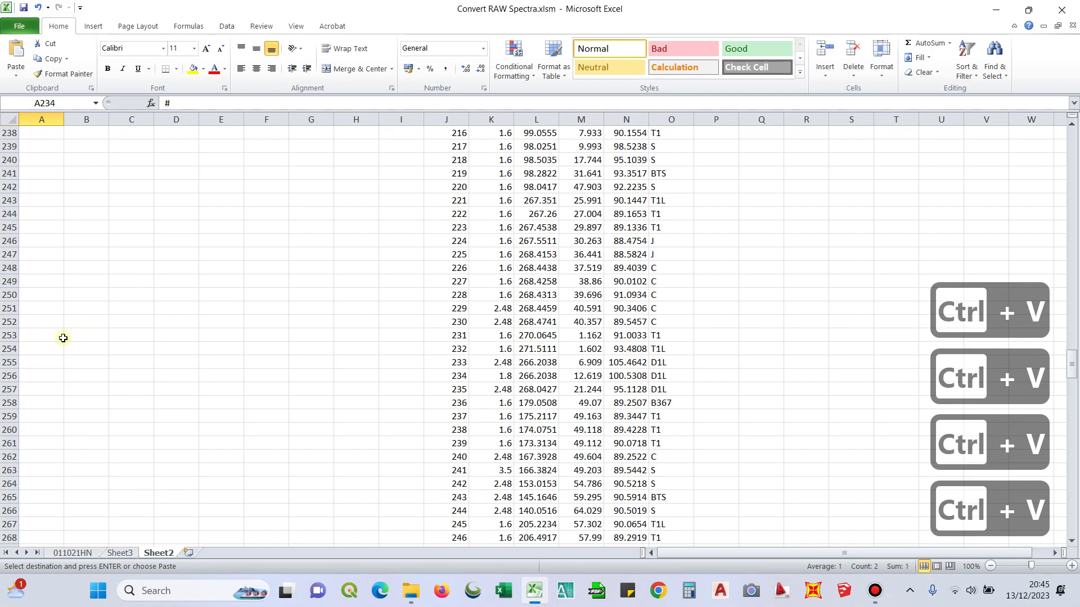
{"action": "left_click", "coordinate": [54, 322]}
{"action": "type", "text": "# 1"}
{"action": "scroll", "coordinate": [54, 343], "scroll_direction": "down", "scroll_amount": 11}
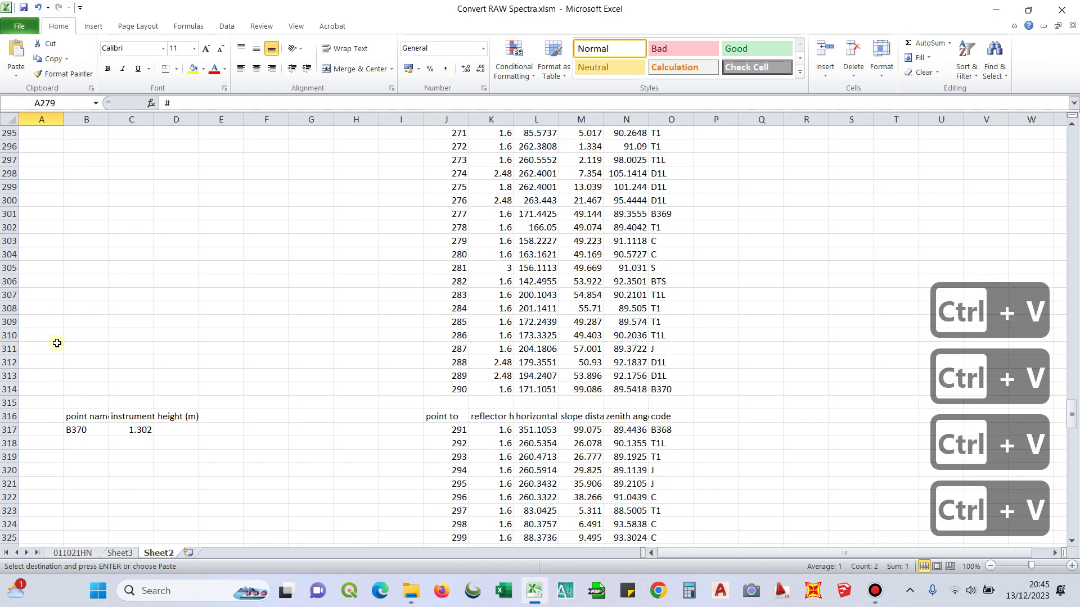
{"action": "left_click", "coordinate": [56, 375]}
{"action": "key", "text": "ctrl+v"}
{"action": "scroll", "coordinate": [51, 337], "scroll_direction": "down", "scroll_amount": 15}
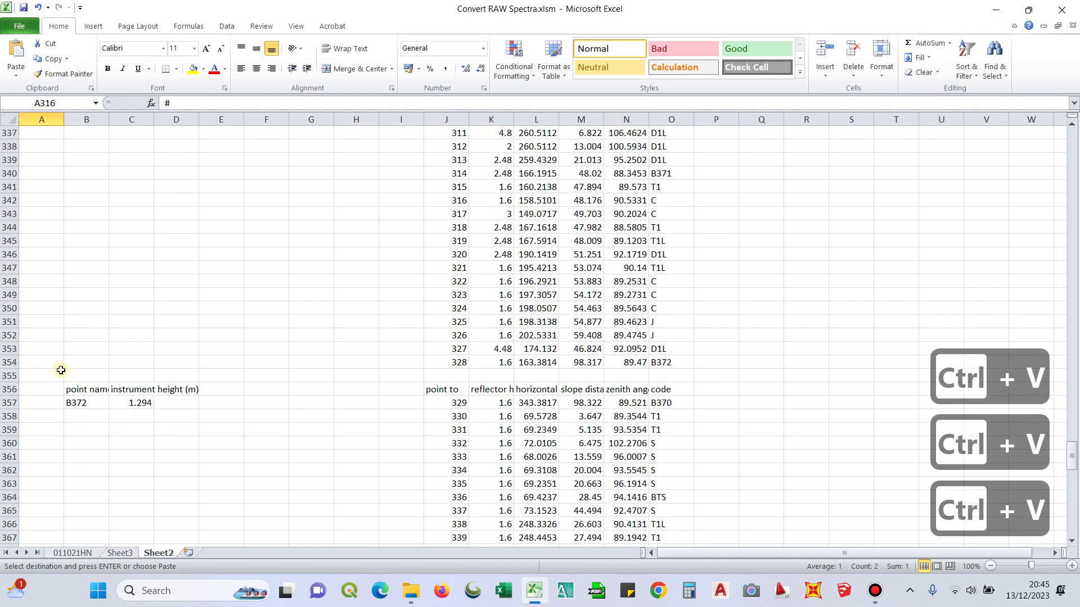
Paste the copied # label and number beside the last three station headers, at A356, A393 and A403.
{"action": "left_click", "coordinate": [47, 312]}
{"action": "type", "text": "# 1"}
{"action": "scroll", "coordinate": [52, 318], "scroll_direction": "down", "scroll_amount": 13}
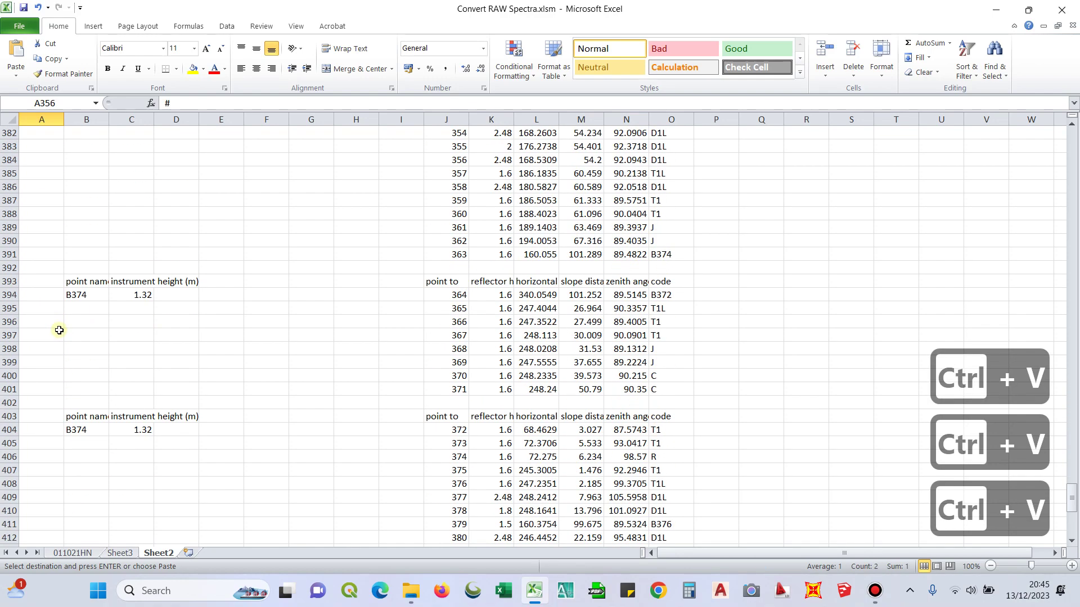
{"action": "left_click", "coordinate": [44, 287]}
{"action": "type", "text": "# 1"}
{"action": "scroll", "coordinate": [56, 314], "scroll_direction": "down", "scroll_amount": 5}
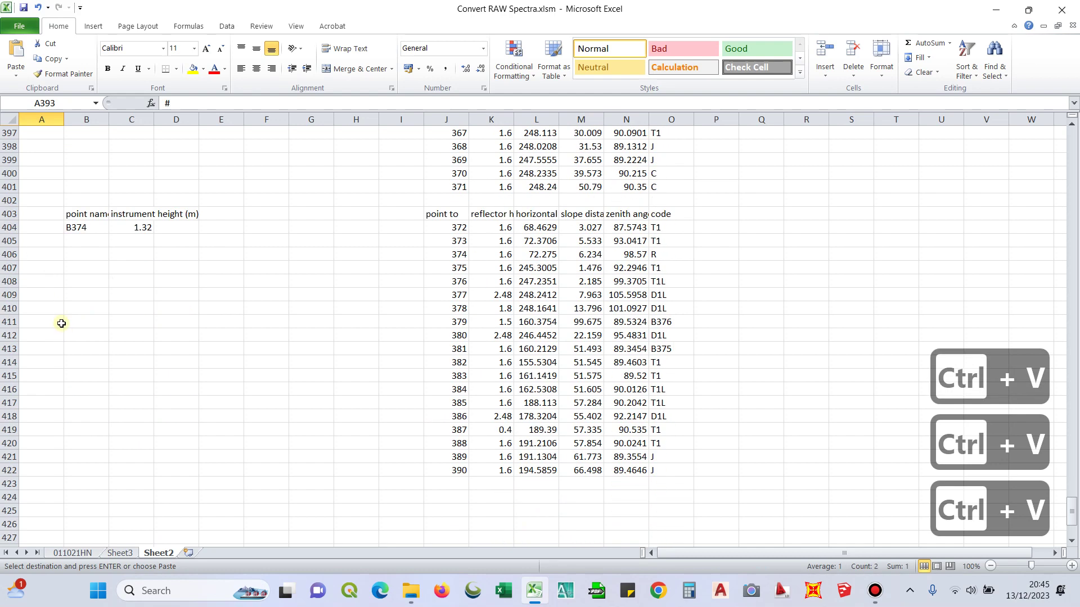
{"action": "left_click", "coordinate": [44, 217]}
{"action": "type", "text": "# 1"}
{"action": "scroll", "coordinate": [85, 270], "scroll_direction": "down", "scroll_amount": 8}
{"action": "scroll", "coordinate": [129, 304], "scroll_direction": "up", "scroll_amount": 5}
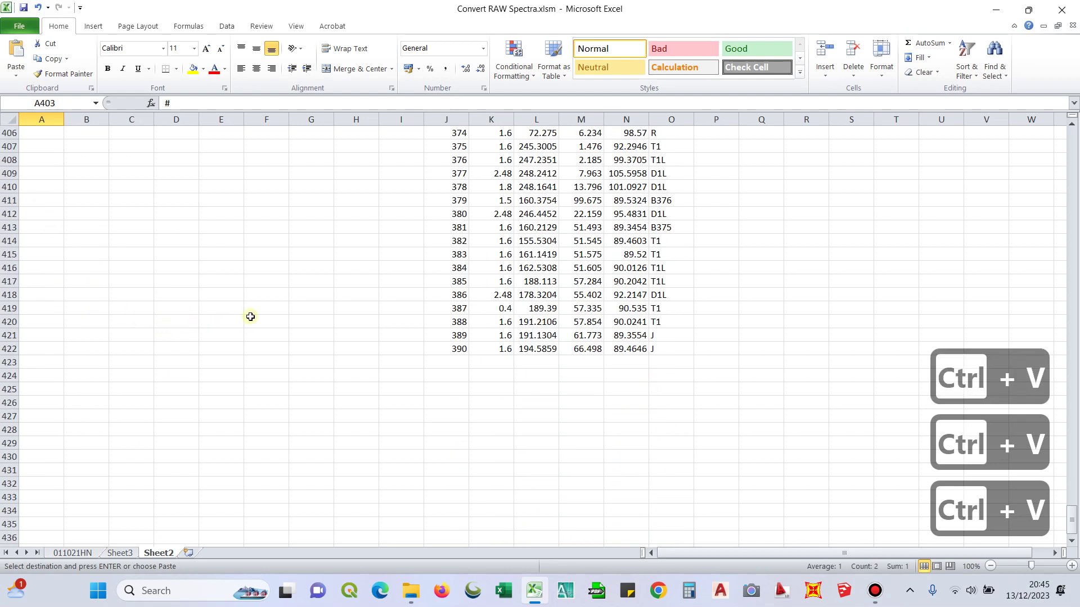
{"action": "scroll", "coordinate": [264, 315], "scroll_direction": "up", "scroll_amount": 5}
{"action": "key", "text": "ctrl+Home"}
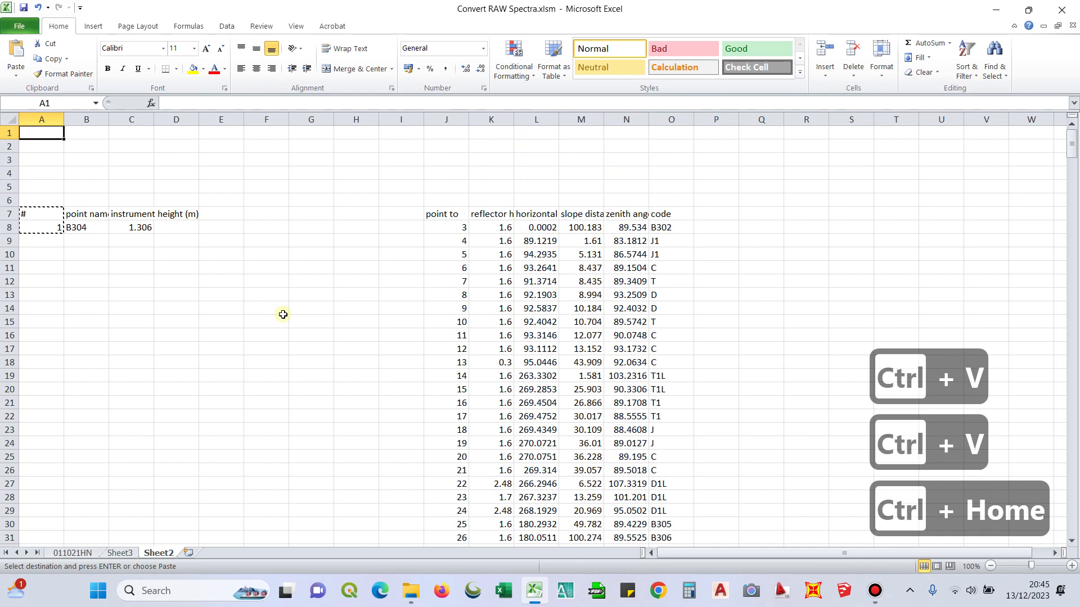
Number the second and third stations by entering 2 in A34 for B306 and 3 in A62 for B308.
{"action": "left_click", "coordinate": [214, 227]}
{"action": "scroll", "coordinate": [56, 241], "scroll_direction": "down", "scroll_amount": 4}
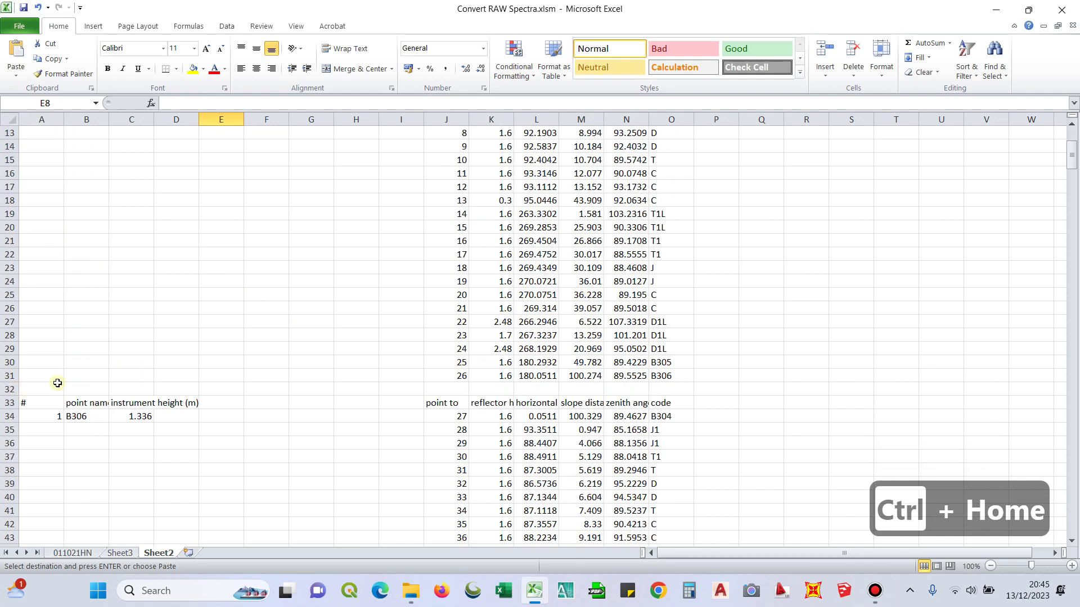
{"action": "scroll", "coordinate": [57, 383], "scroll_direction": "up", "scroll_amount": 4}
{"action": "left_click", "coordinate": [43, 227]}
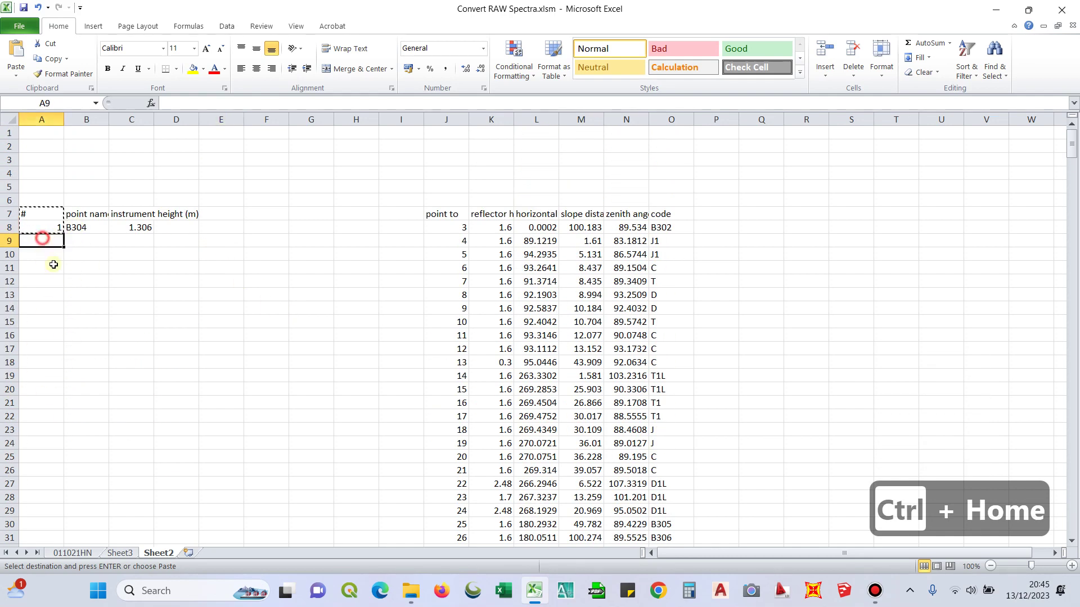
{"action": "scroll", "coordinate": [48, 315], "scroll_direction": "down", "scroll_amount": 5}
{"action": "left_click", "coordinate": [44, 372]}
{"action": "type", "text": "2"}
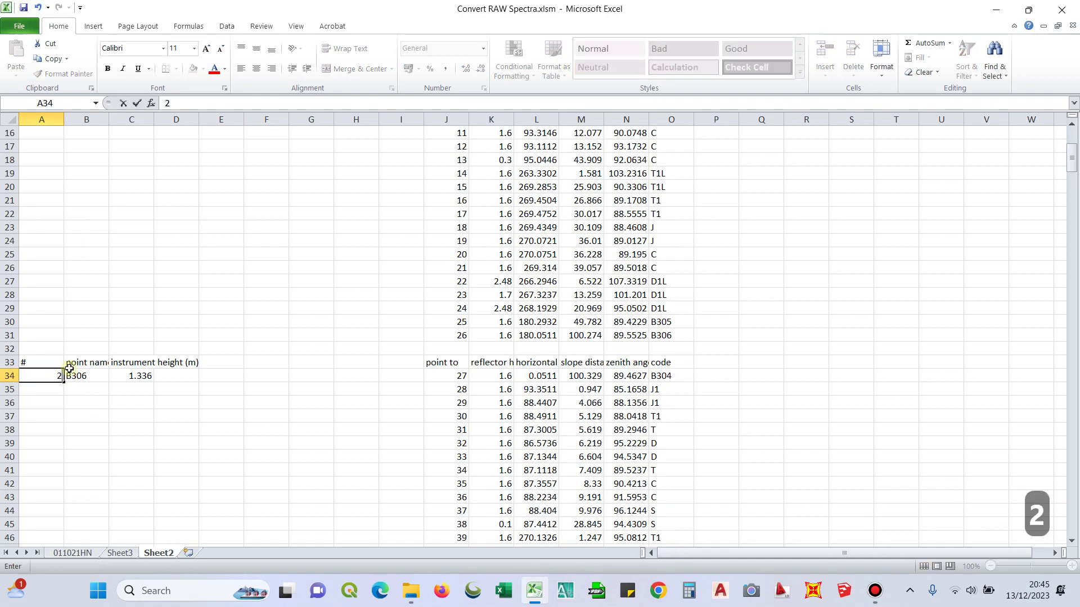
{"action": "scroll", "coordinate": [52, 438], "scroll_direction": "down", "scroll_amount": 7}
{"action": "left_click", "coordinate": [56, 469]}
{"action": "type", "text": "3"}
{"action": "scroll", "coordinate": [68, 393], "scroll_direction": "down", "scroll_amount": 12}
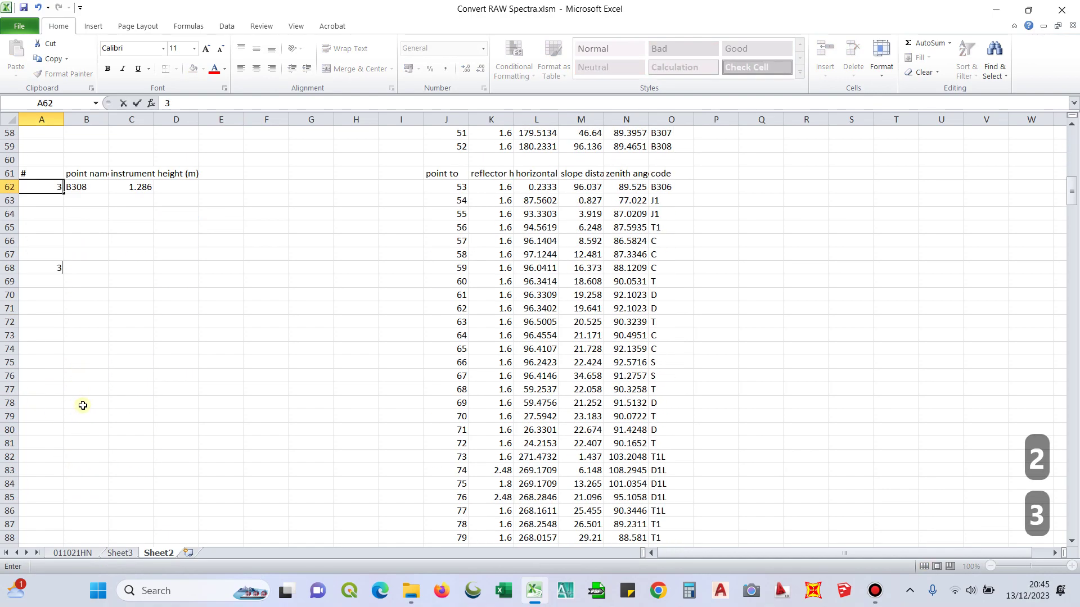
Number the next four stations by entering 4 in A96, 5 in A126, 6 in A158 and 7 in A181.
{"action": "left_click", "coordinate": [53, 444]}
{"action": "type", "text": "4"}
{"action": "scroll", "coordinate": [67, 416], "scroll_direction": "down", "scroll_amount": 12}
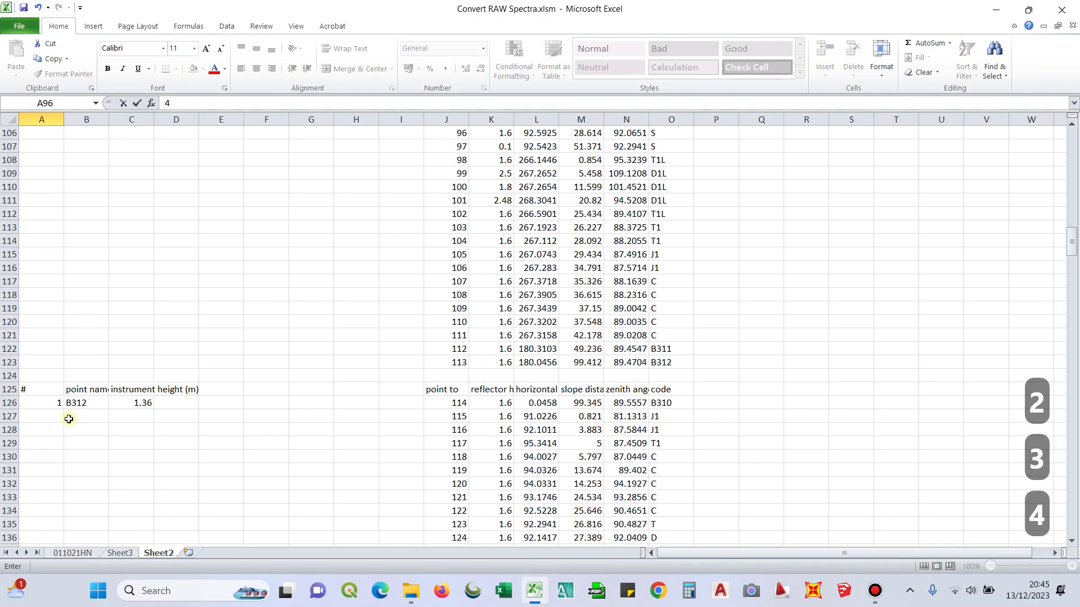
{"action": "left_click", "coordinate": [54, 364]}
{"action": "type", "text": "5"}
{"action": "scroll", "coordinate": [85, 360], "scroll_direction": "down", "scroll_amount": 11}
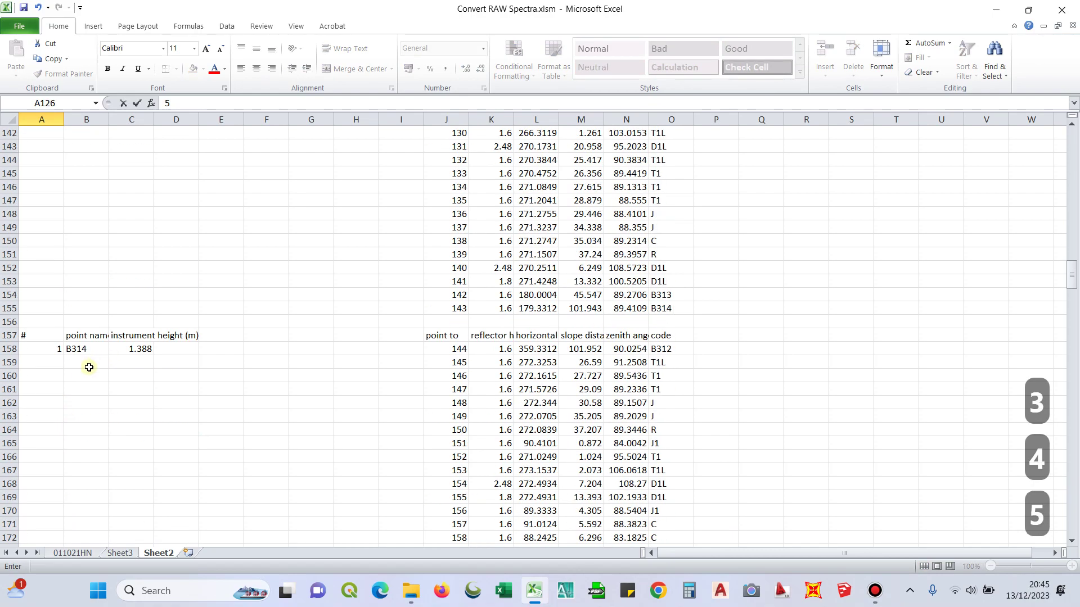
{"action": "left_click", "coordinate": [56, 348]}
{"action": "type", "text": "6"}
{"action": "scroll", "coordinate": [56, 344], "scroll_direction": "down", "scroll_amount": 8}
{"action": "left_click", "coordinate": [62, 336]}
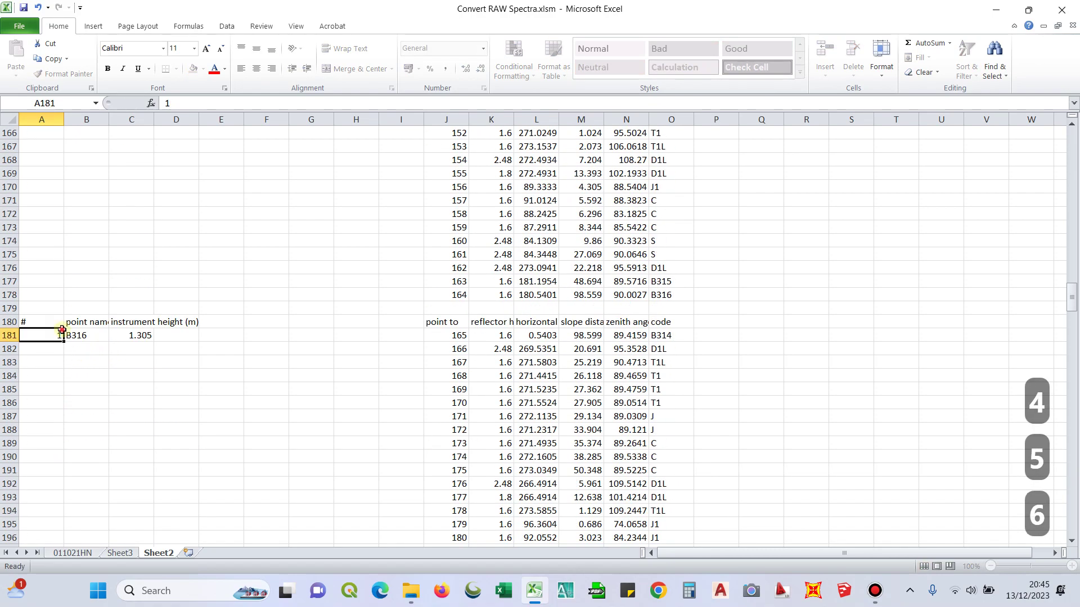
{"action": "type", "text": "7"}
{"action": "scroll", "coordinate": [92, 366], "scroll_direction": "down", "scroll_amount": 5}
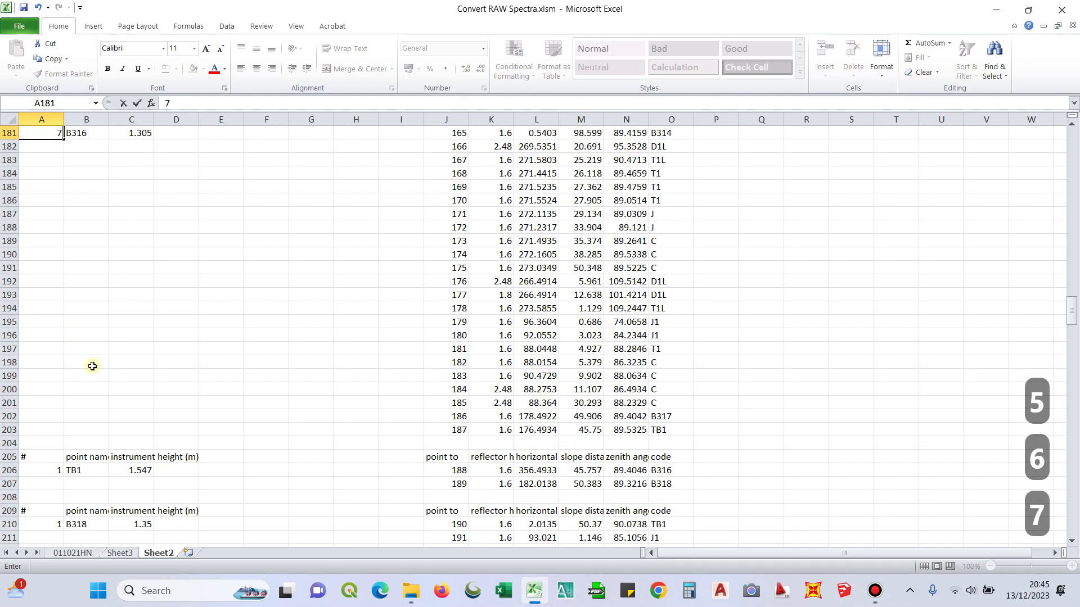
Number the next three stations by entering 8 in A206, 9 in A210 and 10 in A235.
{"action": "left_click", "coordinate": [57, 469]}
{"action": "type", "text": "8"}
{"action": "scroll", "coordinate": [57, 470], "scroll_direction": "down", "scroll_amount": 6}
{"action": "left_click", "coordinate": [58, 283]}
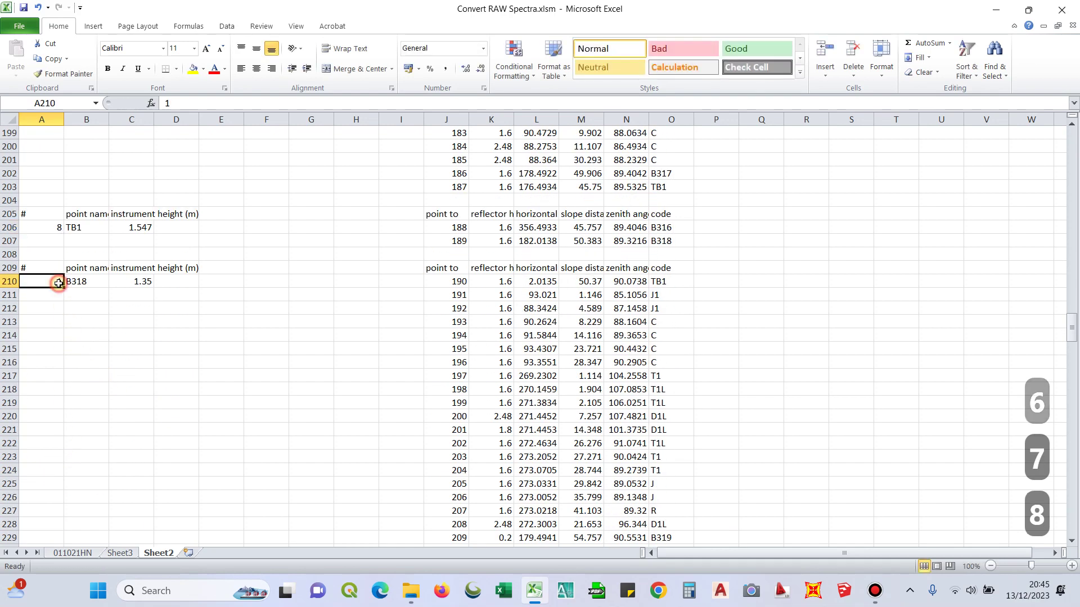
{"action": "type", "text": "9"}
{"action": "scroll", "coordinate": [76, 405], "scroll_direction": "down", "scroll_amount": 6}
{"action": "left_click", "coordinate": [53, 378]}
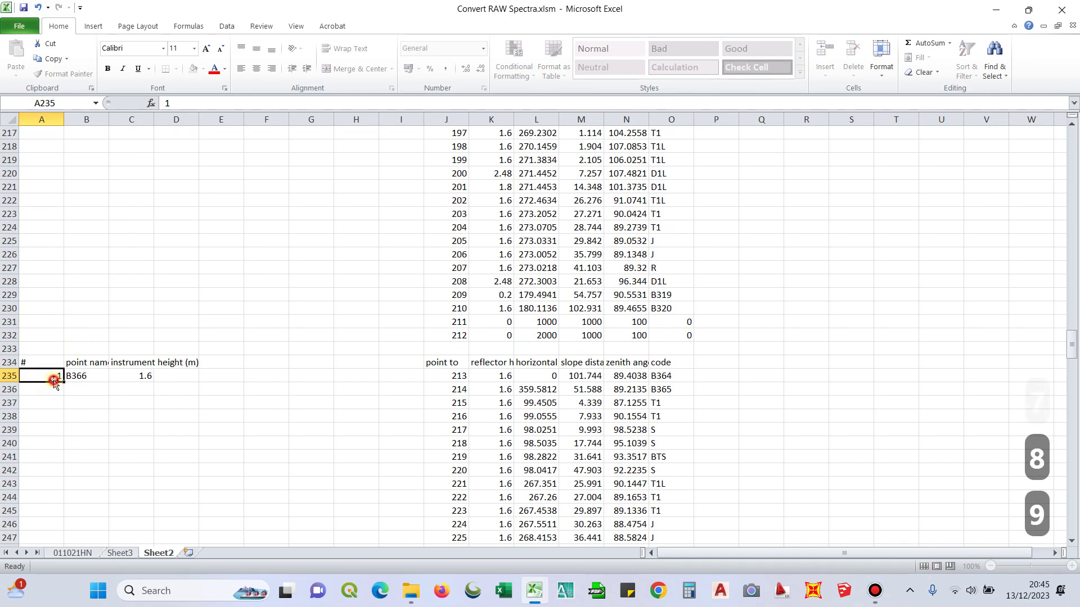
{"action": "type", "text": "10"}
Number the stations in rows 280 and 317 by entering 11 in A280 and 12 in A317.
{"action": "scroll", "coordinate": [74, 380], "scroll_direction": "down", "scroll_amount": 10}
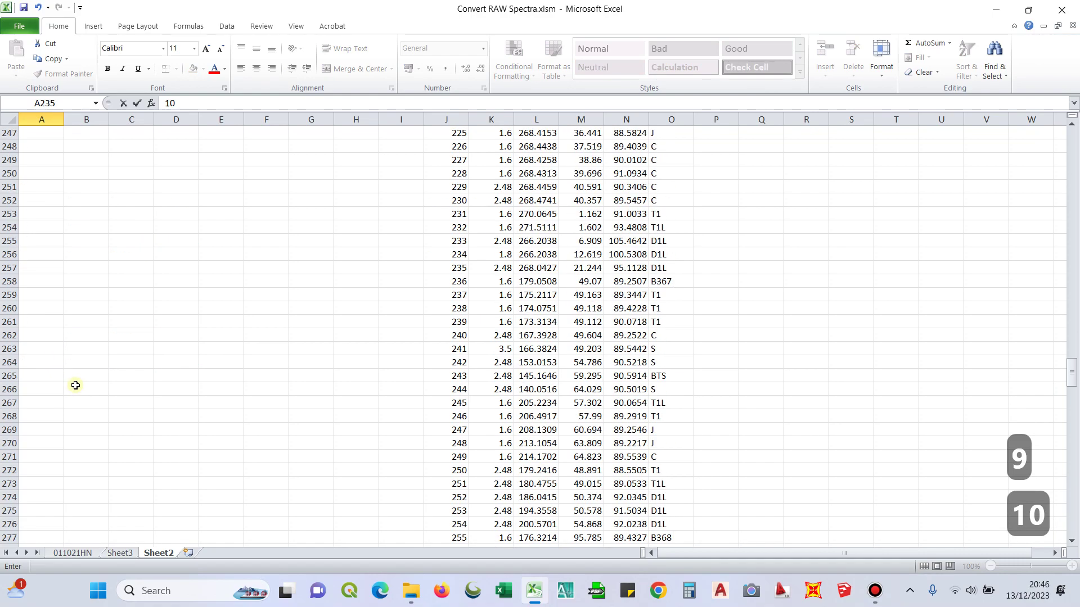
{"action": "scroll", "coordinate": [75, 386], "scroll_direction": "down", "scroll_amount": 5}
{"action": "left_click", "coordinate": [48, 376]}
{"action": "type", "text": "11"}
{"action": "scroll", "coordinate": [119, 381], "scroll_direction": "up", "scroll_amount": 6}
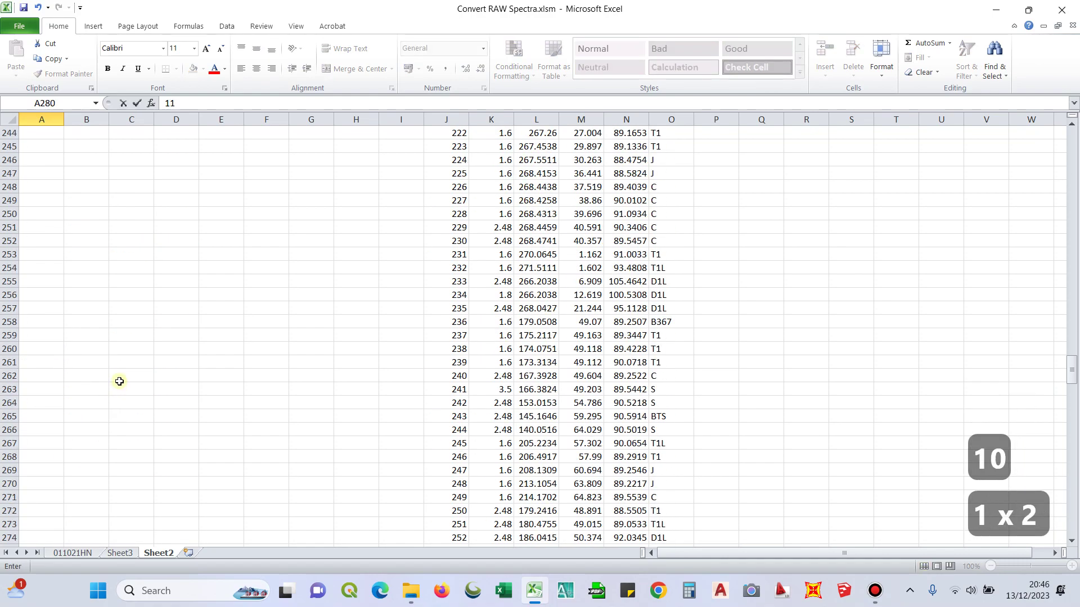
{"action": "scroll", "coordinate": [120, 382], "scroll_direction": "down", "scroll_amount": 18}
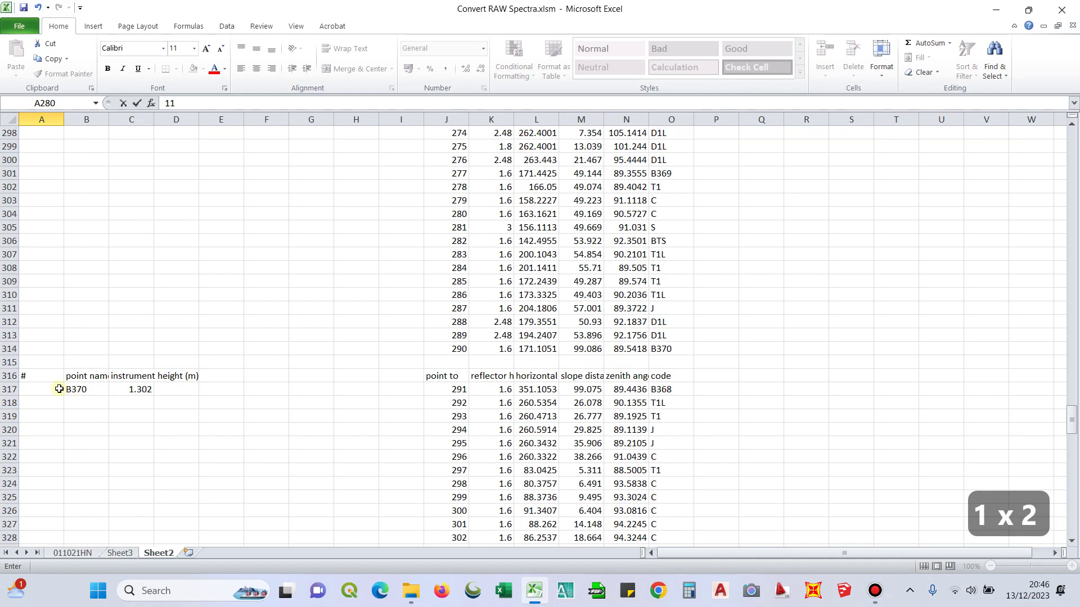
{"action": "left_click", "coordinate": [59, 390]}
{"action": "type", "text": "12"}
{"action": "left_click", "coordinate": [124, 444]}
Number the last three stations by entering 13 in A357, 14 in A394 and 15 in A404.
{"action": "scroll", "coordinate": [80, 393], "scroll_direction": "down", "scroll_amount": 12}
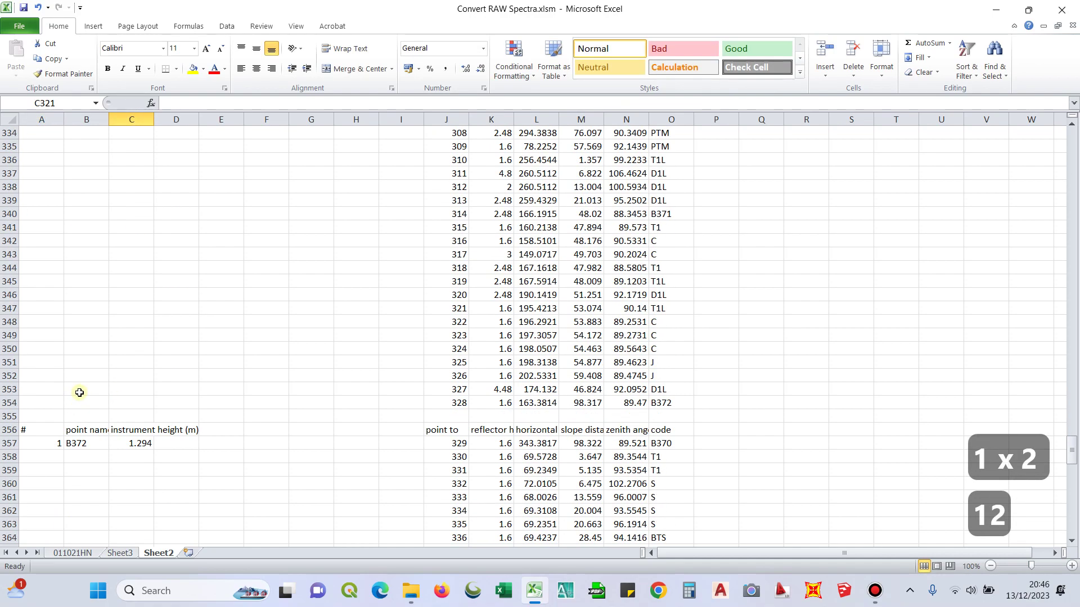
{"action": "scroll", "coordinate": [79, 392], "scroll_direction": "down", "scroll_amount": 1}
{"action": "left_click", "coordinate": [56, 402]}
{"action": "type", "text": "13"}
{"action": "scroll", "coordinate": [54, 394], "scroll_direction": "down", "scroll_amount": 12}
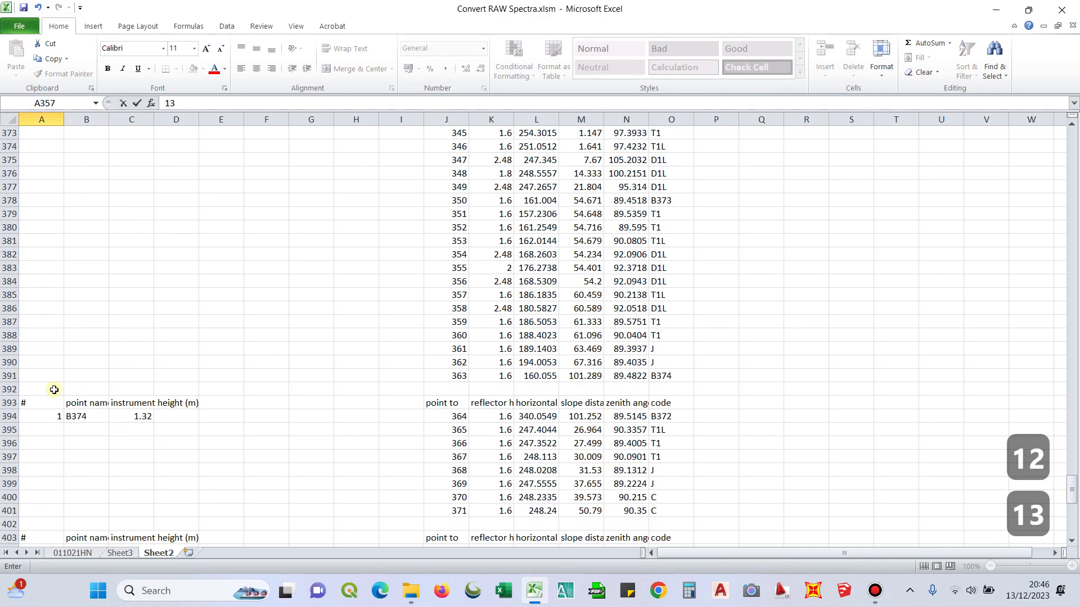
{"action": "left_click", "coordinate": [52, 414]}
{"action": "type", "text": "14"}
{"action": "scroll", "coordinate": [54, 413], "scroll_direction": "down", "scroll_amount": 6}
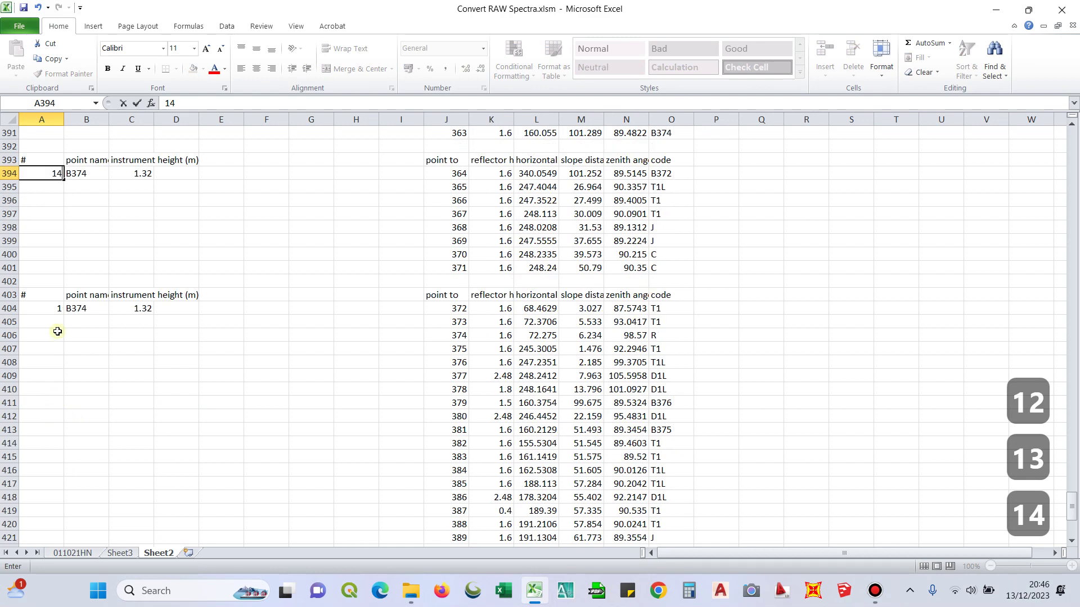
{"action": "left_click", "coordinate": [51, 316]}
{"action": "left_click", "coordinate": [50, 309]}
{"action": "type", "text": "15"}
{"action": "scroll", "coordinate": [113, 362], "scroll_direction": "down", "scroll_amount": 11}
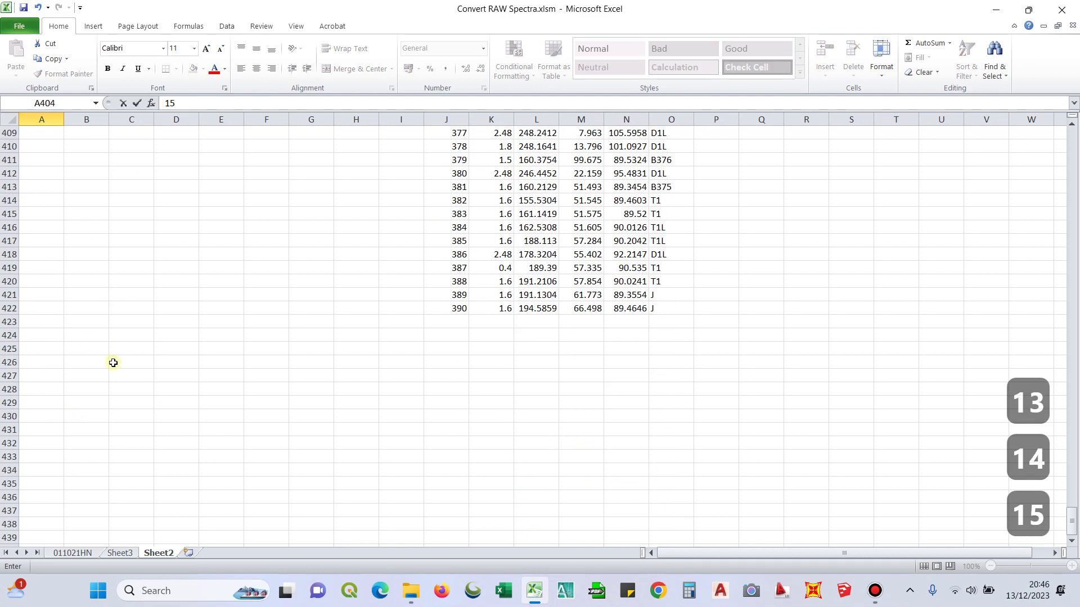
{"action": "scroll", "coordinate": [294, 393], "scroll_direction": "up", "scroll_amount": 5}
{"action": "left_click", "coordinate": [744, 372]}
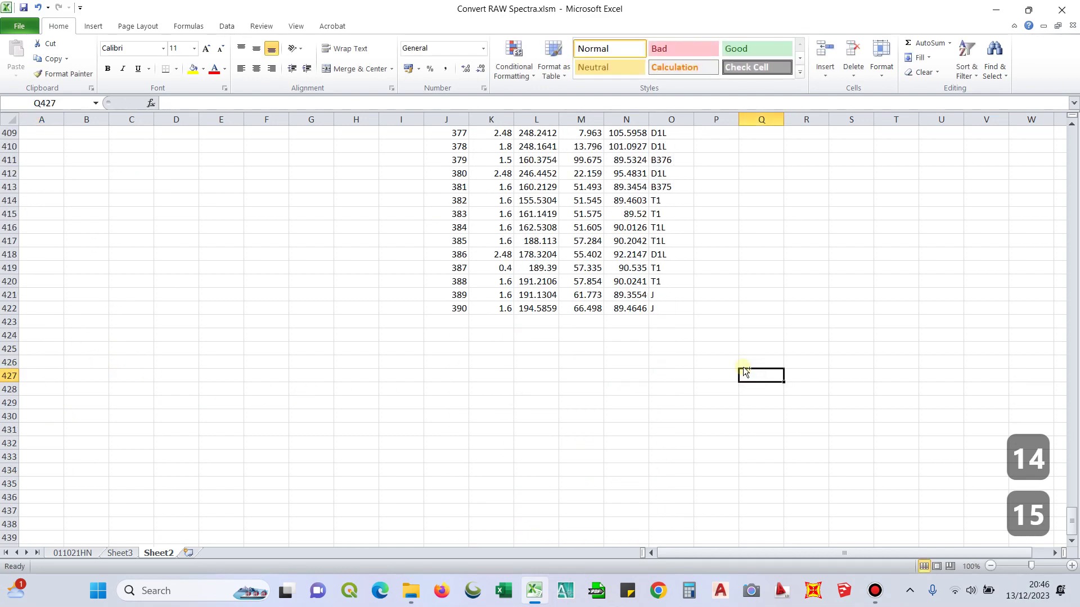
Delete the six empty sheet rows above the first station header, rows 1 to 6.
{"action": "key", "text": "ctrl+Home"}
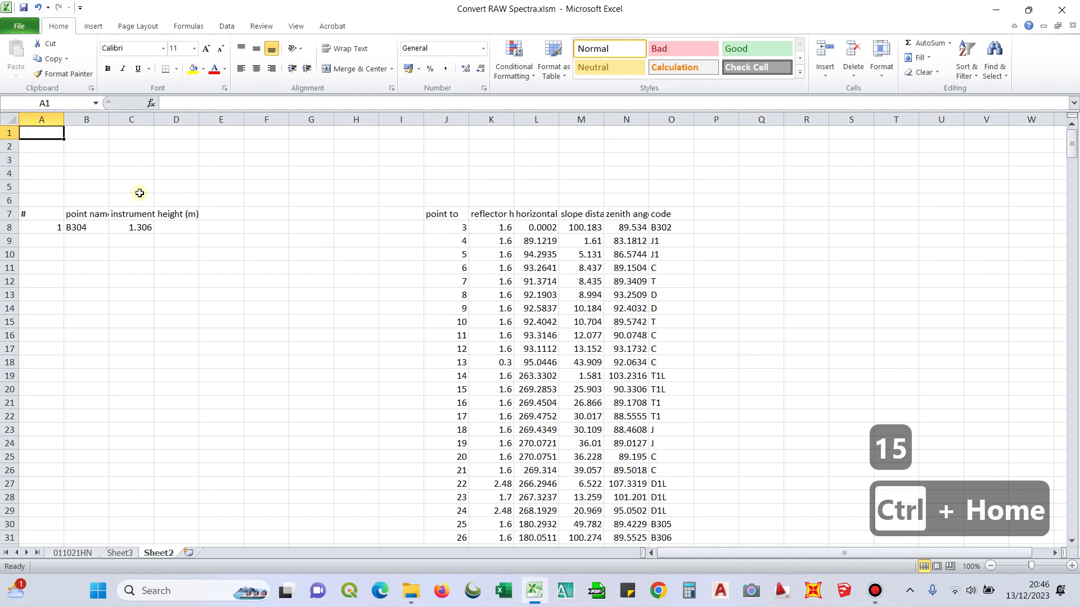
{"action": "left_click", "coordinate": [36, 198], "text": "shift"}
{"action": "key", "text": "alt+h"}
{"action": "key", "text": "d"}
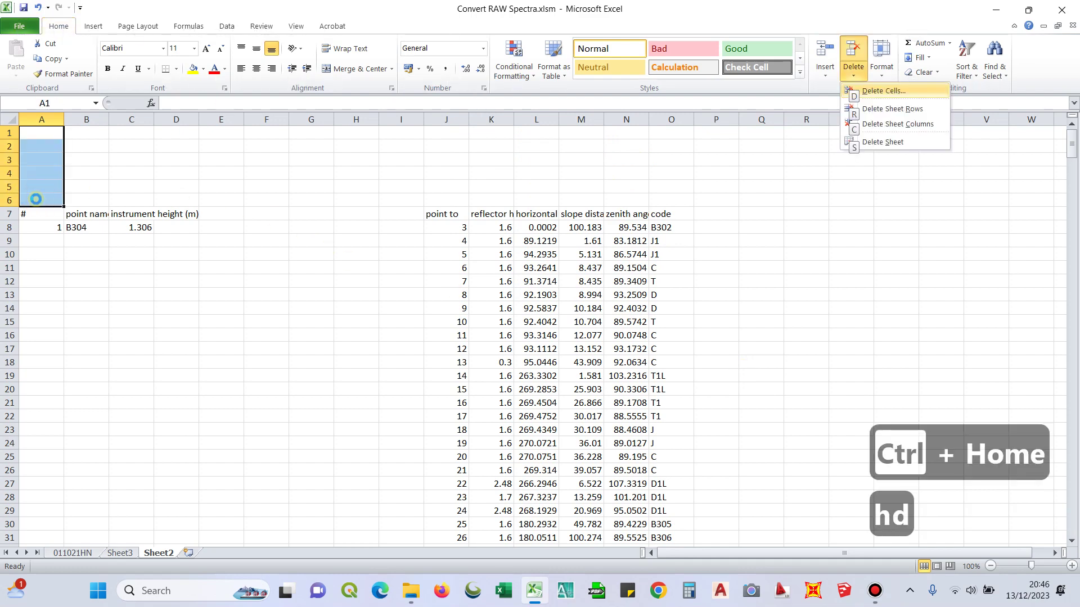
{"action": "key", "text": "r"}
{"action": "left_click", "coordinate": [748, 289]}
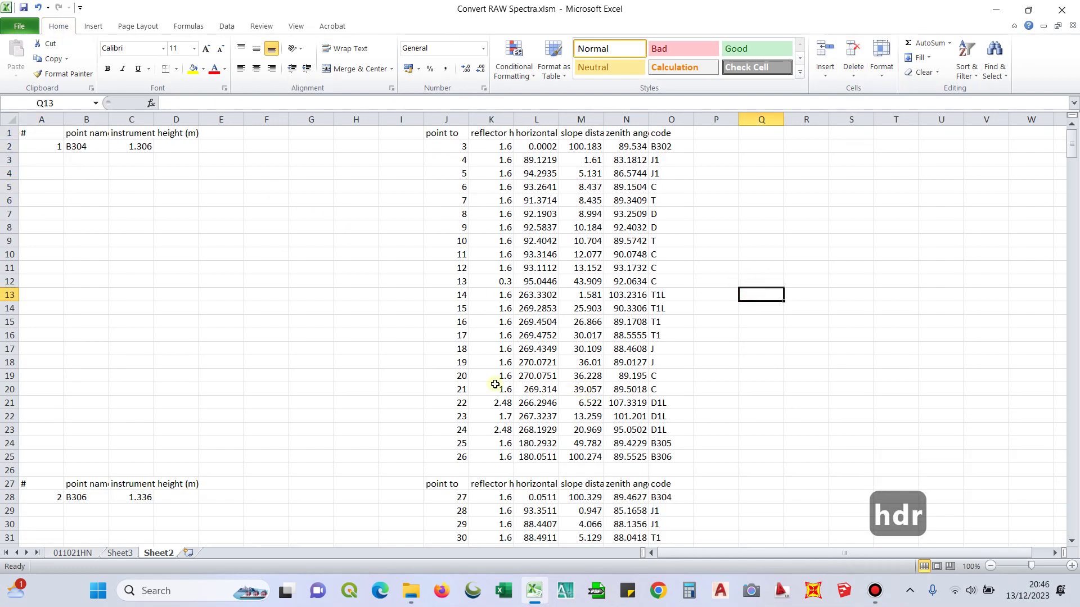
Fit the width of column C to its instrument height (m) header.
{"action": "left_click", "coordinate": [453, 295]}
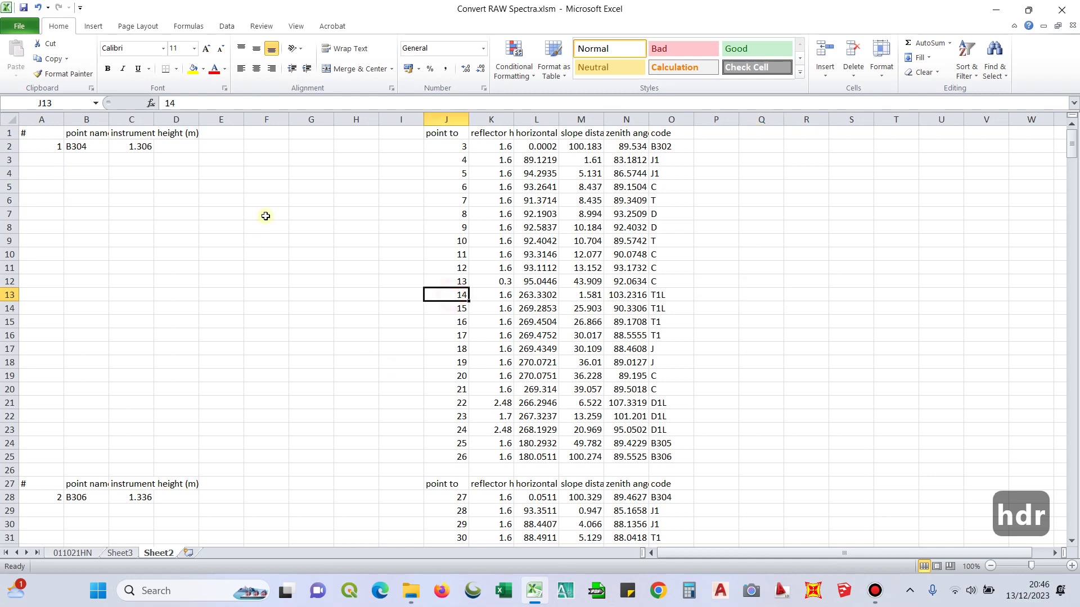
{"action": "left_click", "coordinate": [45, 132]}
{"action": "left_click", "coordinate": [92, 134]}
{"action": "left_click", "coordinate": [147, 133]}
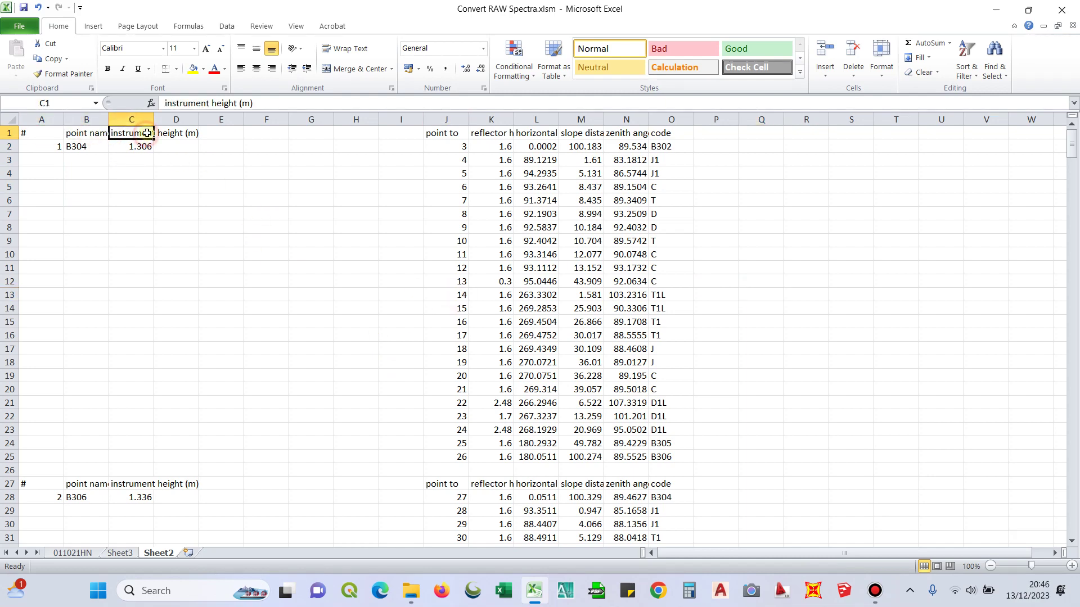
{"action": "double_click", "coordinate": [153, 119]}
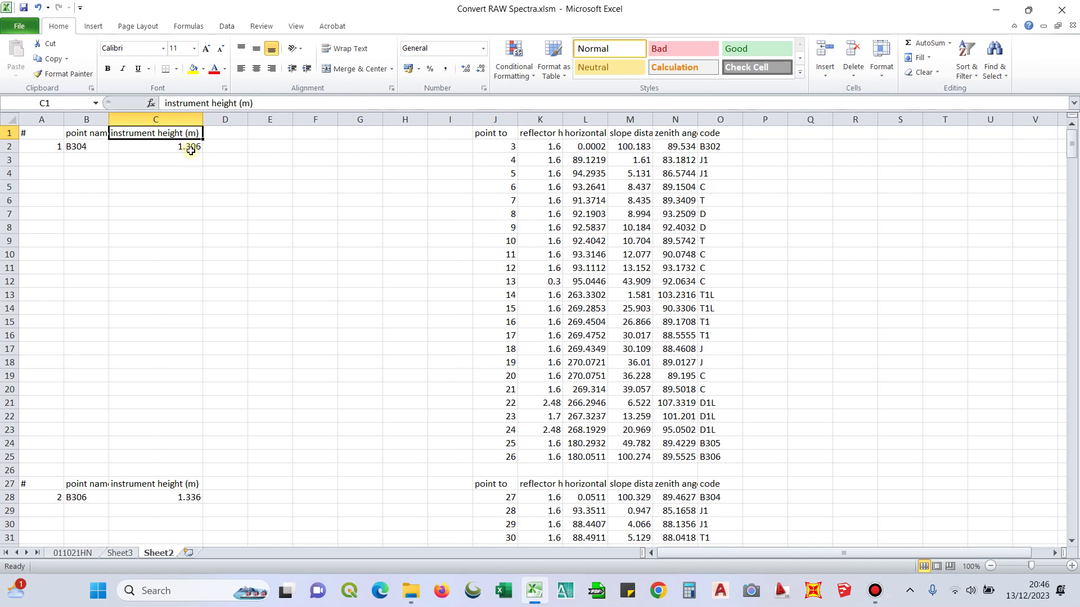
Fit the width of column K to its reflector height (m) header.
{"action": "left_click", "coordinate": [502, 131]}
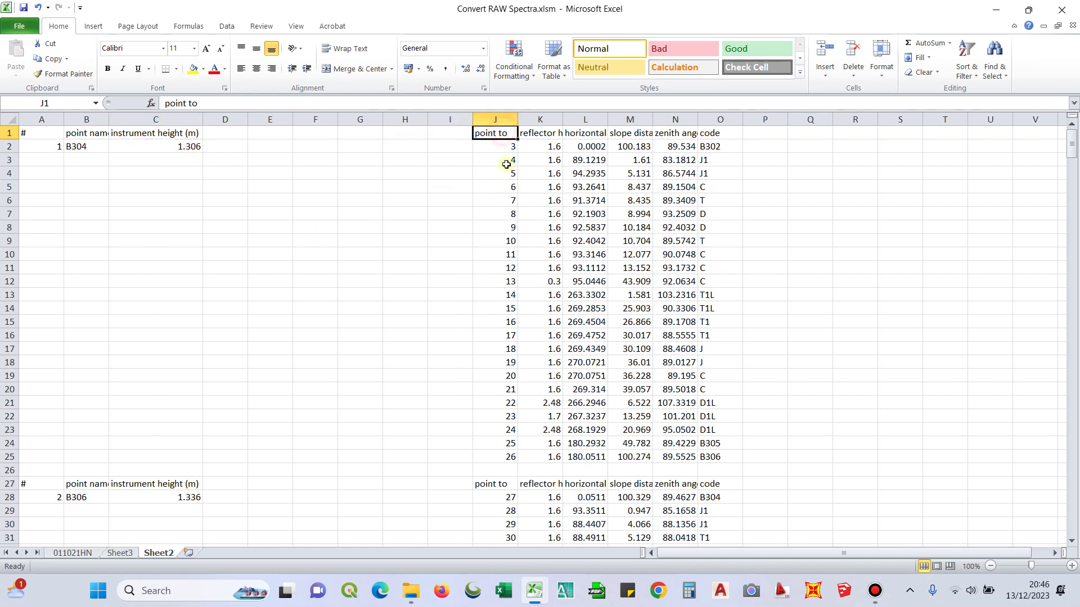
{"action": "left_click", "coordinate": [508, 163]}
{"action": "left_click", "coordinate": [504, 144]}
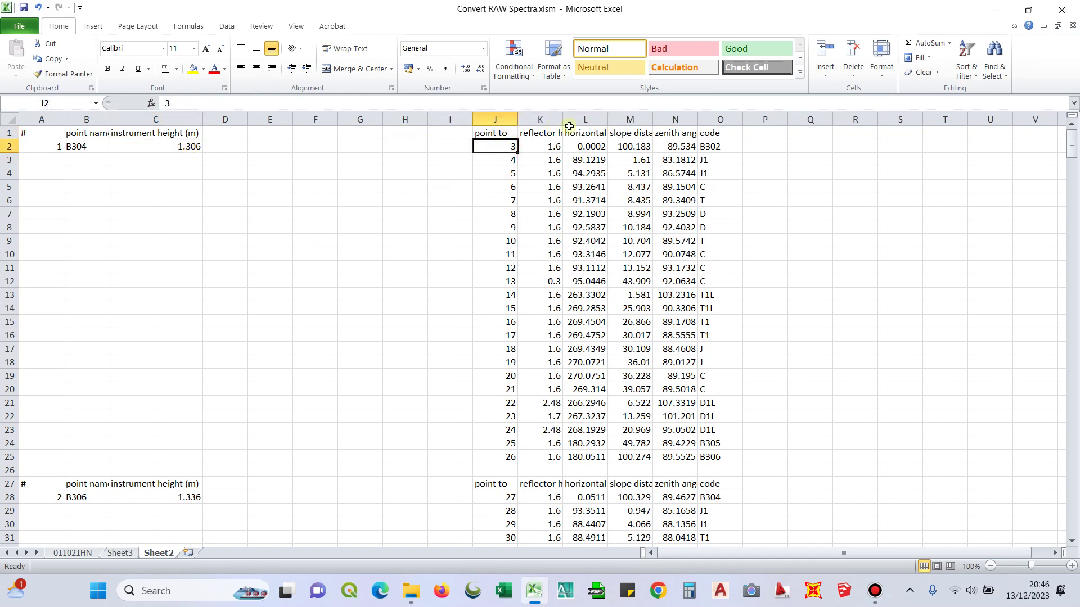
{"action": "double_click", "coordinate": [563, 120]}
{"action": "left_click", "coordinate": [580, 133]}
{"action": "left_click", "coordinate": [579, 145]}
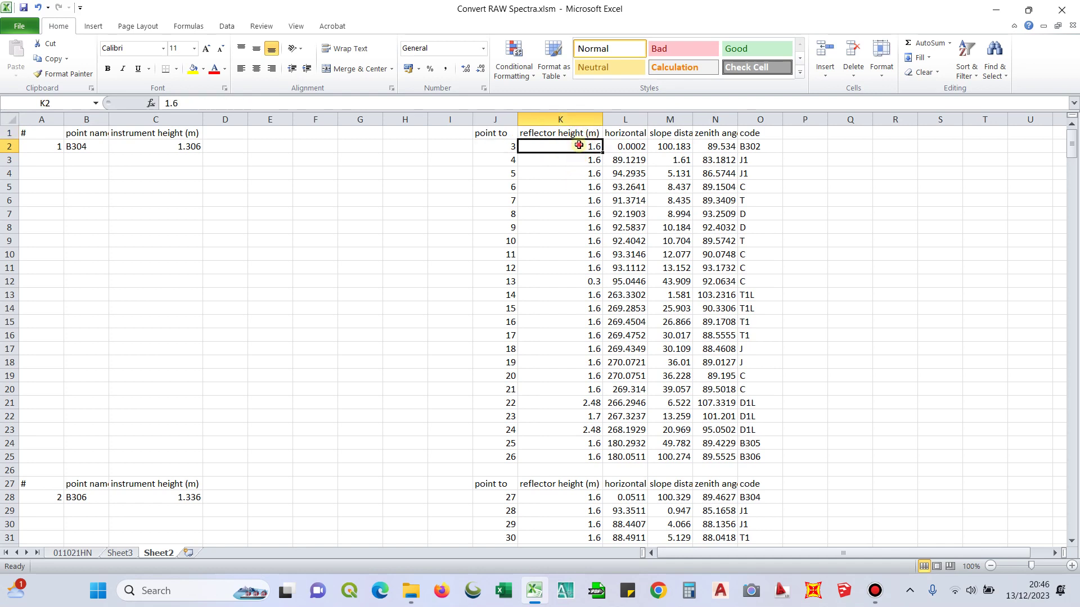
{"action": "left_click", "coordinate": [575, 201]}
{"action": "left_click", "coordinate": [561, 309]}
{"action": "left_click", "coordinate": [589, 144]}
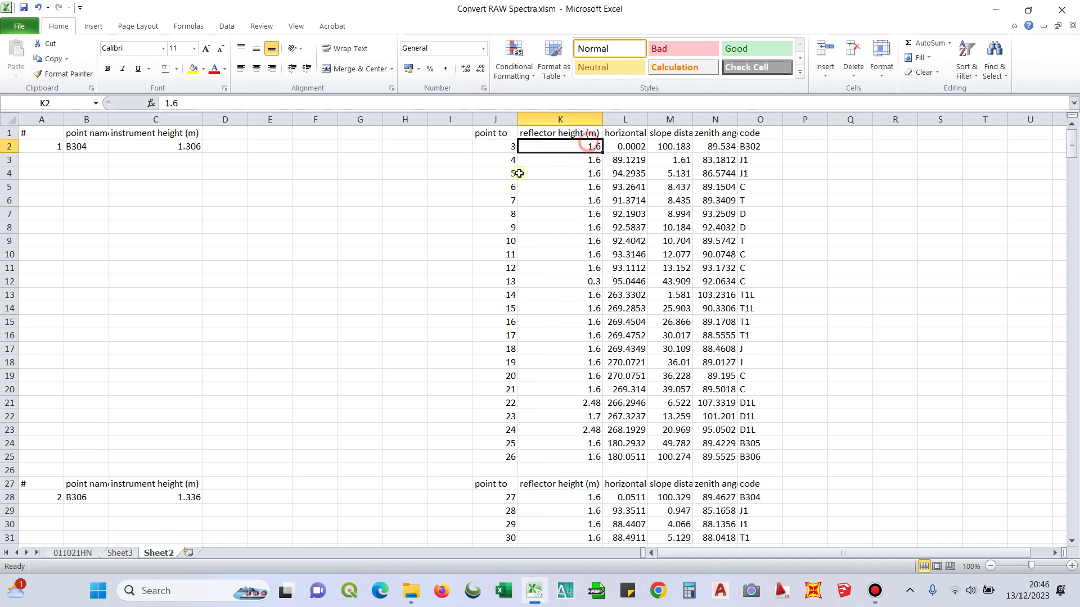
Fit the width of column L to its horizontal circle header.
{"action": "double_click", "coordinate": [646, 116]}
{"action": "left_click", "coordinate": [642, 133]}
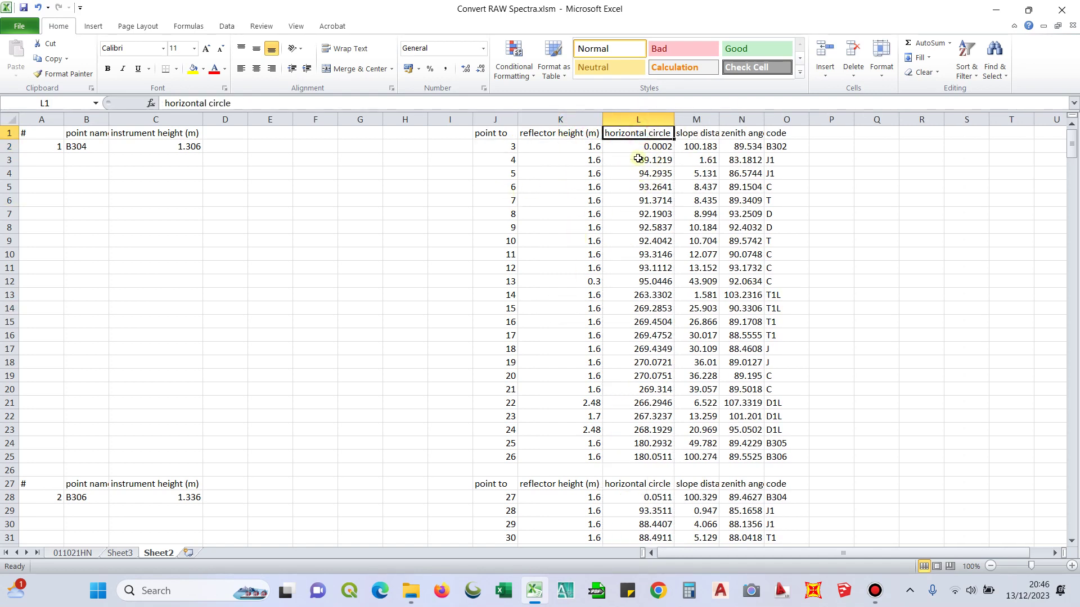
{"action": "left_click", "coordinate": [638, 159]}
{"action": "left_click", "coordinate": [642, 134]}
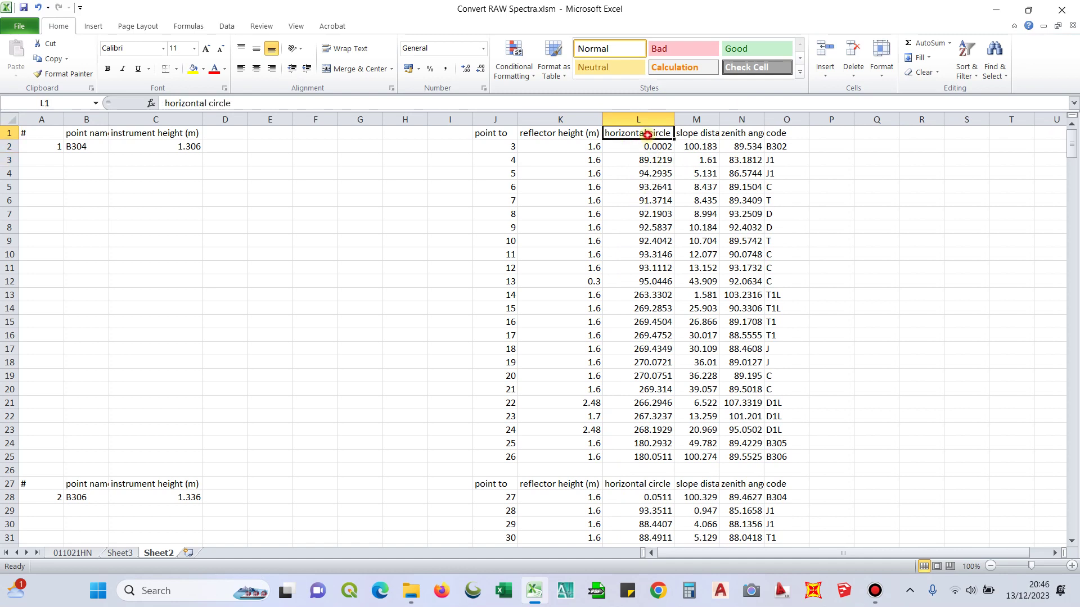
{"action": "left_click", "coordinate": [640, 184]}
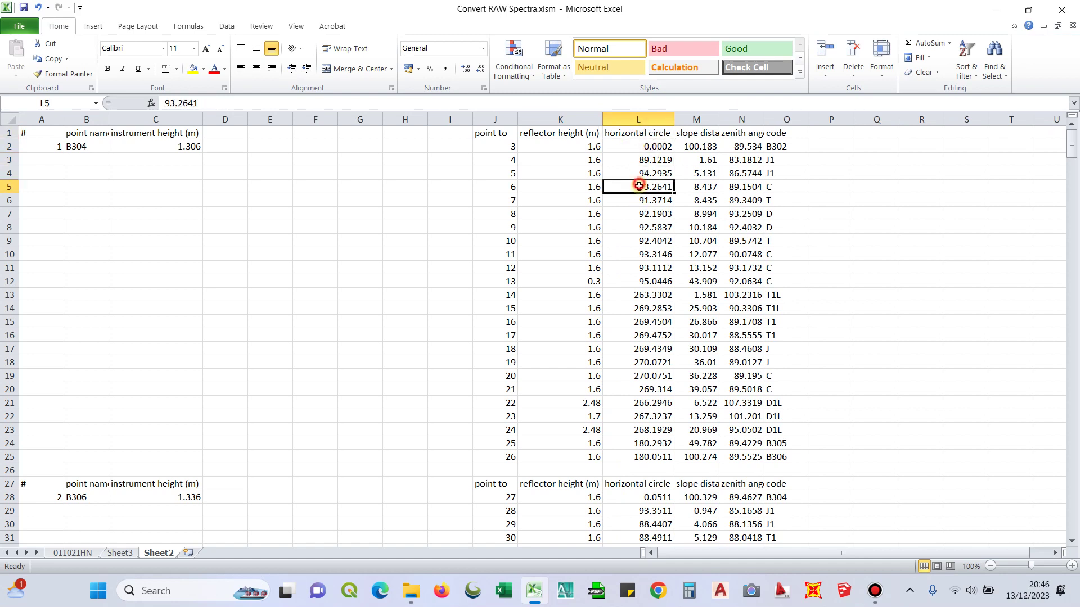
Fit column M to its slope distance header and widen column N until the full zenith angel header shows.
{"action": "double_click", "coordinate": [718, 120]}
{"action": "left_click", "coordinate": [628, 241]}
{"action": "left_click", "coordinate": [646, 188]}
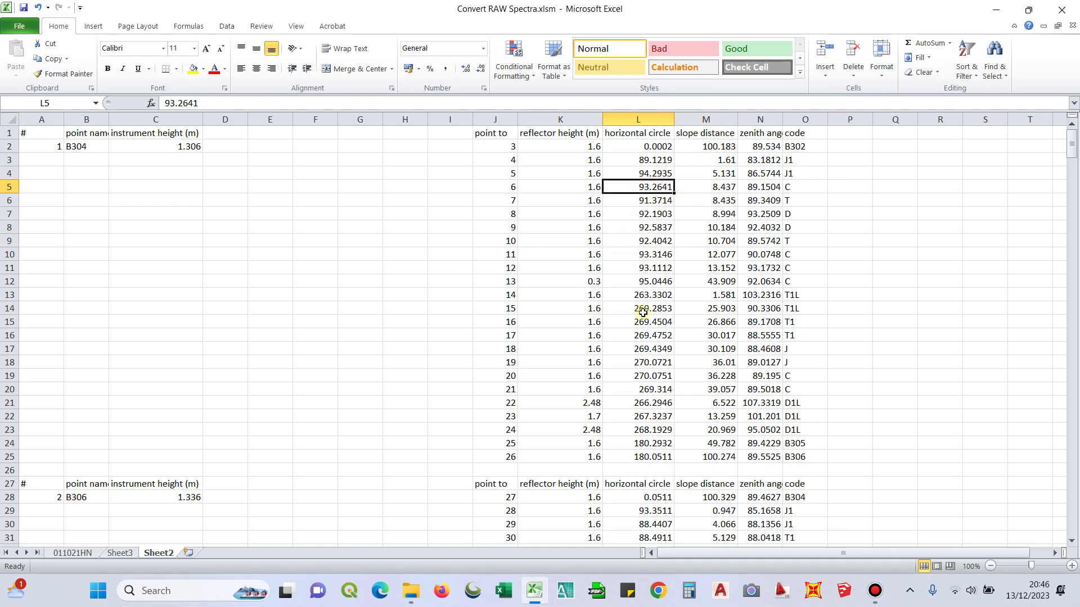
{"action": "left_click", "coordinate": [704, 134]}
{"action": "left_click", "coordinate": [710, 187]}
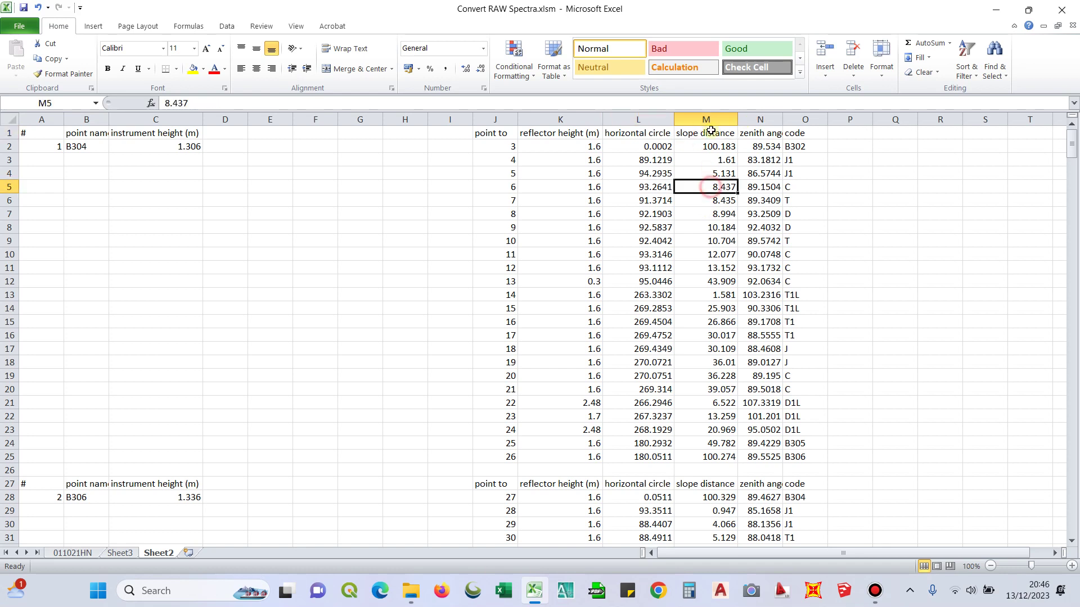
{"action": "left_click_drag", "start_coordinate": [715, 148], "coordinate": [717, 162]}
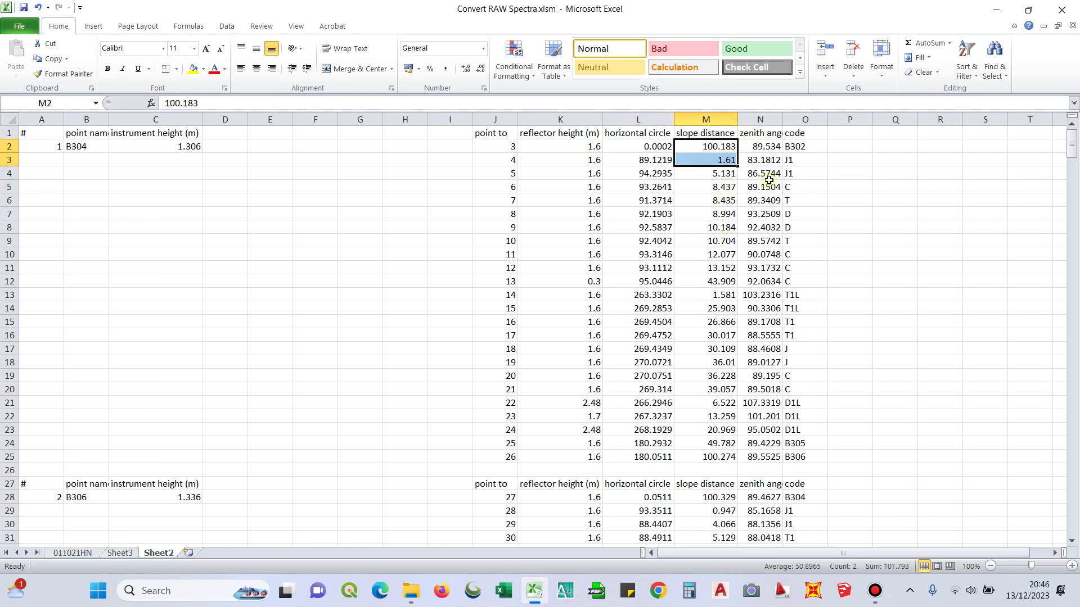
{"action": "left_click_drag", "start_coordinate": [782, 116], "coordinate": [791, 115]}
{"action": "left_click", "coordinate": [769, 147]}
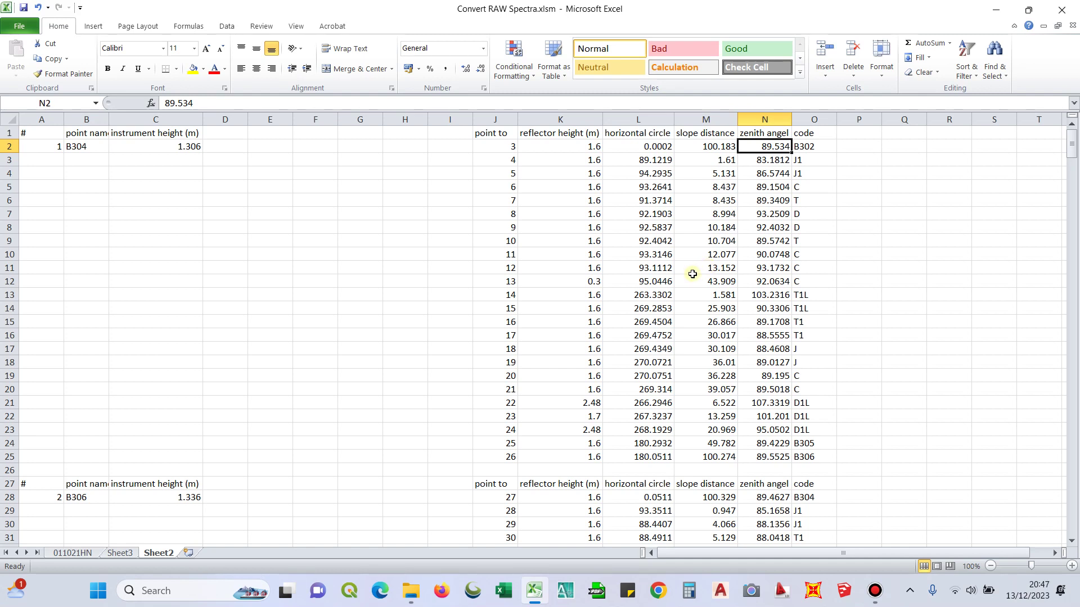
Look over the code column of the first station block for the feature code of each measured point.
{"action": "left_click", "coordinate": [809, 136]}
{"action": "left_click", "coordinate": [810, 208]}
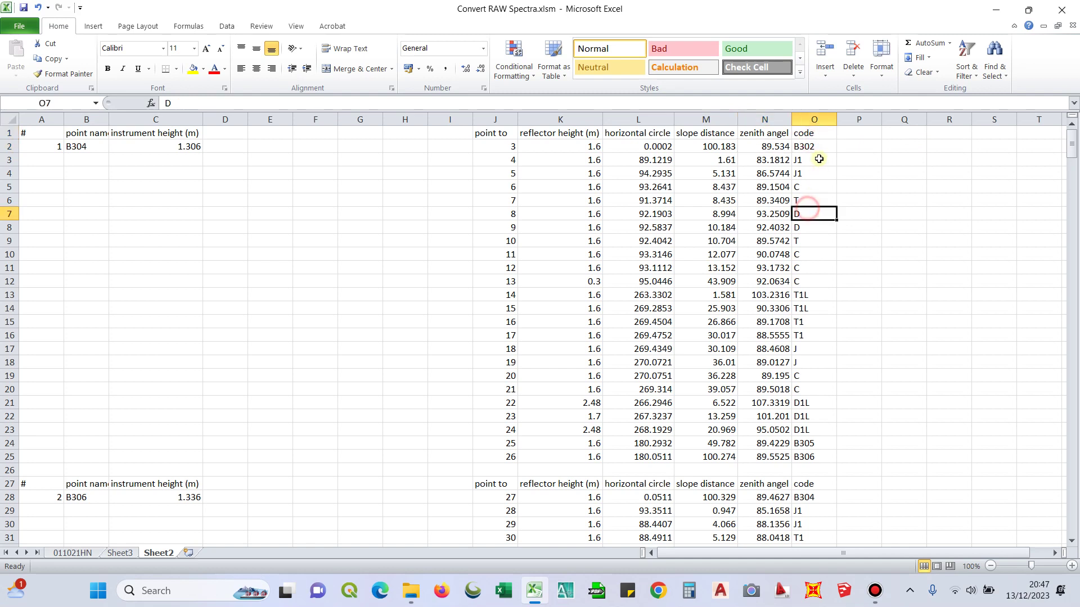
{"action": "left_click", "coordinate": [815, 141]}
{"action": "left_click", "coordinate": [825, 208]}
{"action": "left_click", "coordinate": [819, 282]}
{"action": "left_click", "coordinate": [826, 348]}
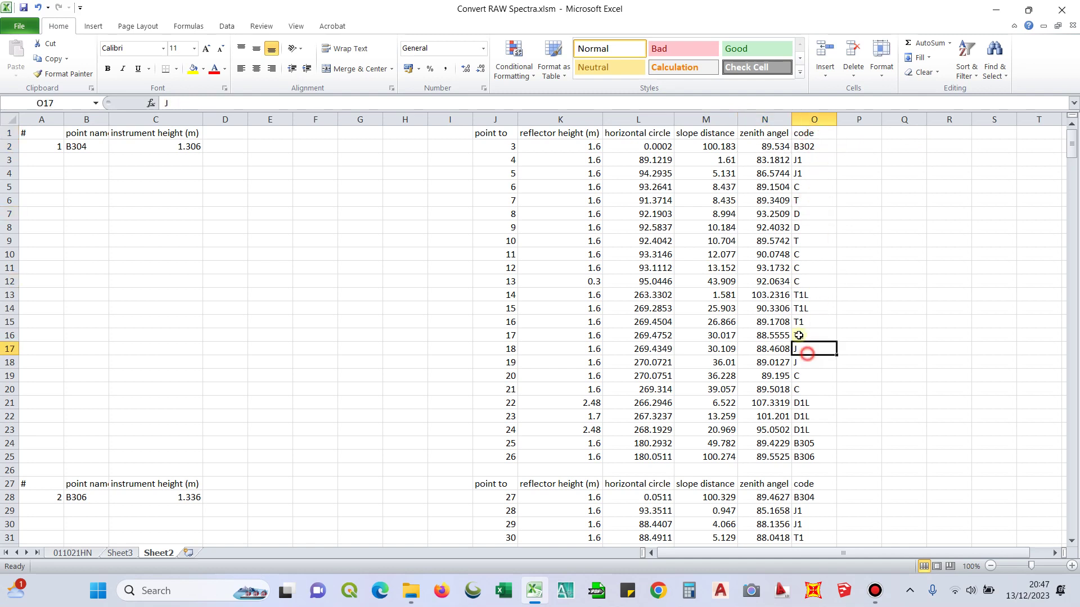
{"action": "left_click", "coordinate": [801, 215]}
{"action": "left_click", "coordinate": [827, 321]}
{"action": "left_click", "coordinate": [980, 225]}
{"action": "left_click", "coordinate": [343, 214]}
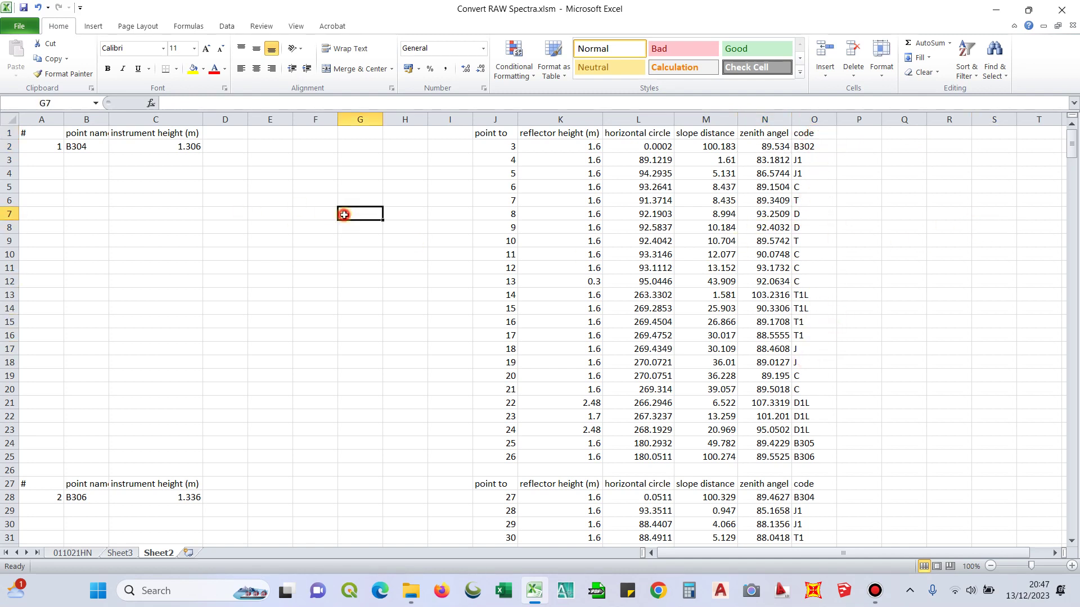
{"action": "left_click", "coordinate": [903, 252]}
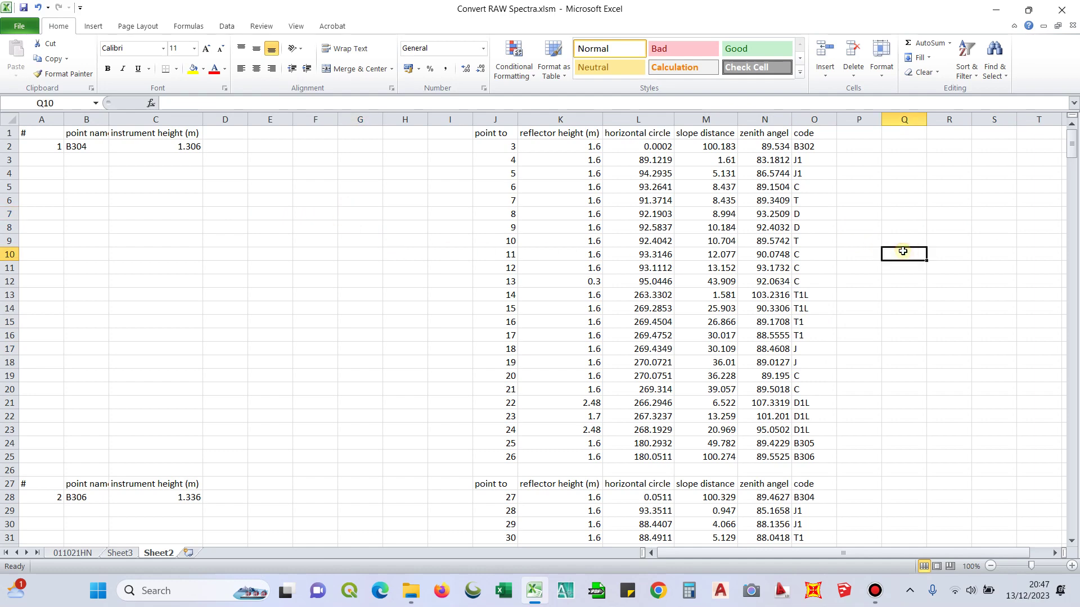